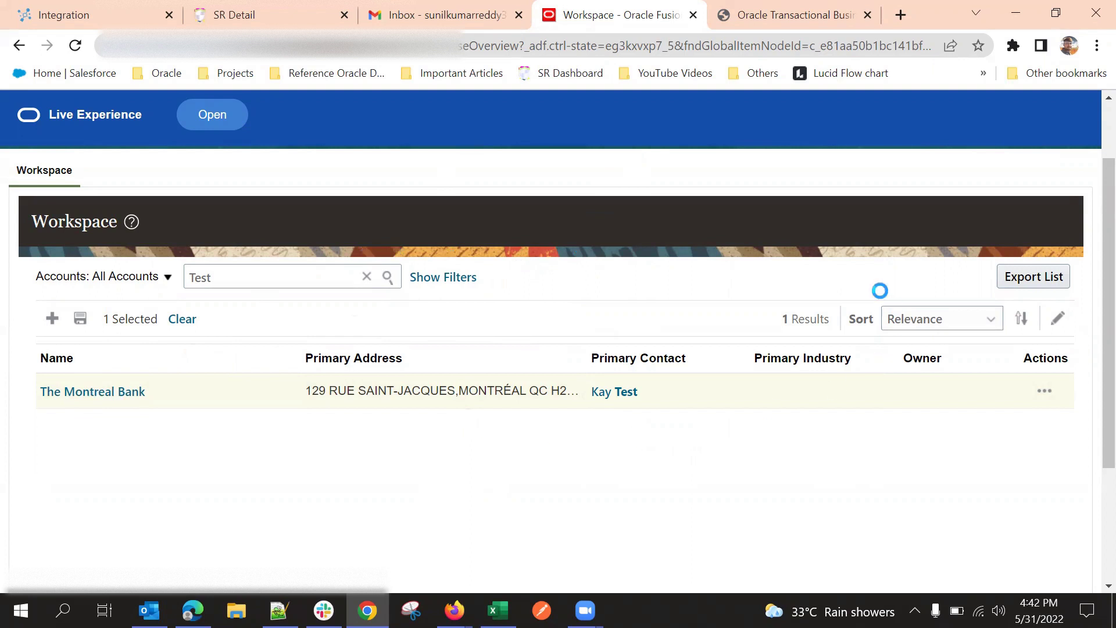
# Examine the overview page of The Montreal Bank account, including its contact details and sales figures, and cancel out of it.
pyautogui.scroll(-6, 456, 284)
pyautogui.scroll(5, 137, 256)
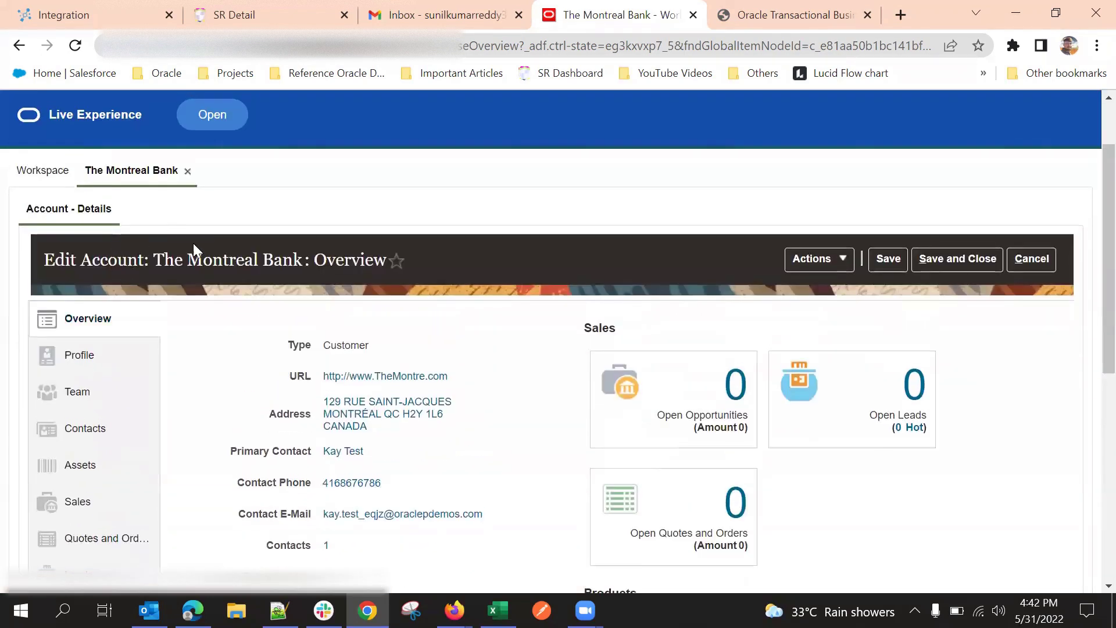
pyautogui.scroll(-2, 195, 247)
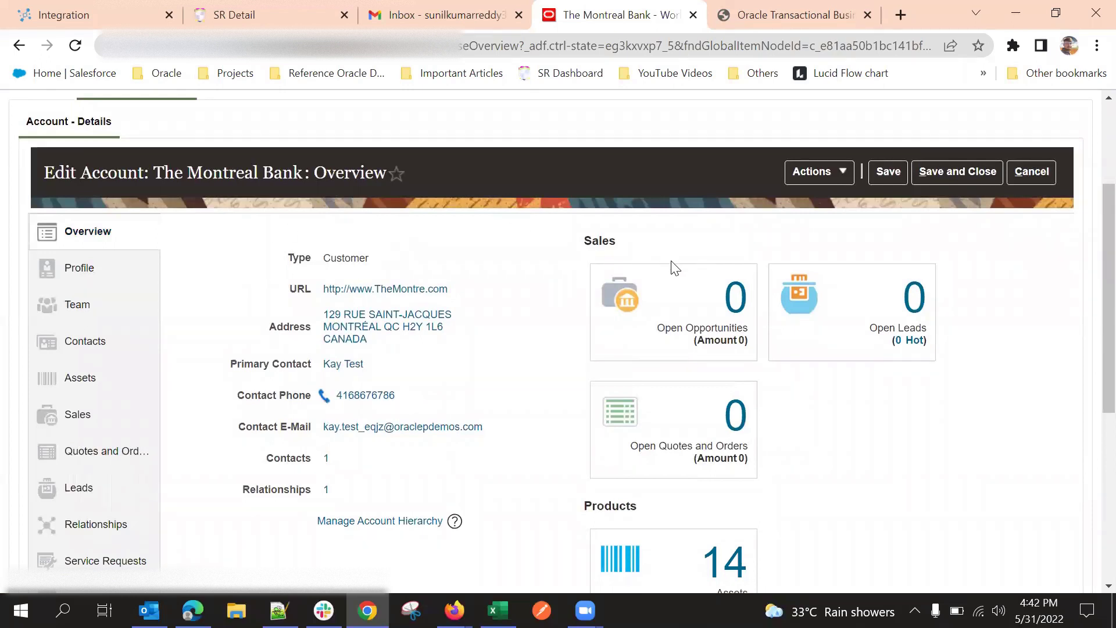
pyautogui.scroll(3, 390, 179)
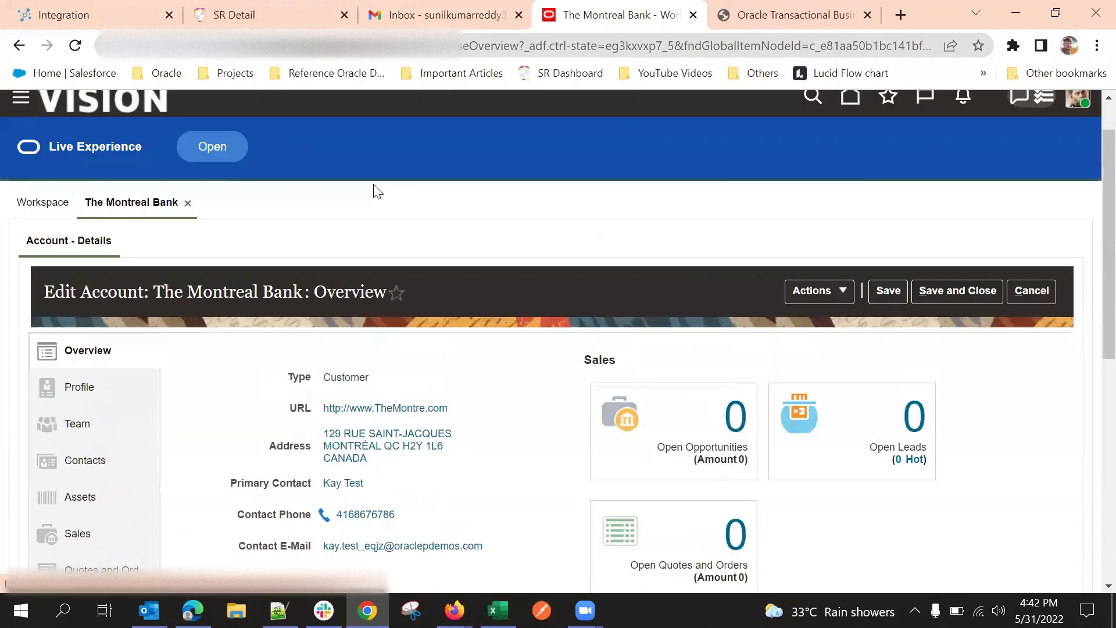
pyautogui.scroll(-3, 301, 326)
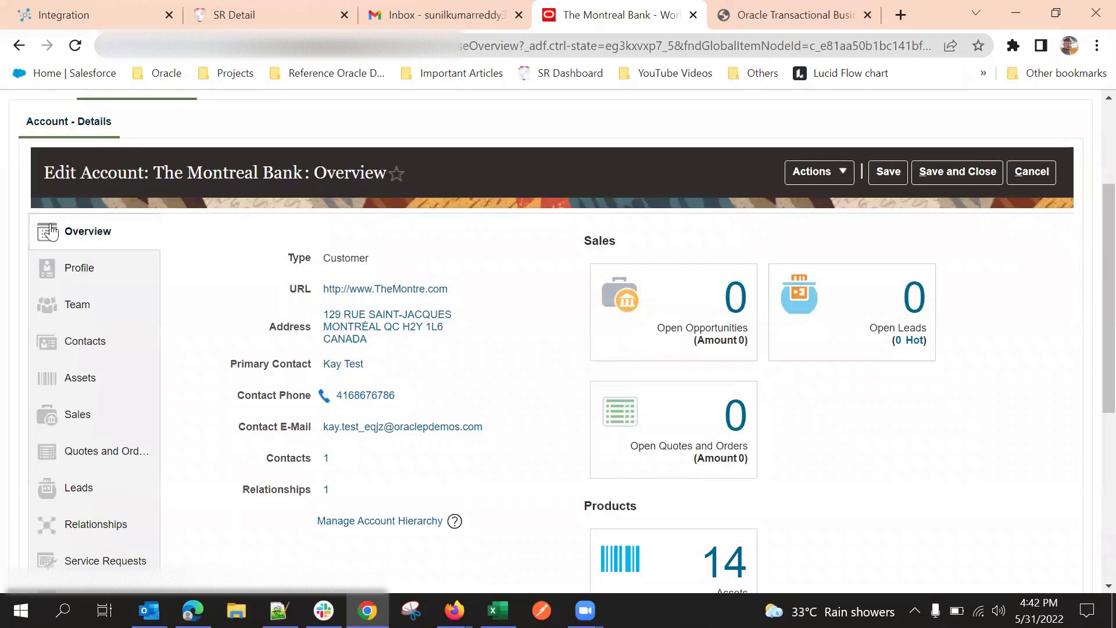
pyautogui.scroll(-5, 155, 374)
pyautogui.scroll(4, 580, 312)
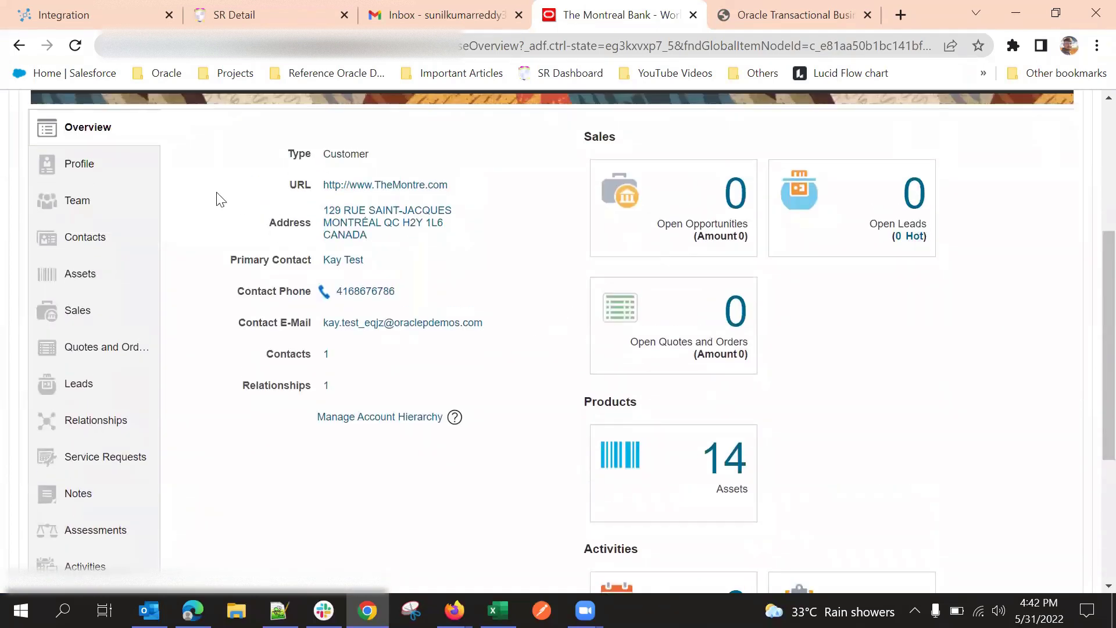
pyautogui.scroll(4, 129, 279)
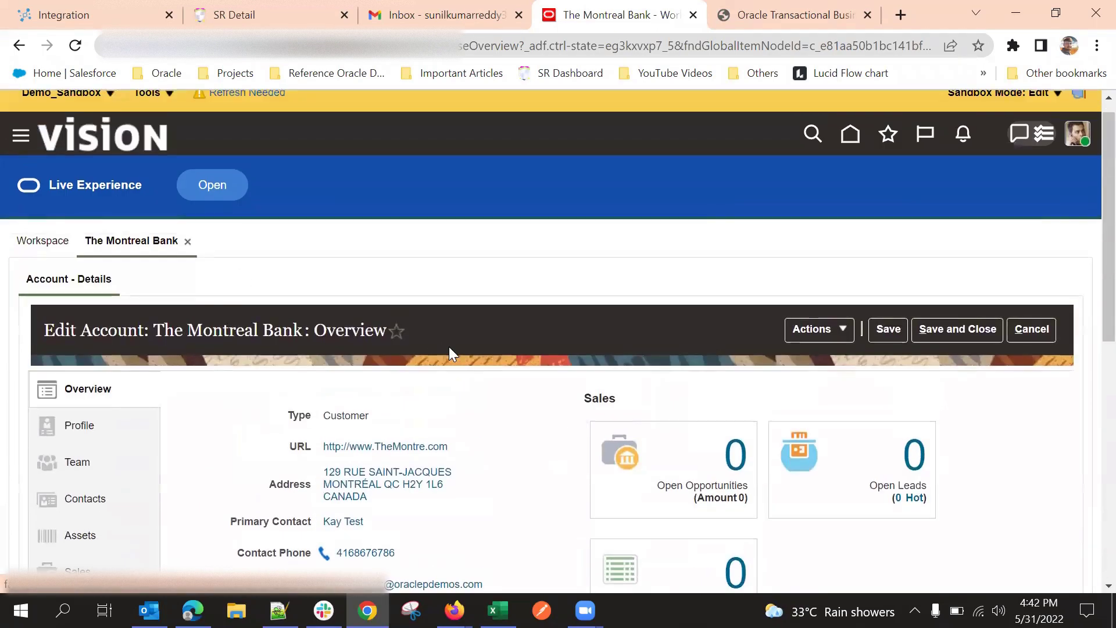
pyautogui.click(1040, 329)
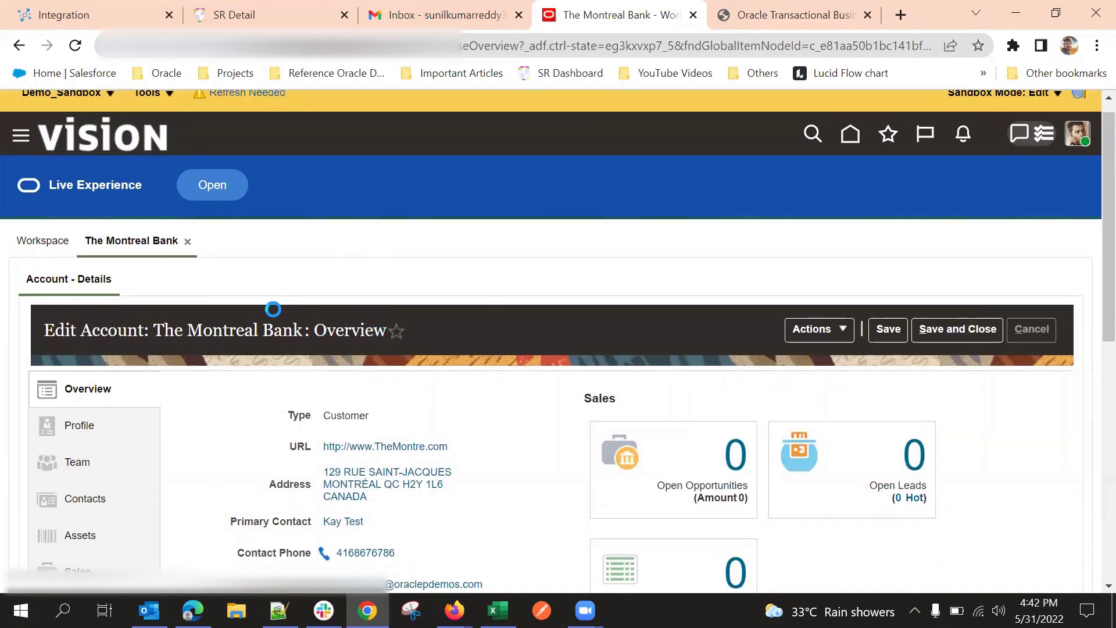
# Reopen The Montreal Bank account from the Workspace results list.
pyautogui.scroll(-3, 190, 298)
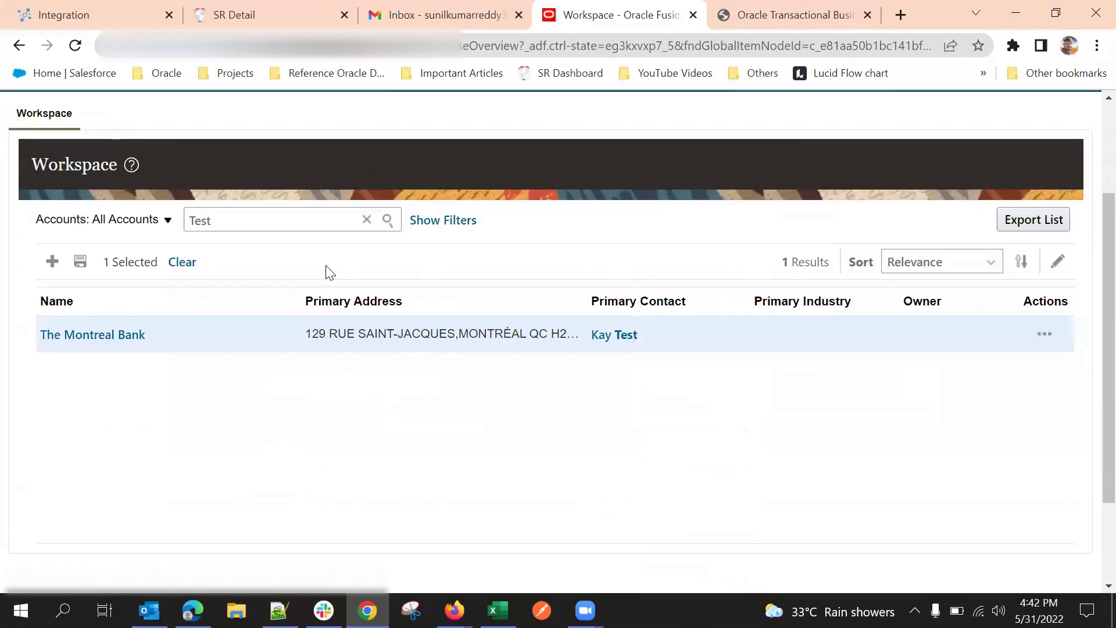
pyautogui.scroll(2, 230, 294)
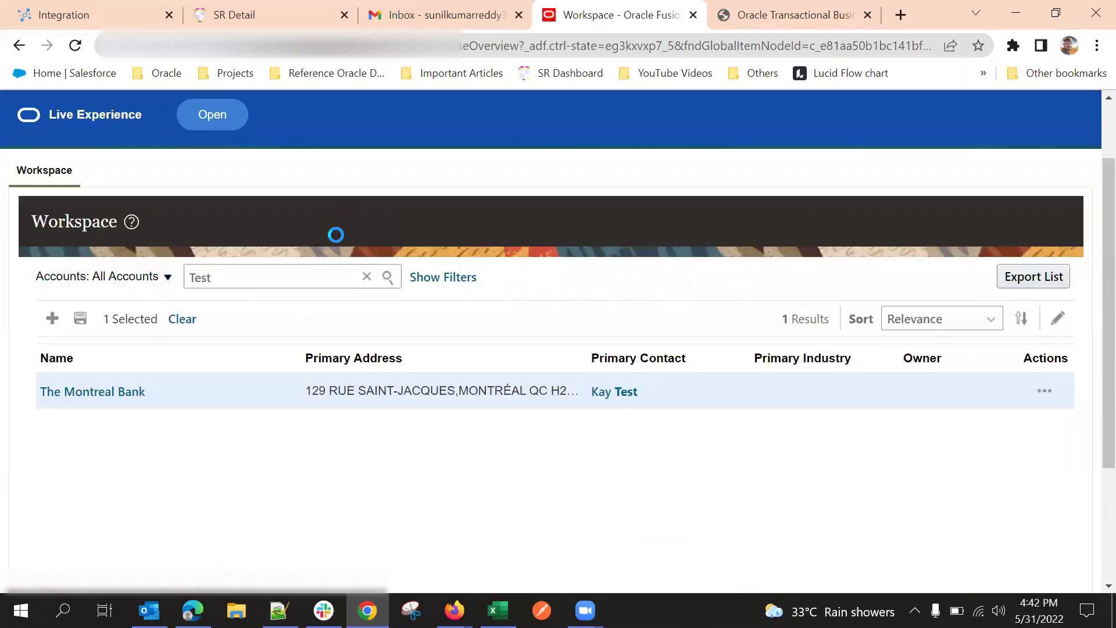
pyautogui.click(116, 393)
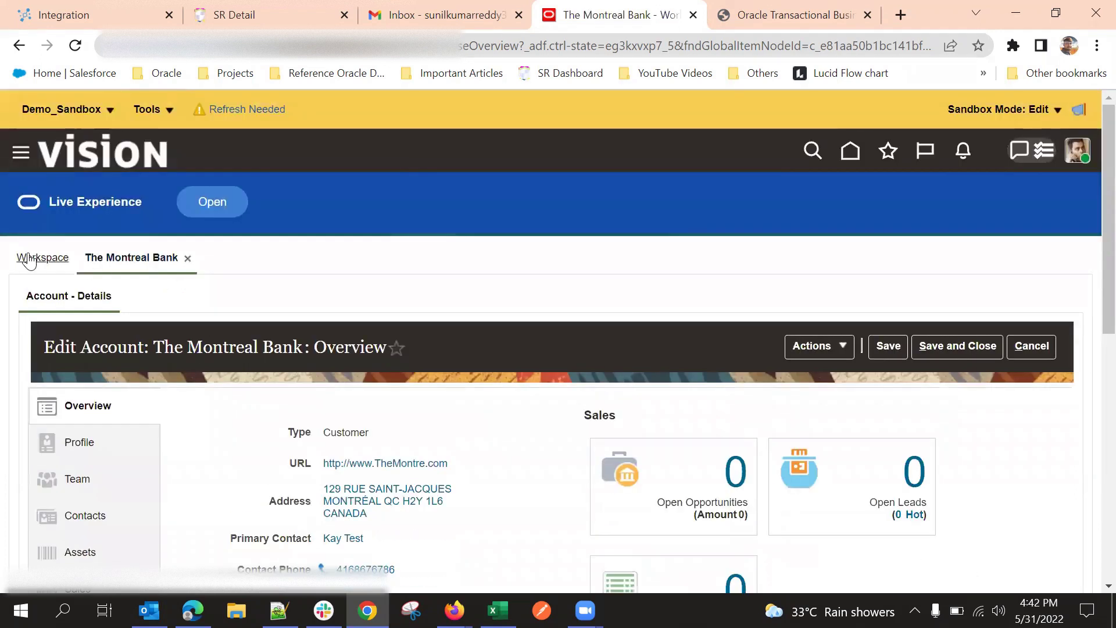
# Return to the Workspace list and clear the Test search so that all accounts are listed.
pyautogui.click(32, 258)
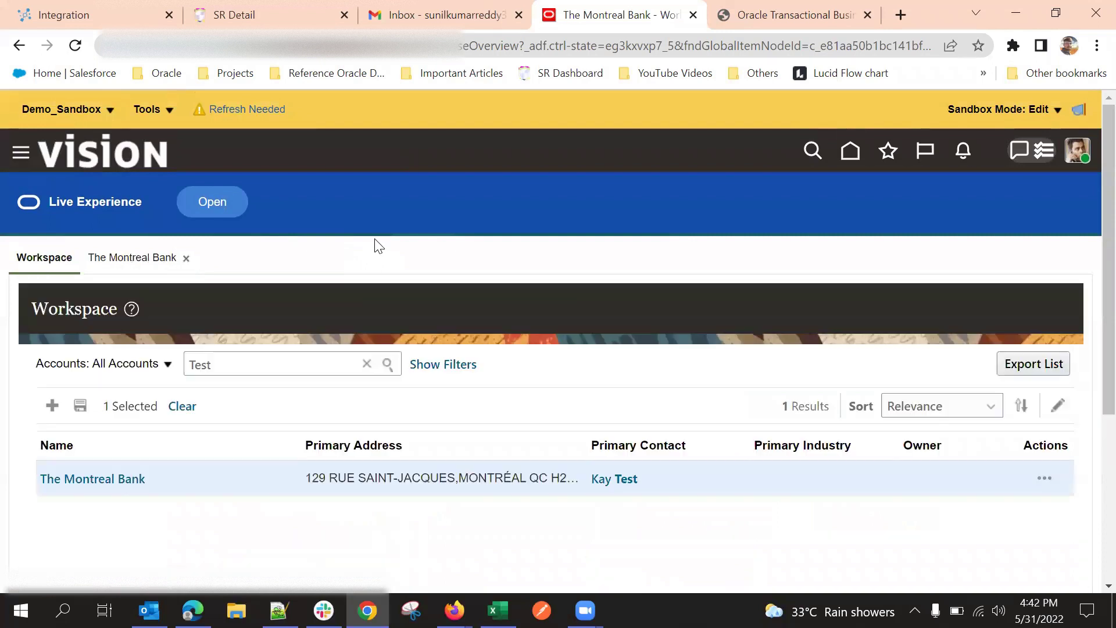
pyautogui.doubleClick(261, 362)
pyautogui.click(387, 363)
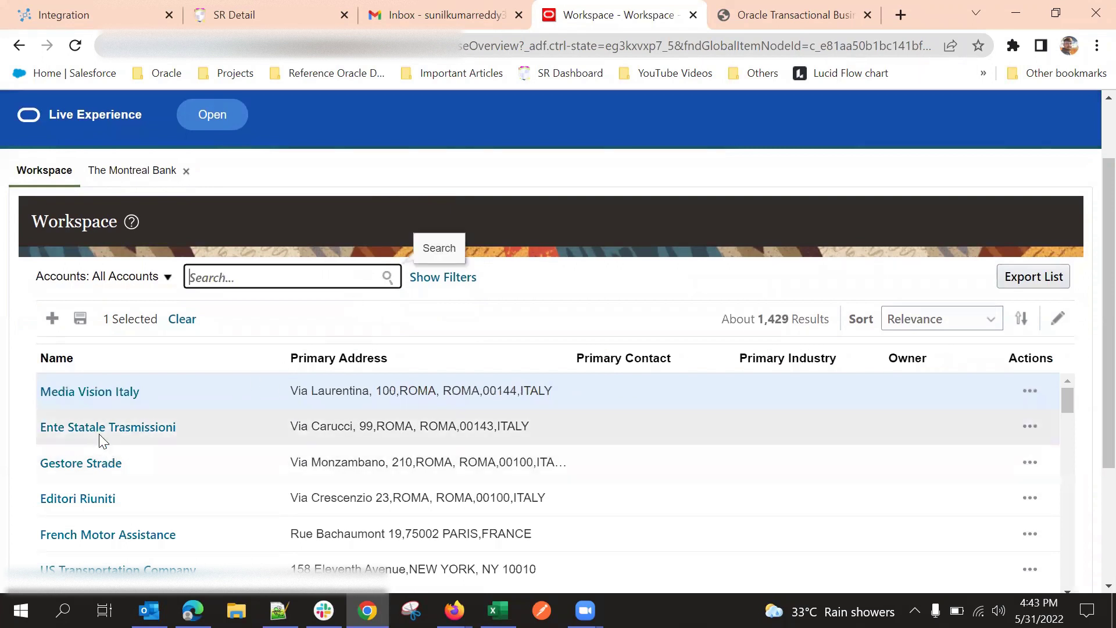
# Open the Ente Statale Trasmissioni account from the list alongside the account already open.
pyautogui.click(99, 434)
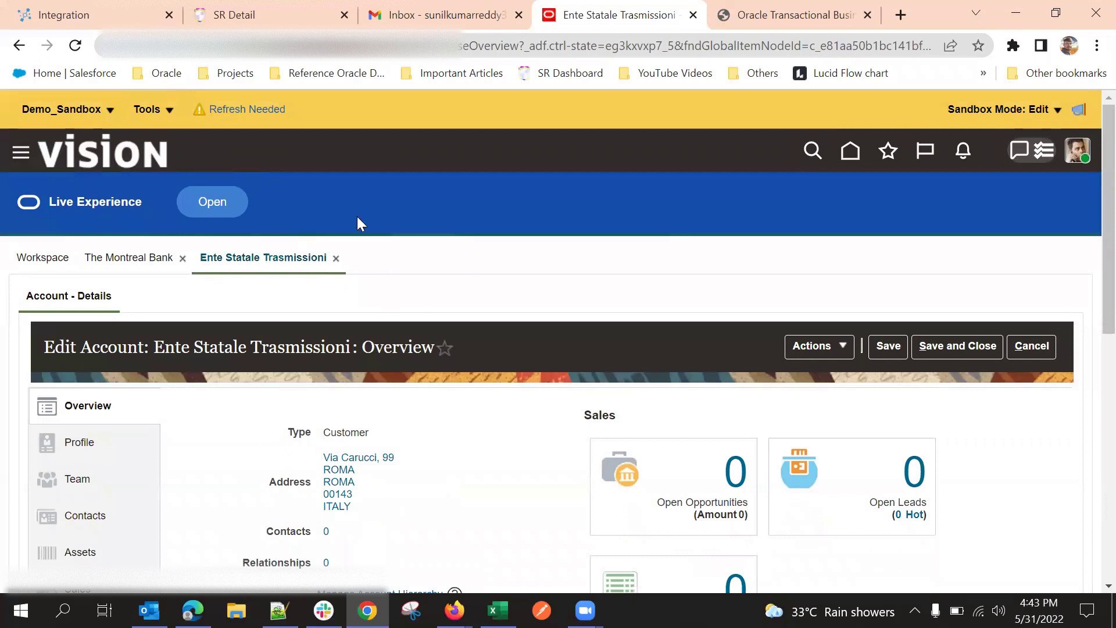
pyautogui.scroll(-3, 420, 227)
pyautogui.scroll(2, 232, 197)
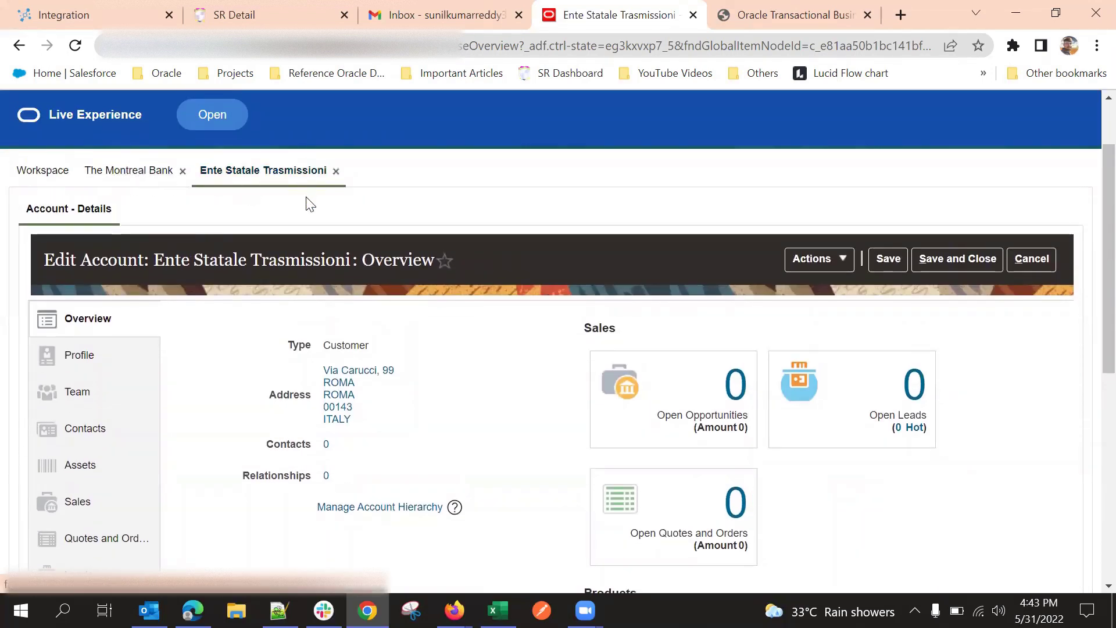
# Switch back to The Montreal Bank account and look over its overview page.
pyautogui.click(145, 169)
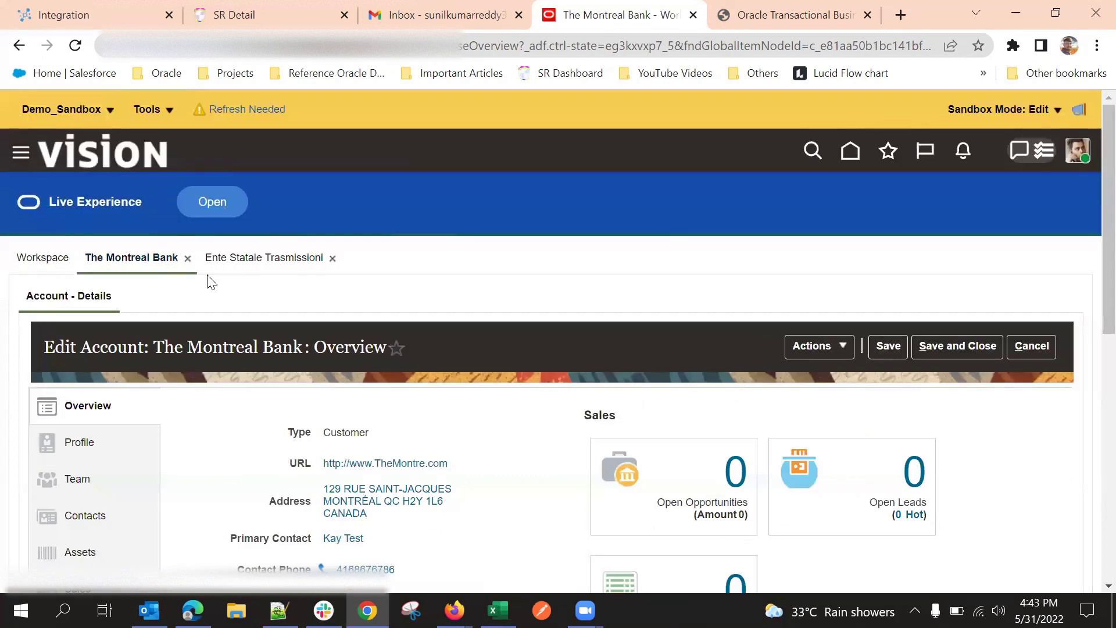
pyautogui.scroll(-4, 239, 348)
pyautogui.scroll(4, 227, 318)
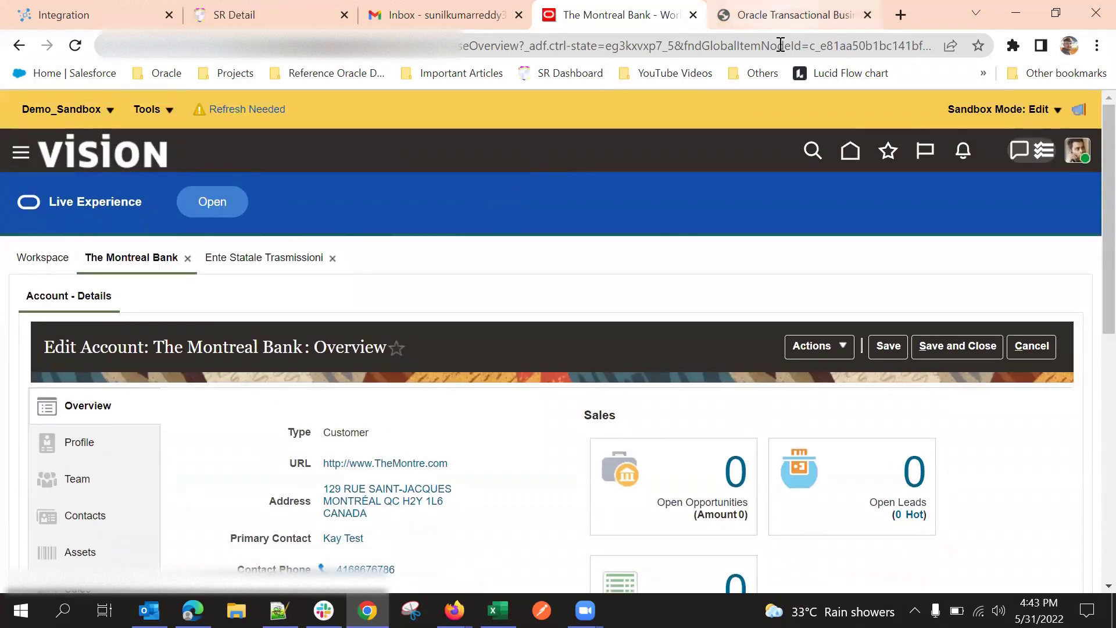
pyautogui.click(104, 47)
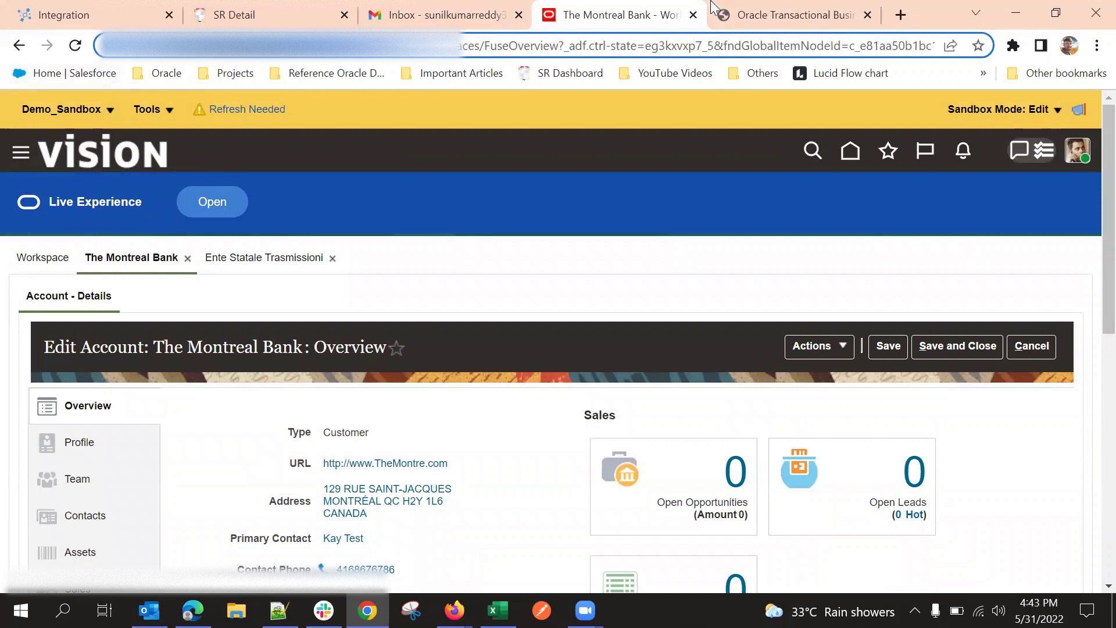
pyautogui.click(901, 14)
pyautogui.write('https://fa-eqjz-saasfademo1.ds-fa.oraclepdemos.com/')
pyautogui.press('Return')
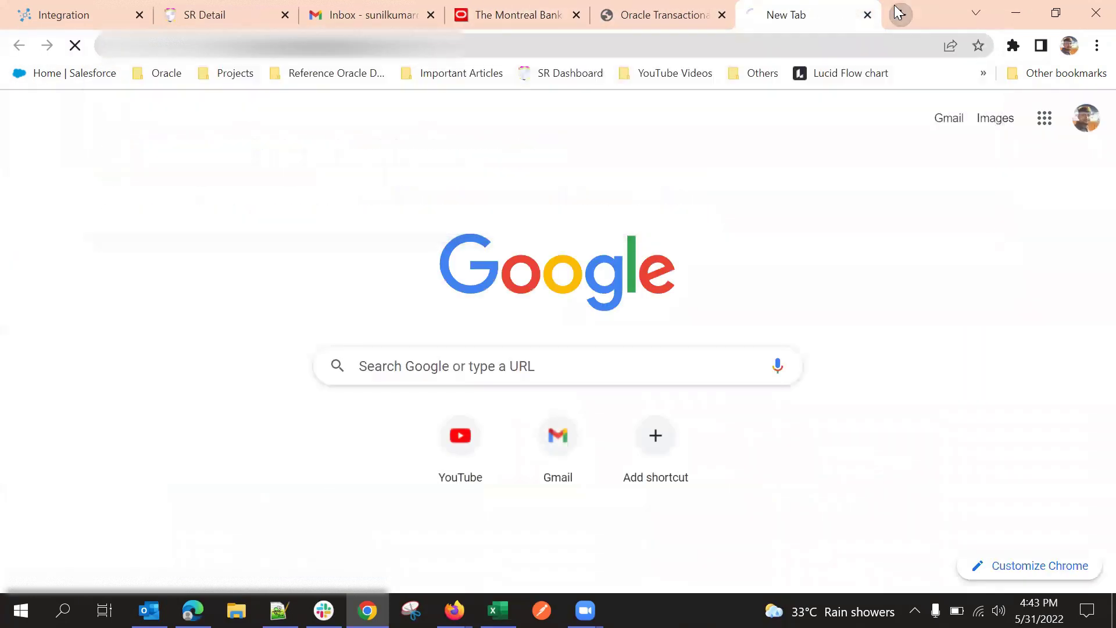
# Go back to the browser page with The Montreal Bank account and review its overview.
pyautogui.click(491, 9)
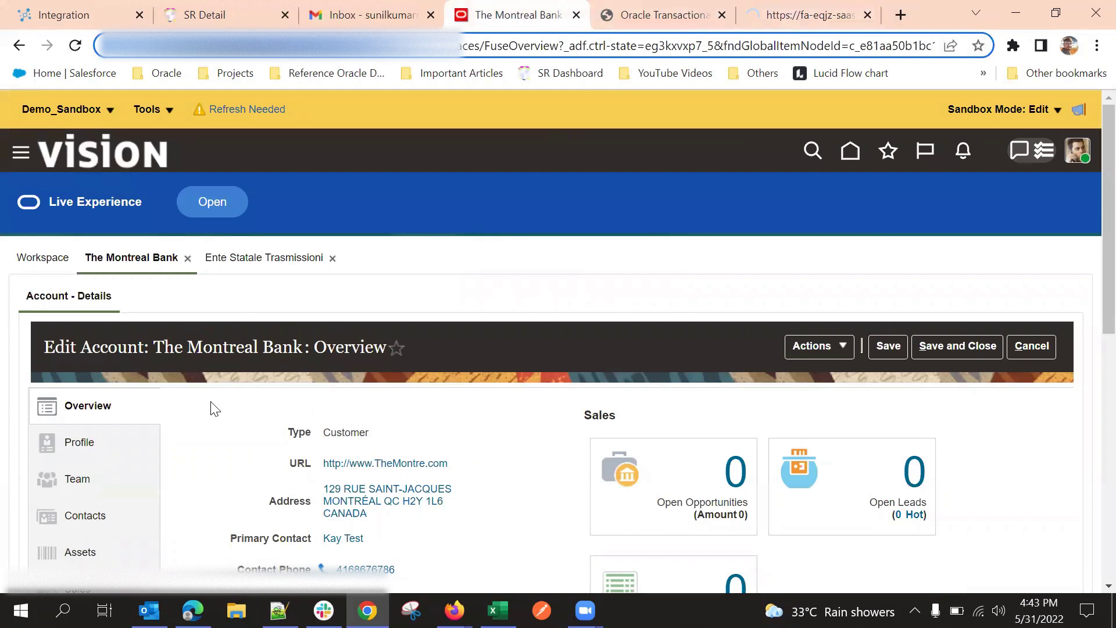
pyautogui.click(335, 389)
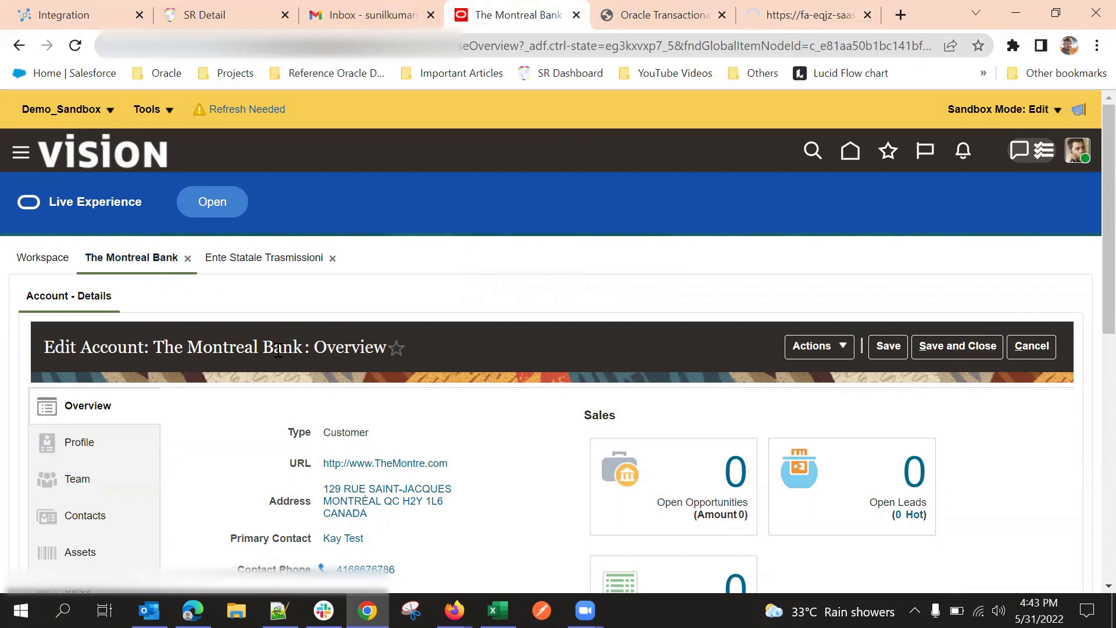
pyautogui.scroll(-1, 299, 345)
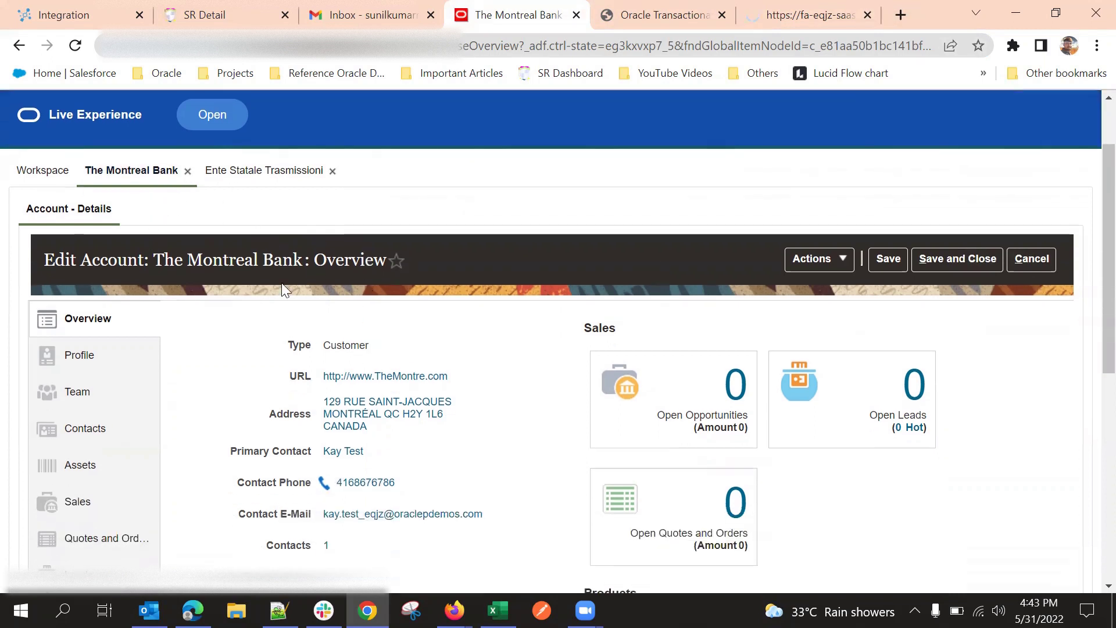
pyautogui.scroll(-3, 400, 302)
pyautogui.scroll(4, 488, 217)
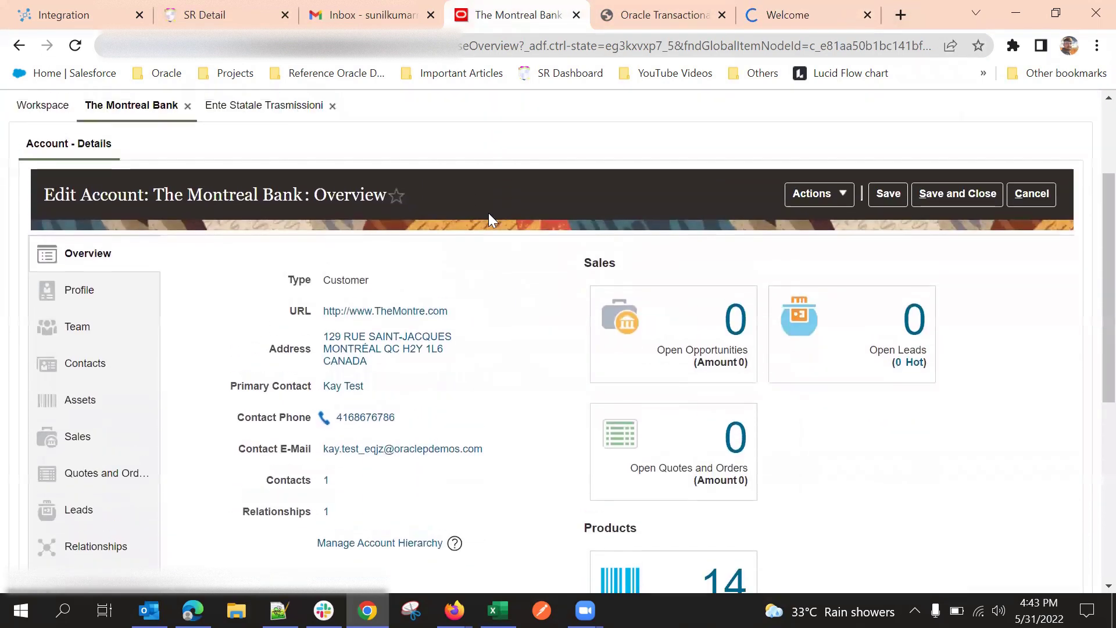
pyautogui.scroll(-4, 516, 229)
pyautogui.scroll(3, 281, 260)
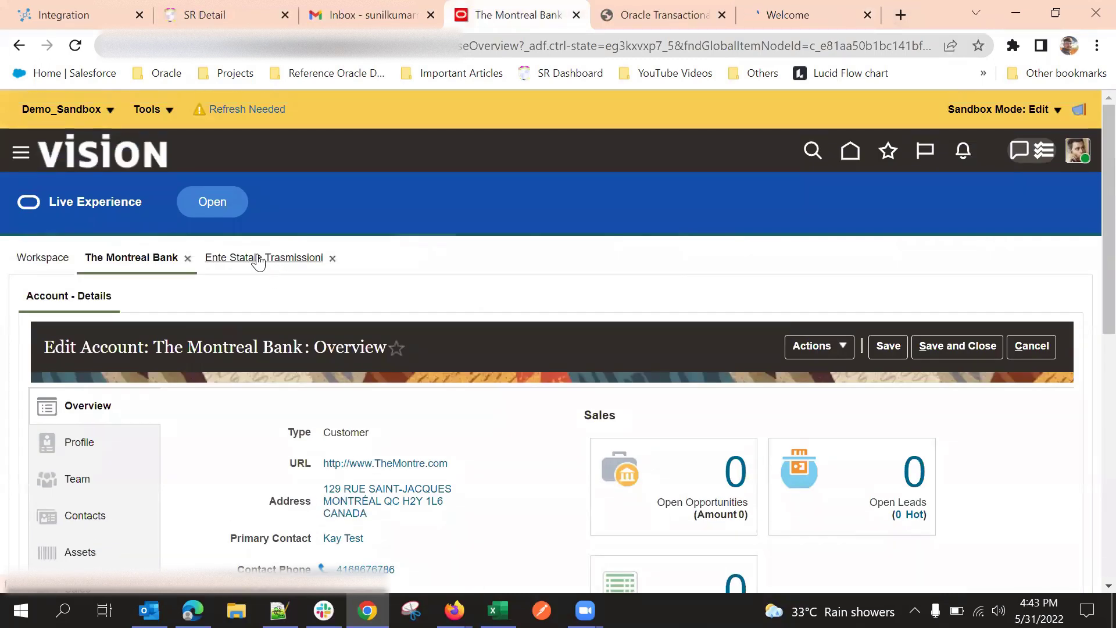
# Return to the Workspace list and change the saved search to All Contacts.
pyautogui.click(49, 259)
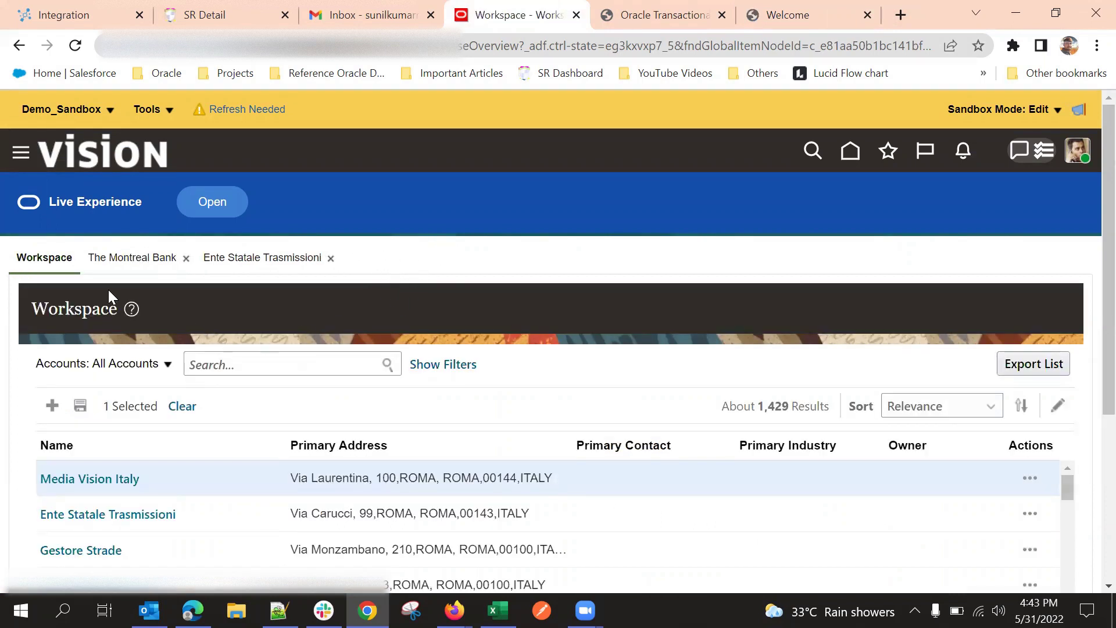
pyautogui.click(168, 364)
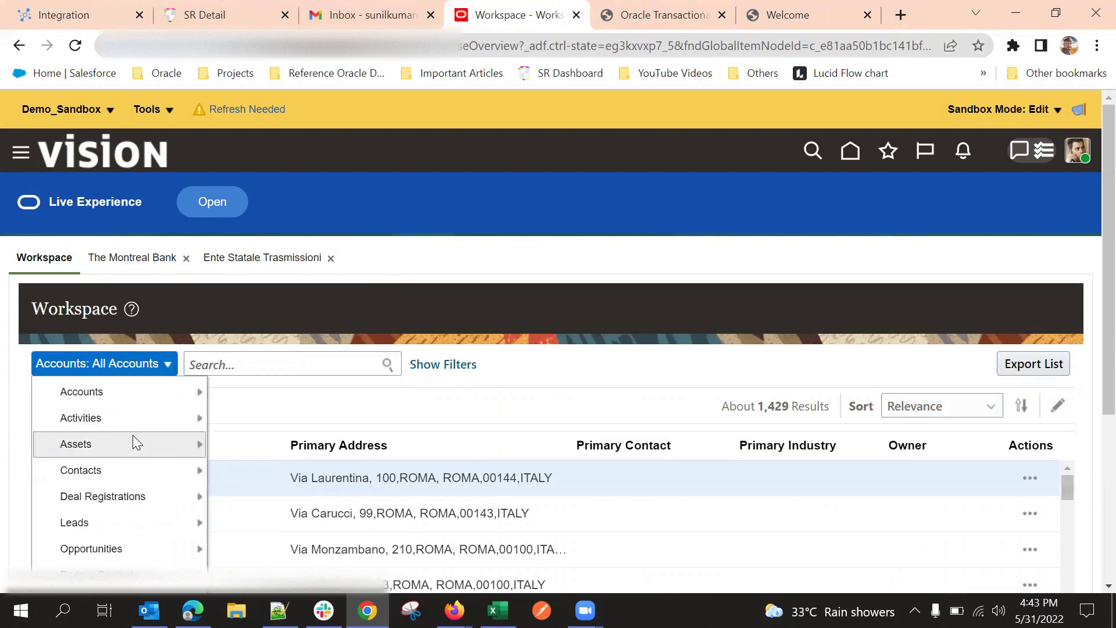
pyautogui.moveTo(134, 431)
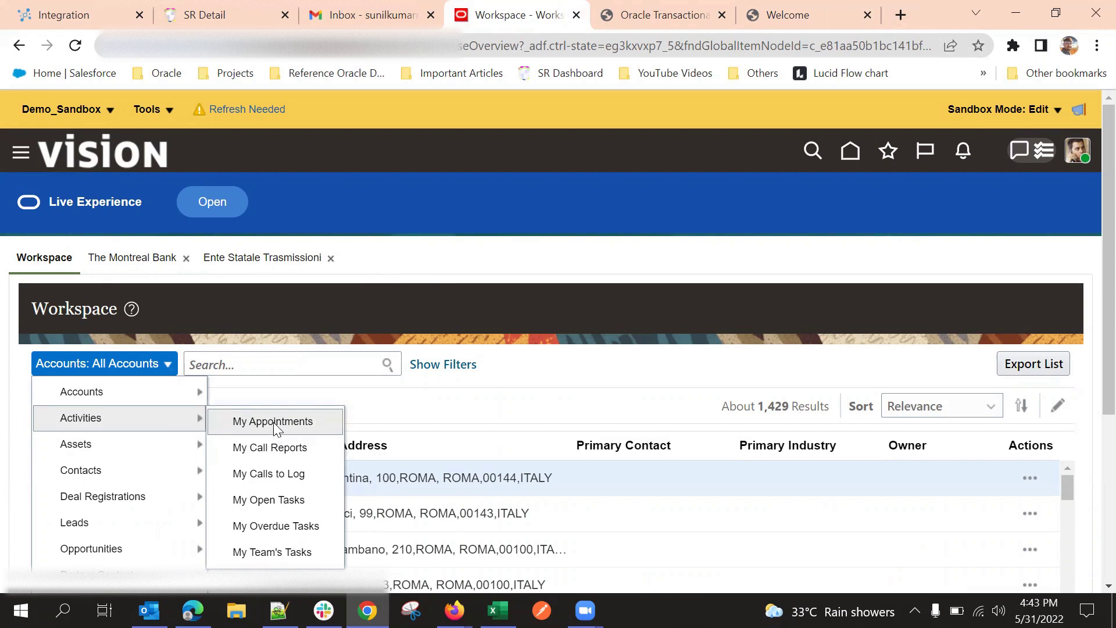
pyautogui.scroll(-1, 99, 448)
pyautogui.moveTo(128, 380)
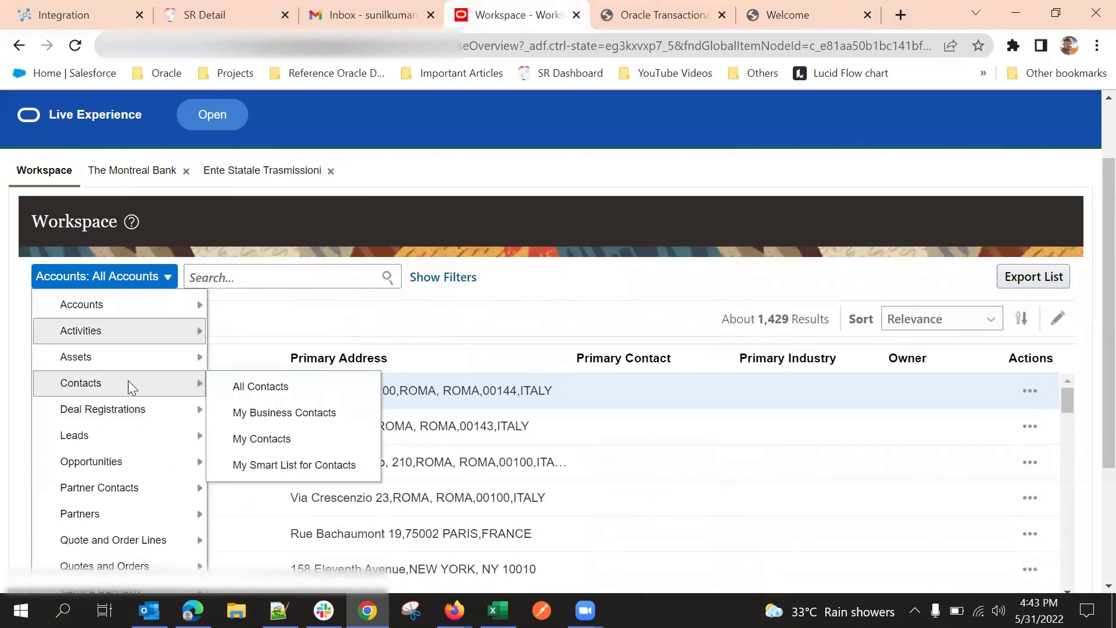
pyautogui.click(309, 382)
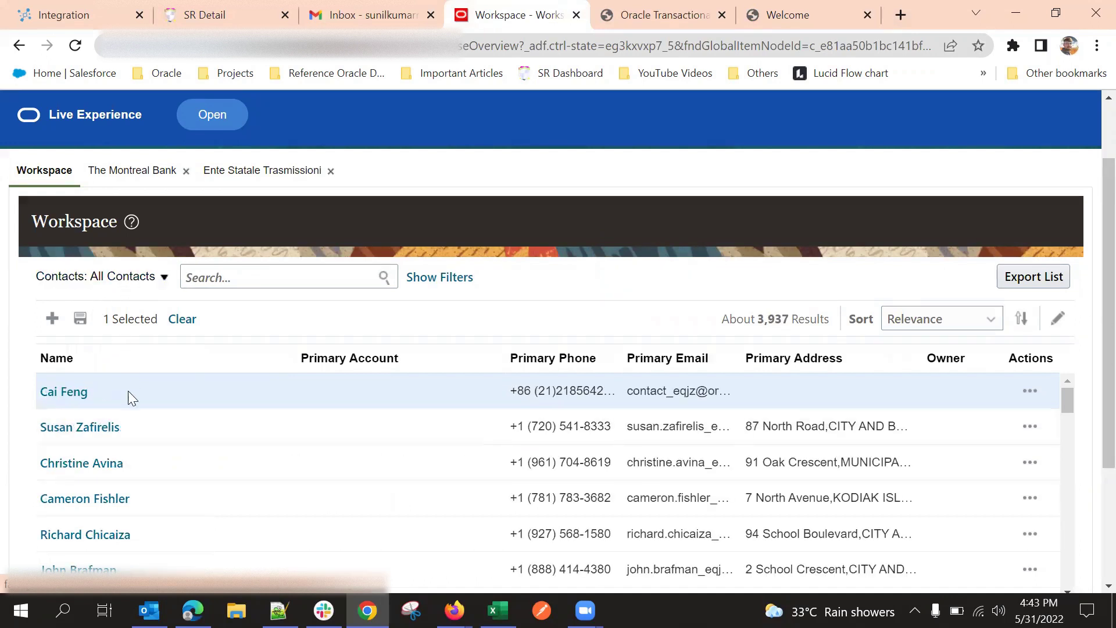
# Change the Workspace saved search to My Smart List for Contacts and look over the list.
pyautogui.click(111, 270)
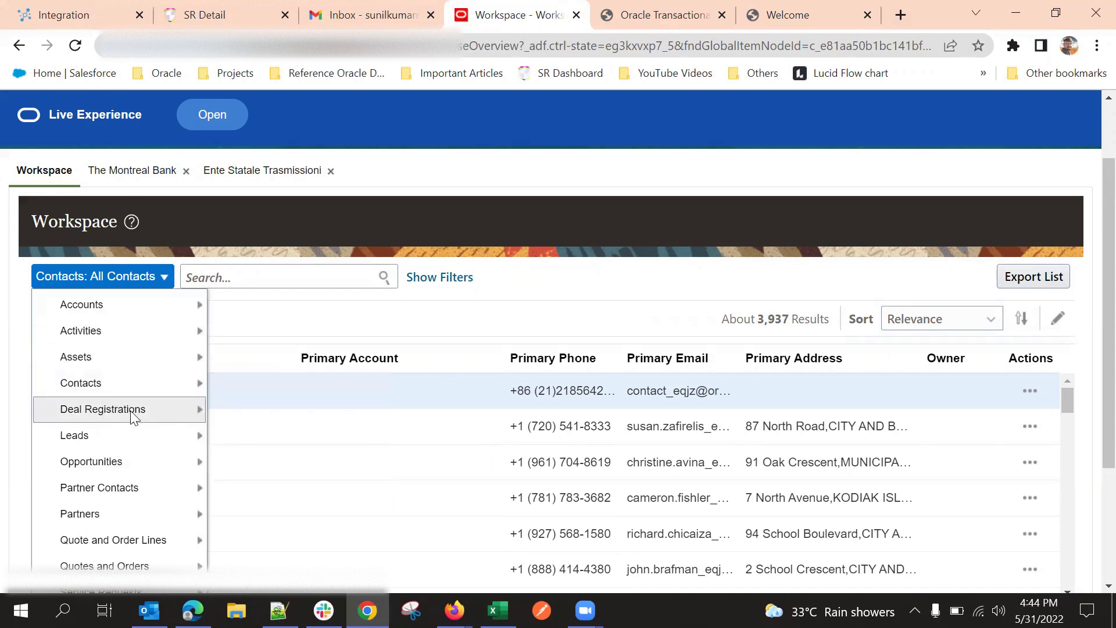
pyautogui.moveTo(111, 381)
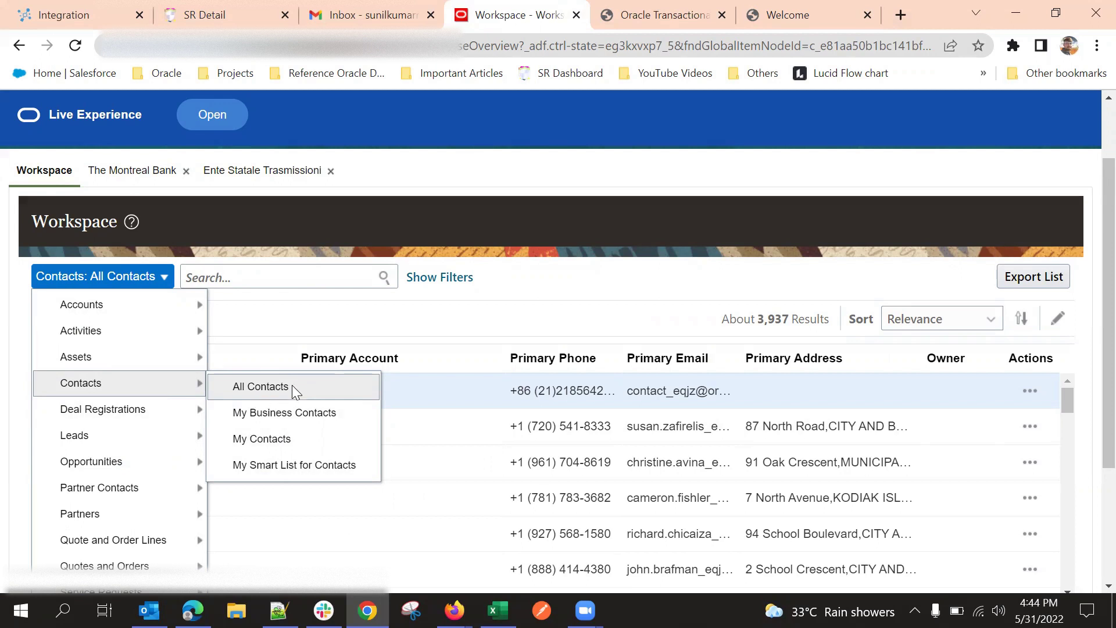
pyautogui.click(301, 465)
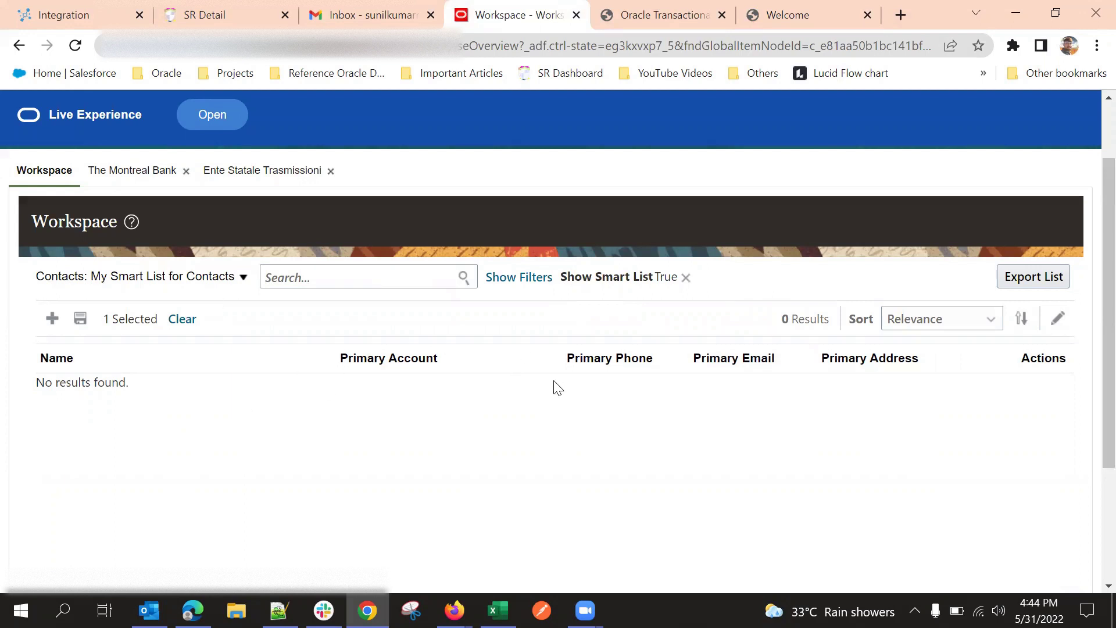
pyautogui.scroll(3, 875, 256)
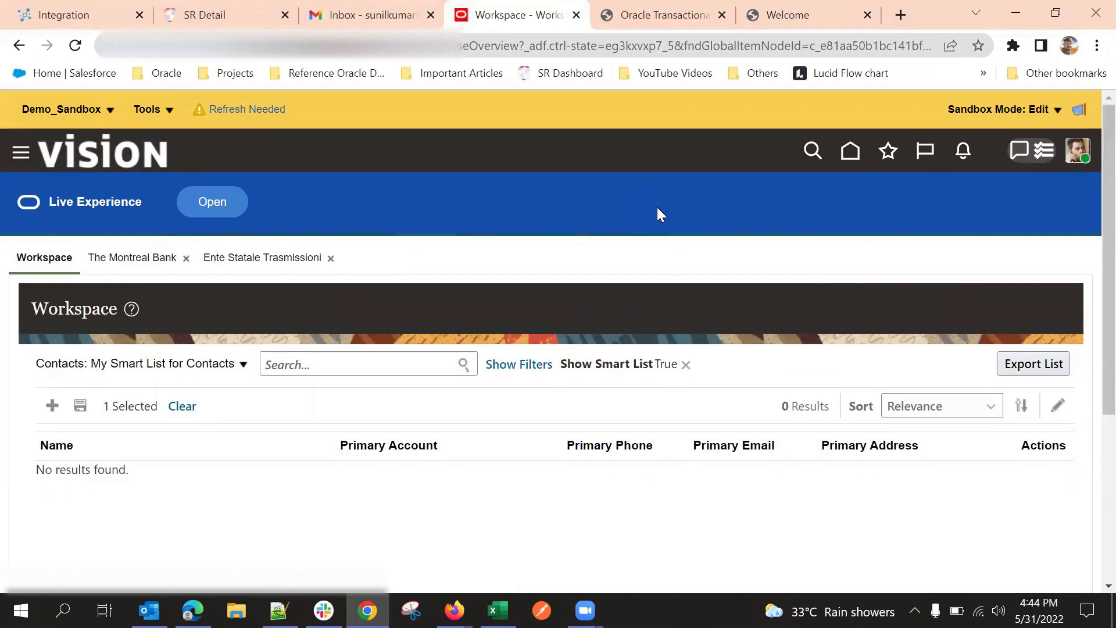
pyautogui.scroll(-6, 655, 221)
pyautogui.scroll(6, 423, 328)
# Change the Workspace saved search to My Smart List for Opportunities and look over the list.
pyautogui.click(210, 368)
pyautogui.scroll(-3, 152, 488)
pyautogui.moveTo(137, 465)
pyautogui.scroll(-6, 297, 430)
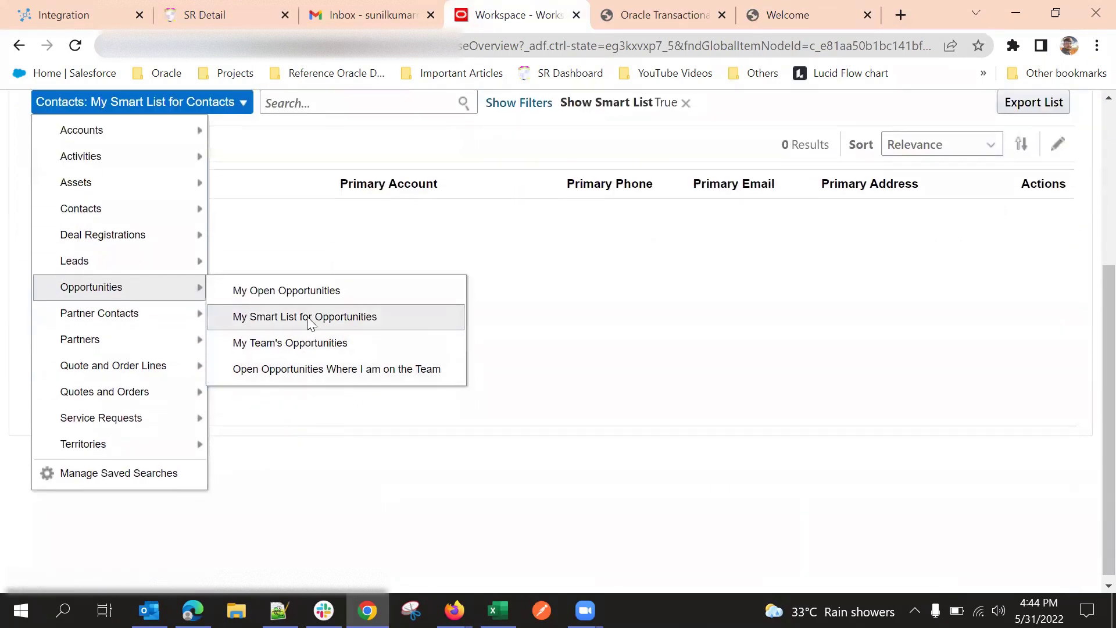
pyautogui.click(310, 320)
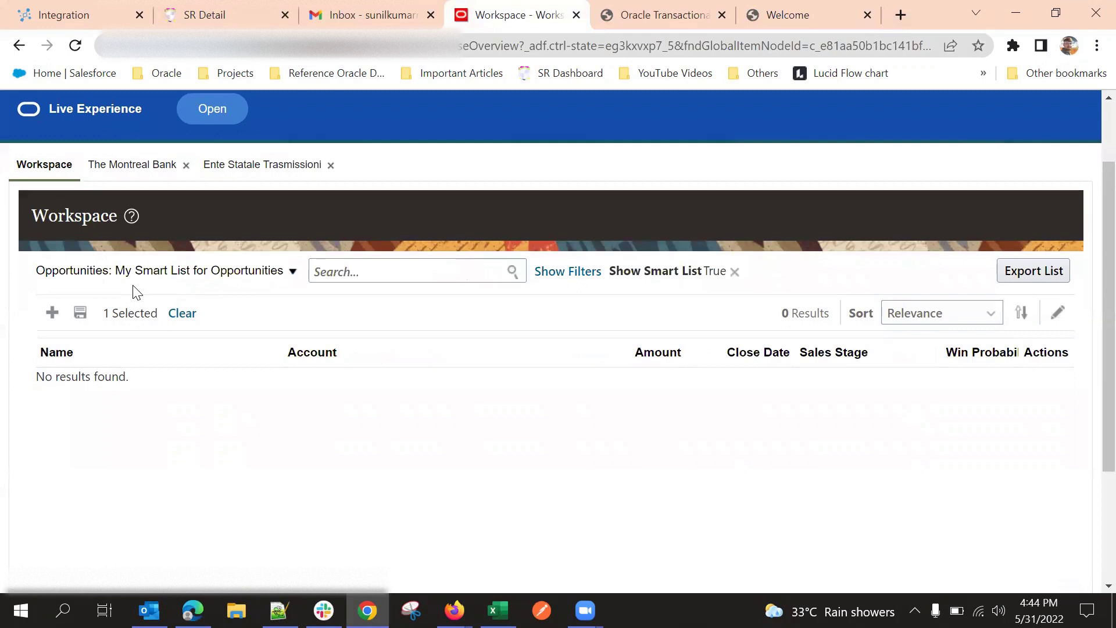
pyautogui.scroll(-1, 582, 372)
pyautogui.scroll(1, 573, 416)
pyautogui.scroll(-1, 640, 396)
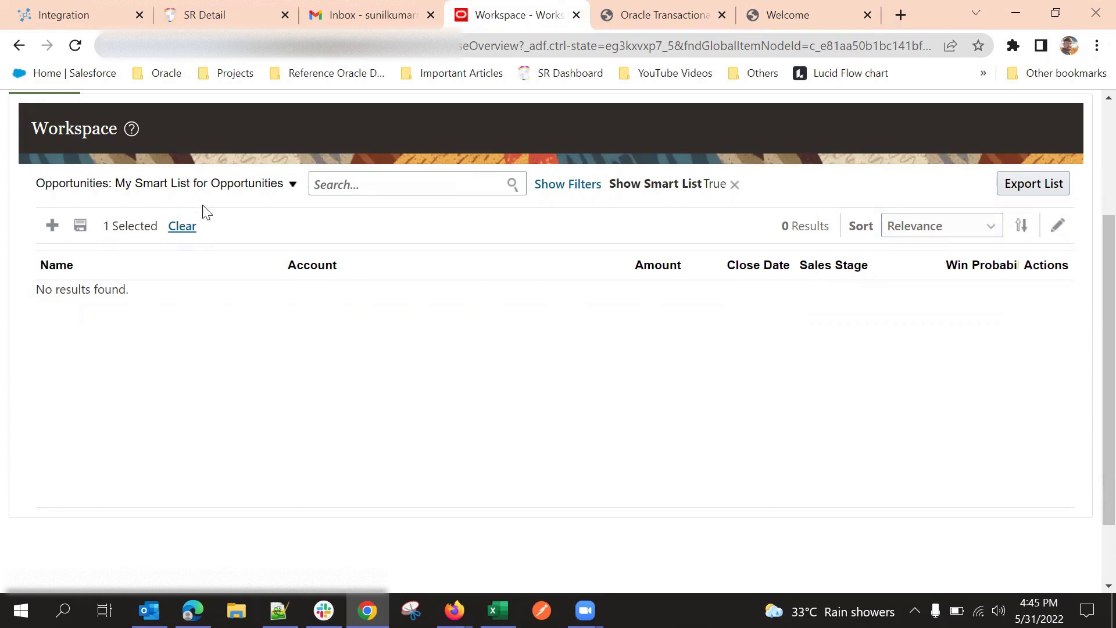
# Look through the saved searches available in the Workspace for Accounts, Activities, Leads and the other objects.
pyautogui.scroll(3, 321, 317)
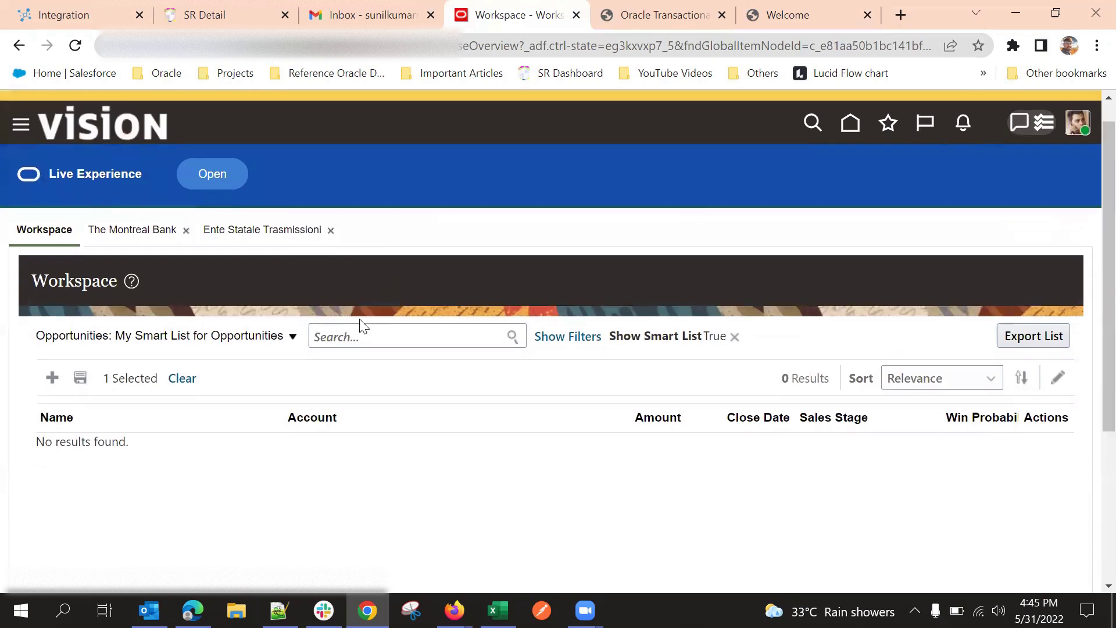
pyautogui.scroll(-2, 183, 417)
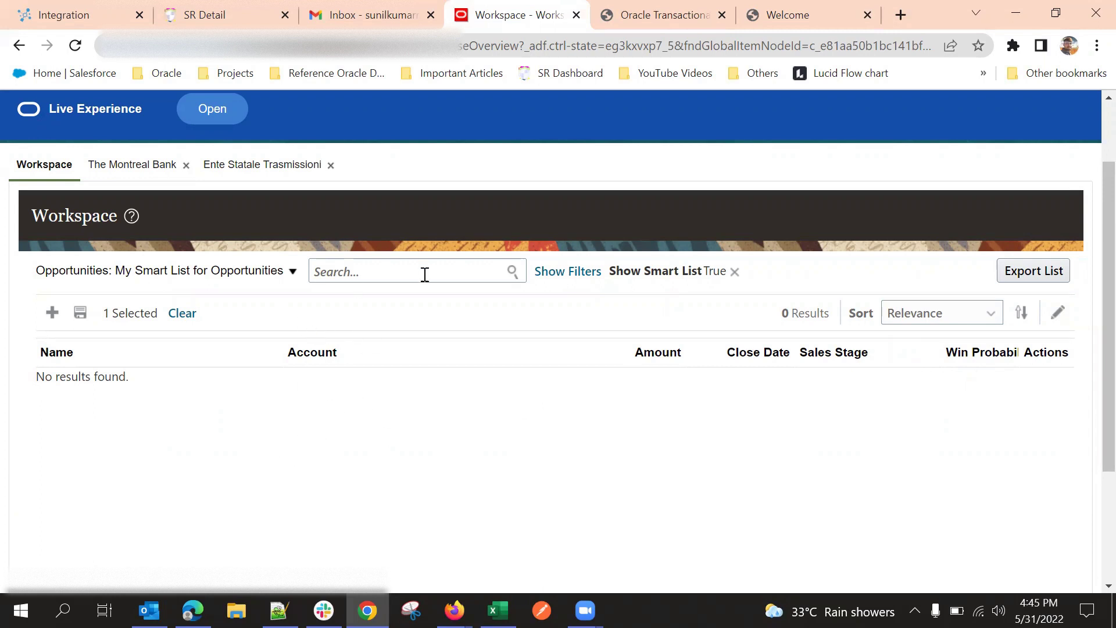
pyautogui.click(166, 277)
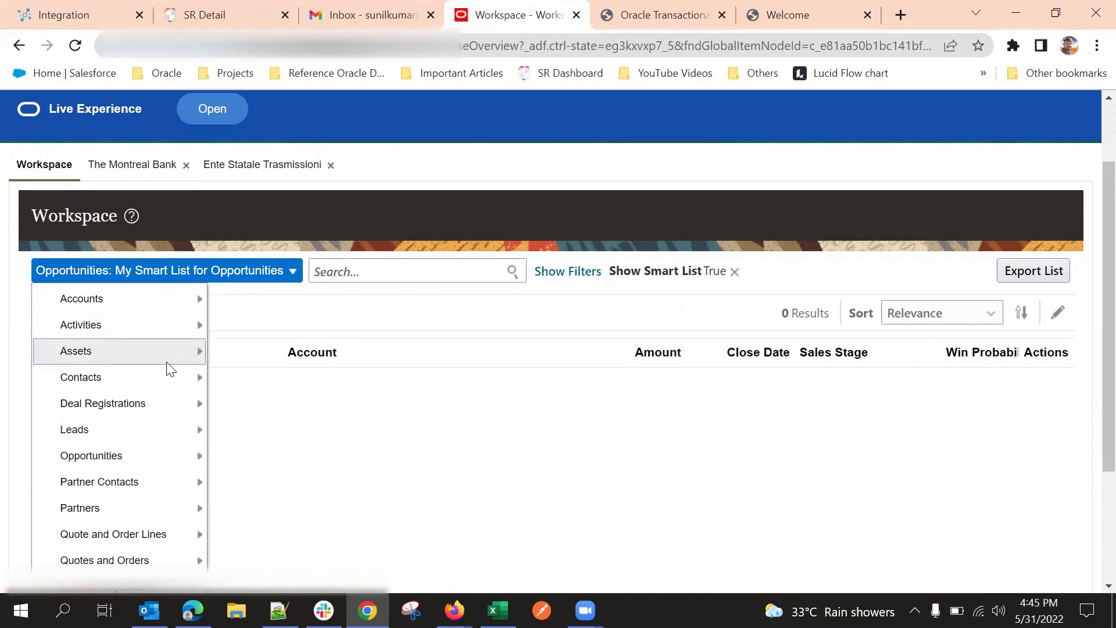
pyautogui.moveTo(157, 358)
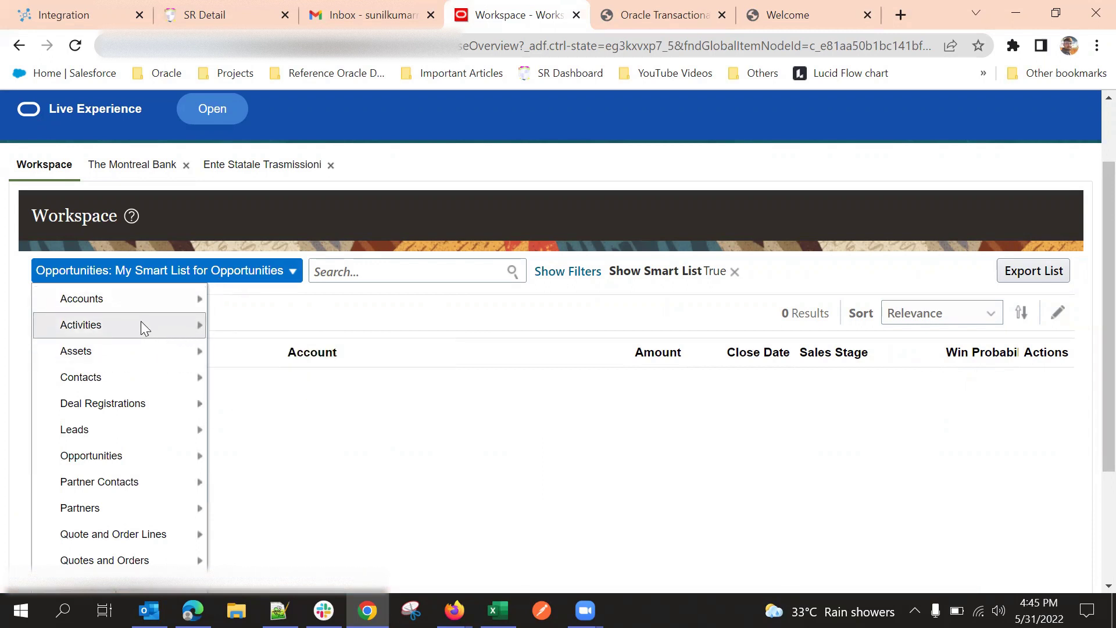
pyautogui.moveTo(137, 304)
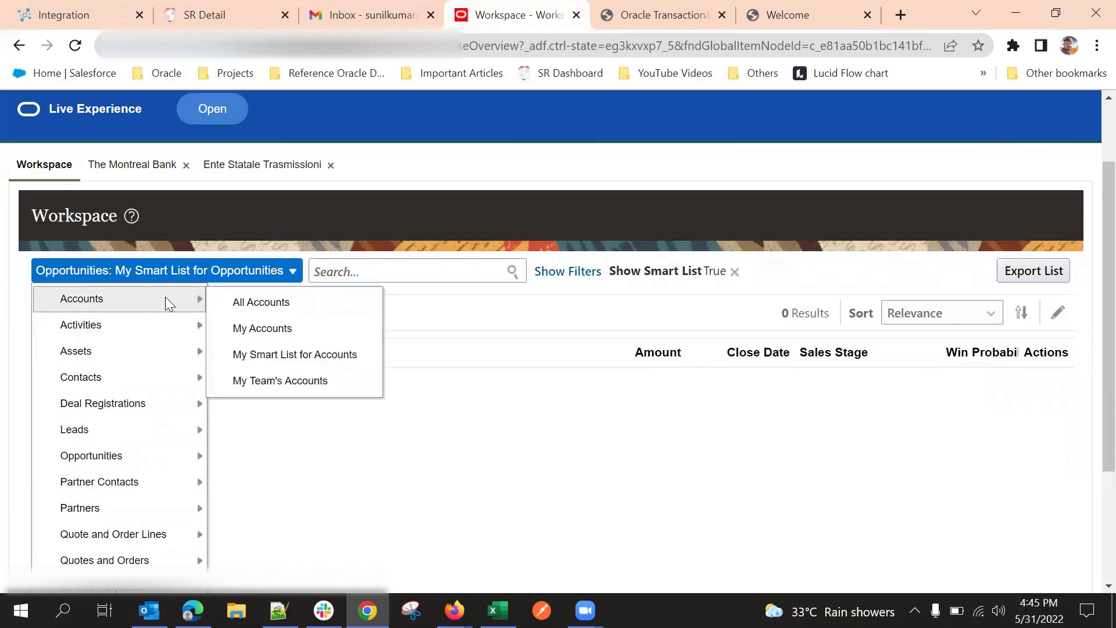
pyautogui.moveTo(143, 331)
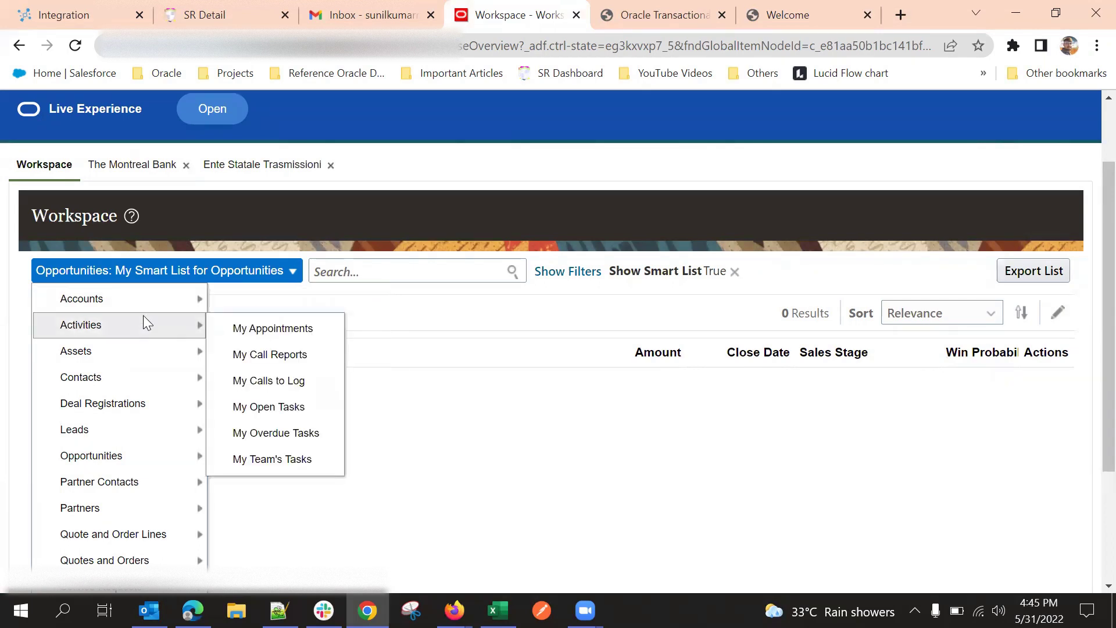
pyautogui.moveTo(149, 429)
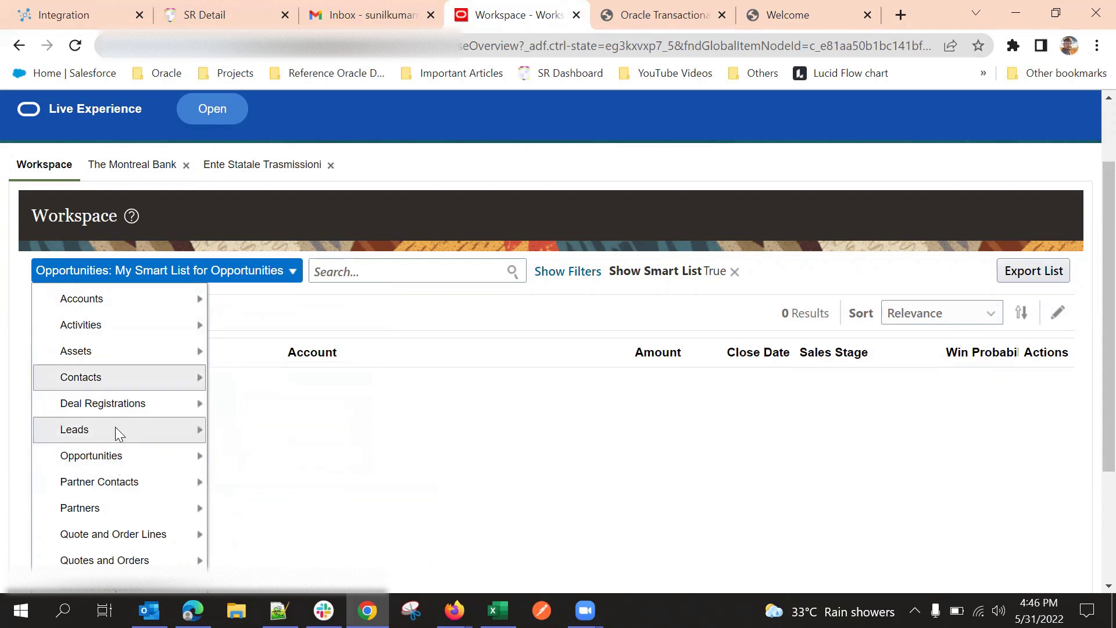
pyautogui.scroll(-3, 168, 428)
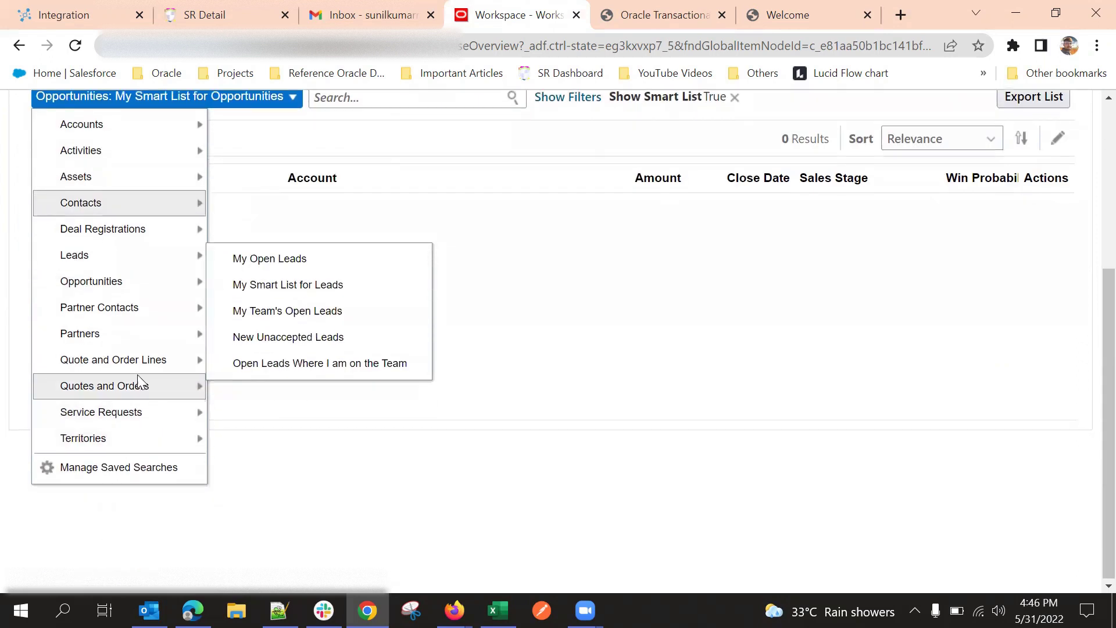
pyautogui.moveTo(193, 264)
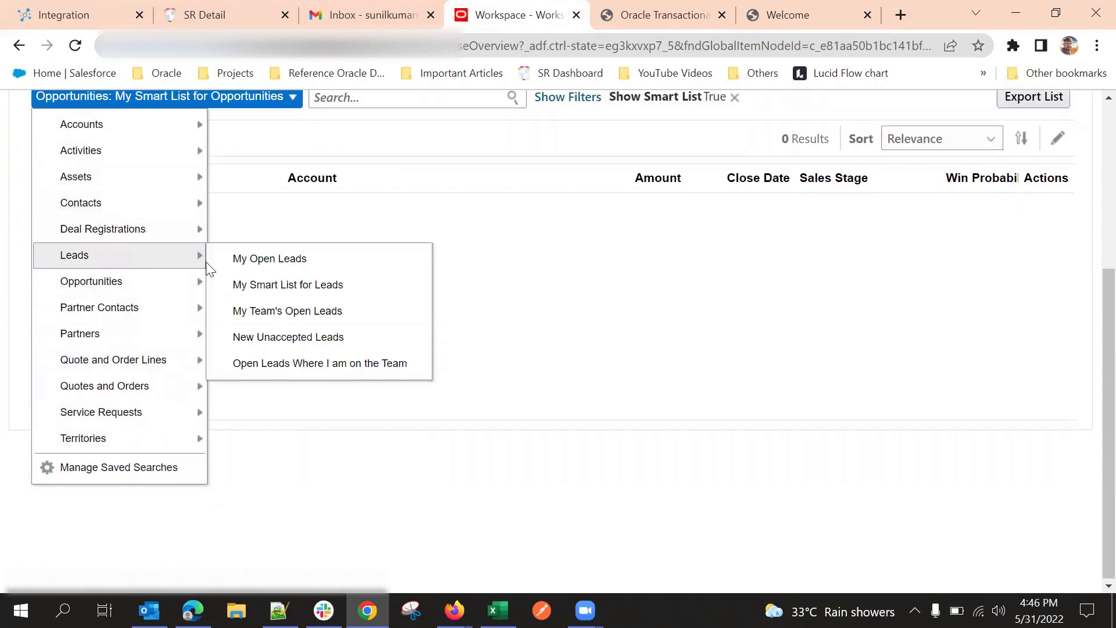
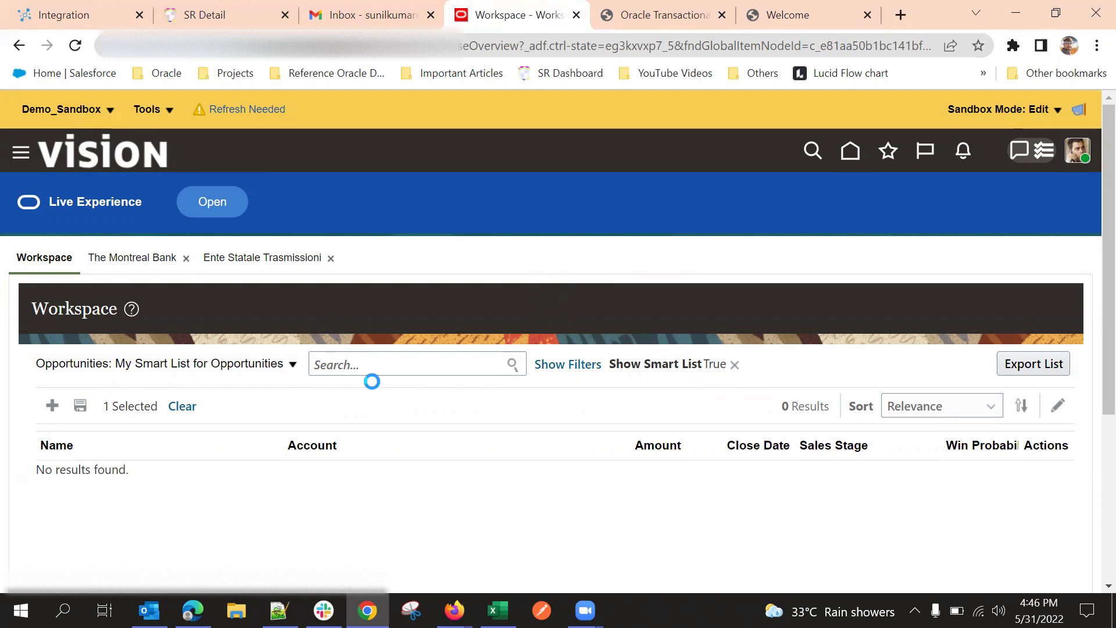
# Change the Workspace saved search to My Open Opportunities and look over its list and applied filters.
pyautogui.click(267, 363)
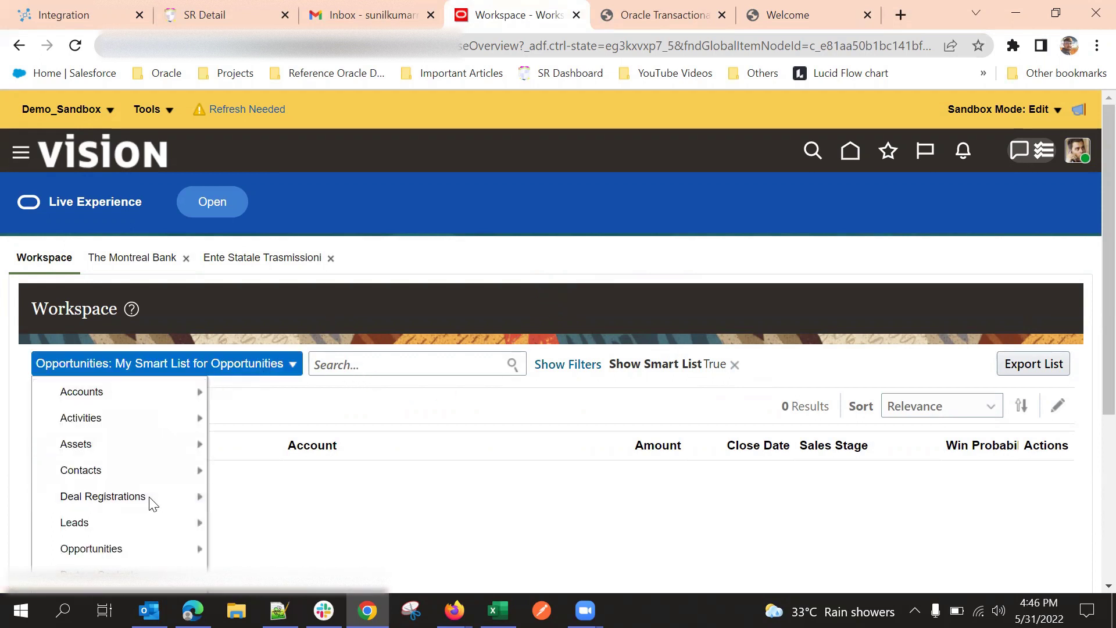
pyautogui.moveTo(110, 546)
pyautogui.click(294, 488)
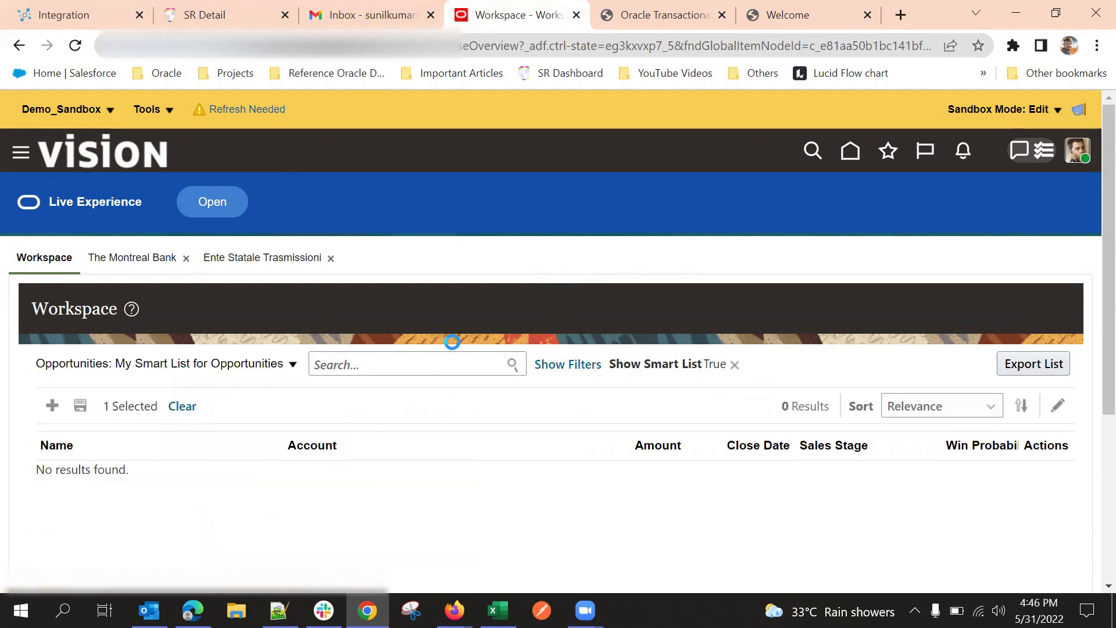
pyautogui.scroll(-3, 405, 346)
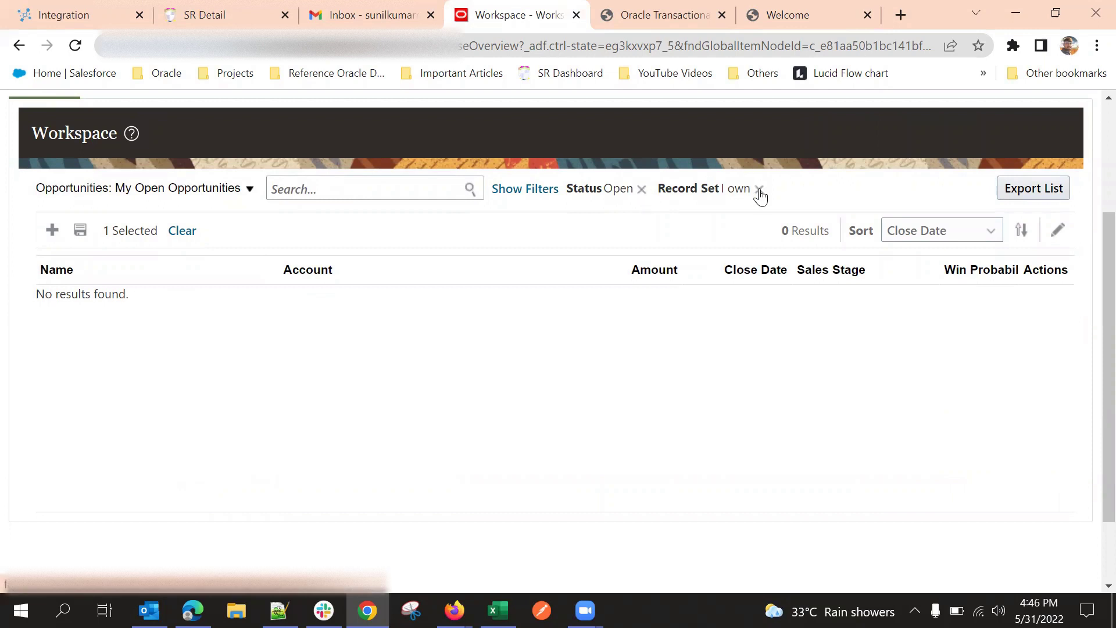
pyautogui.scroll(3, 390, 352)
pyautogui.scroll(-1, 459, 287)
pyautogui.scroll(-2, 459, 288)
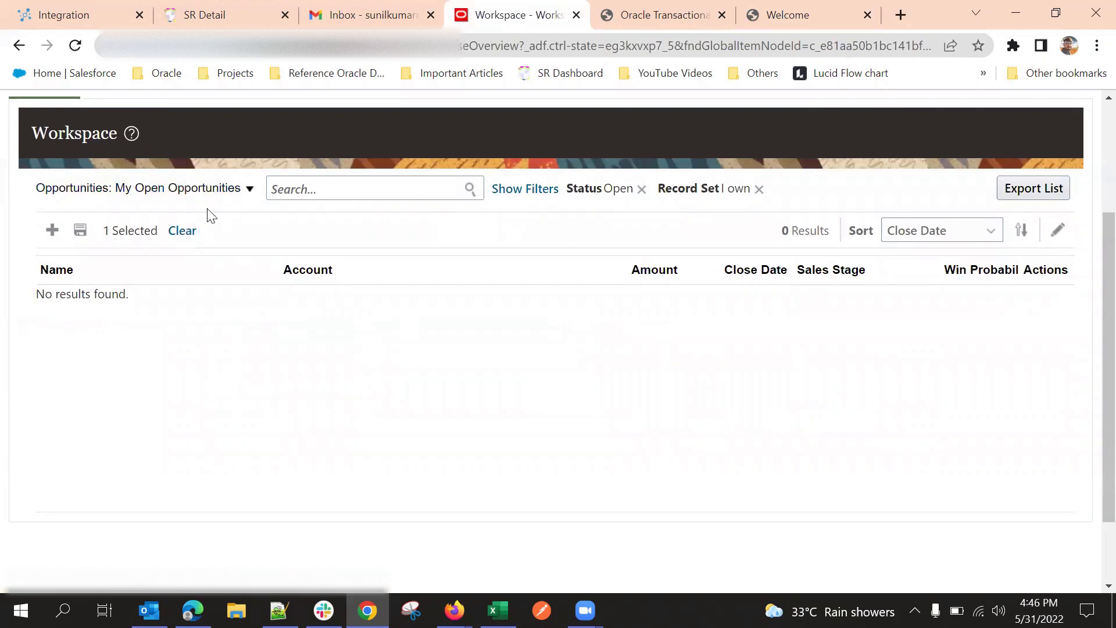
# Review the saved searches offered for Opportunities without switching to another one.
pyautogui.click(200, 190)
pyautogui.moveTo(176, 384)
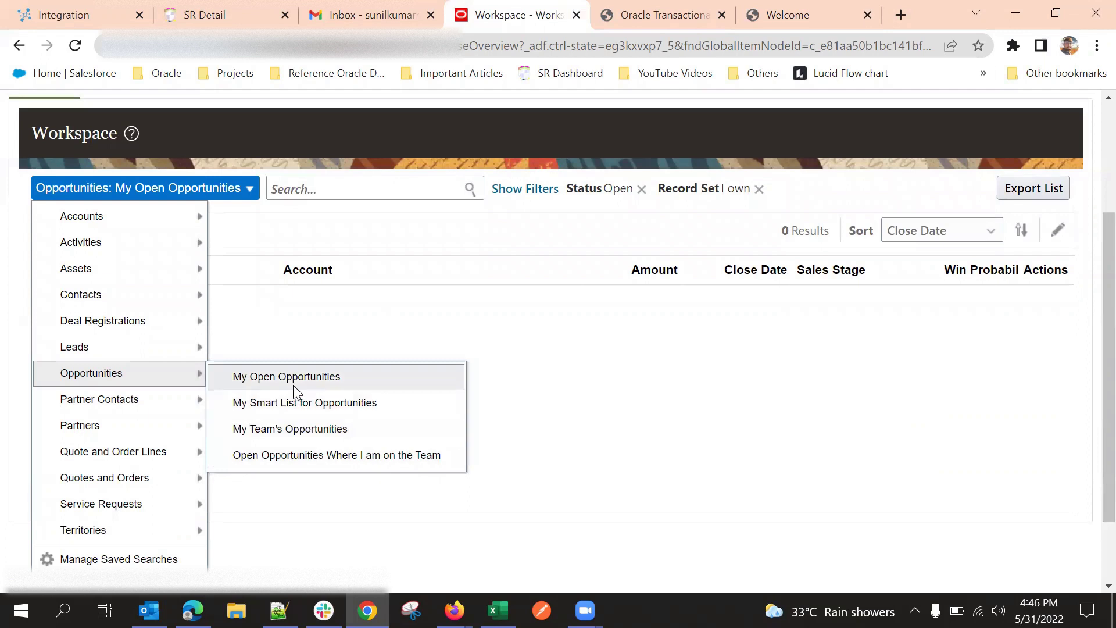
pyautogui.click(540, 378)
pyautogui.scroll(2, 475, 363)
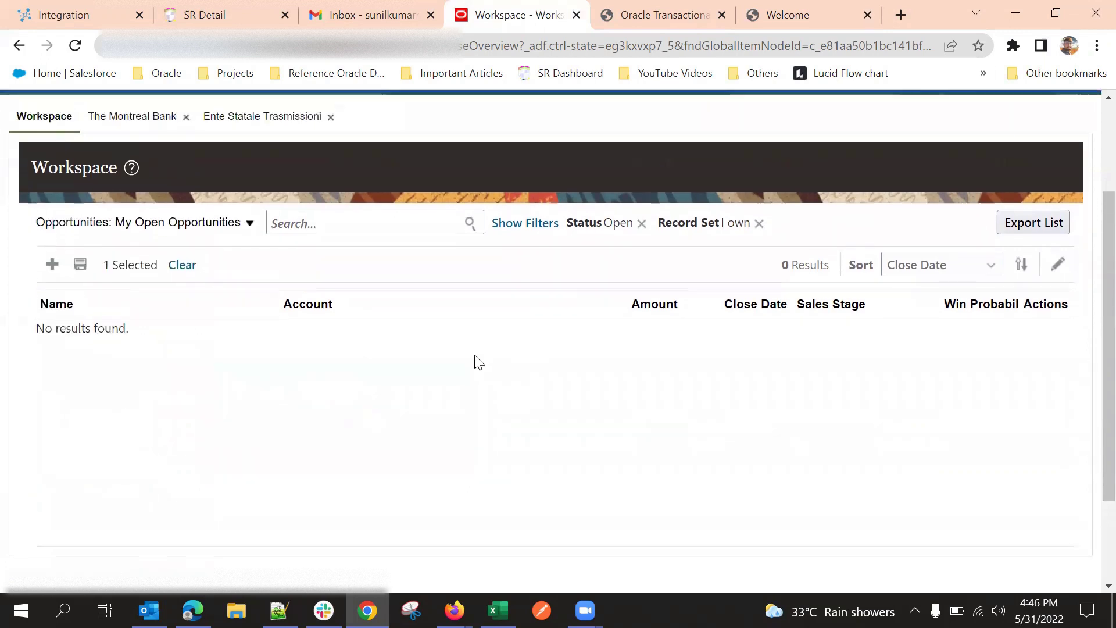
pyautogui.click(212, 278)
pyautogui.click(219, 294)
pyautogui.click(196, 267)
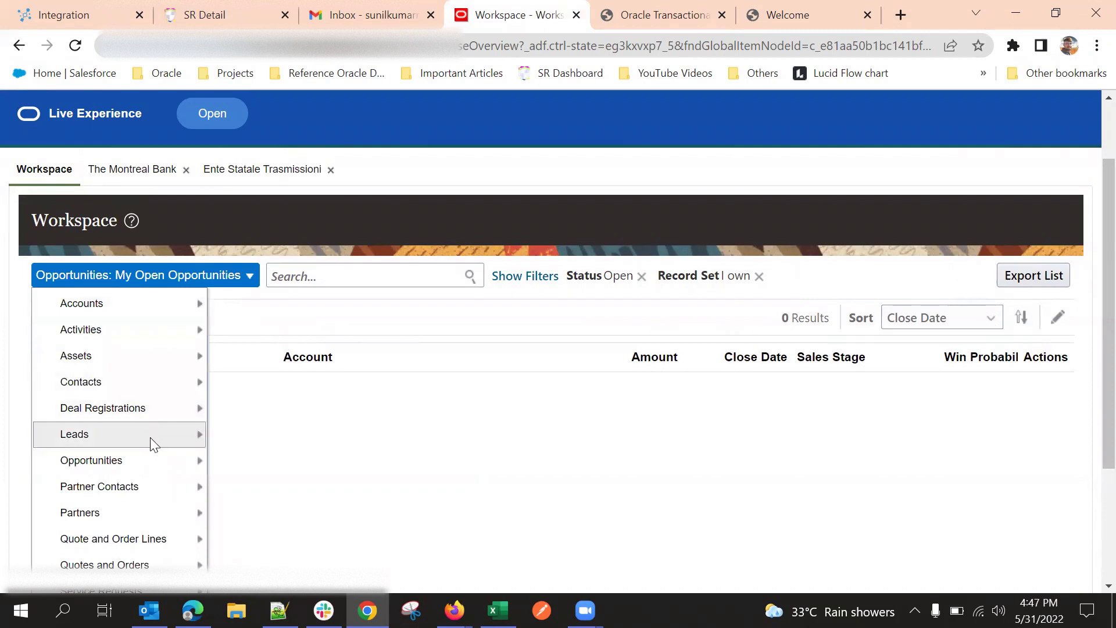
pyautogui.moveTo(179, 458)
pyautogui.click(287, 463)
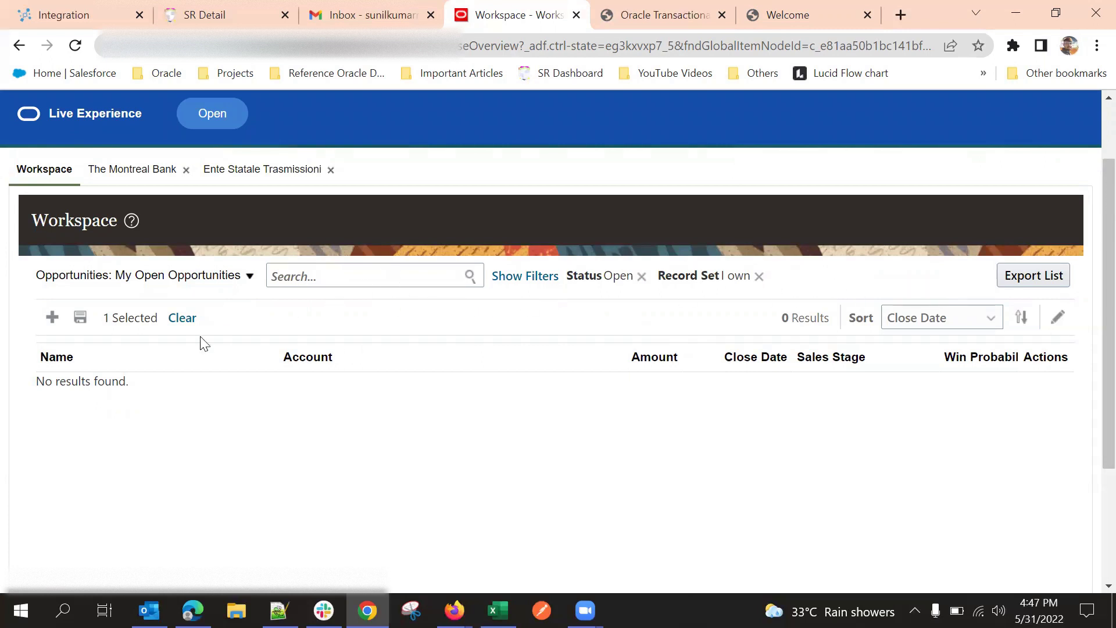
# Show the filters for the open opportunities and restrict Win Probability to 0 - <20 %.
pyautogui.click(508, 277)
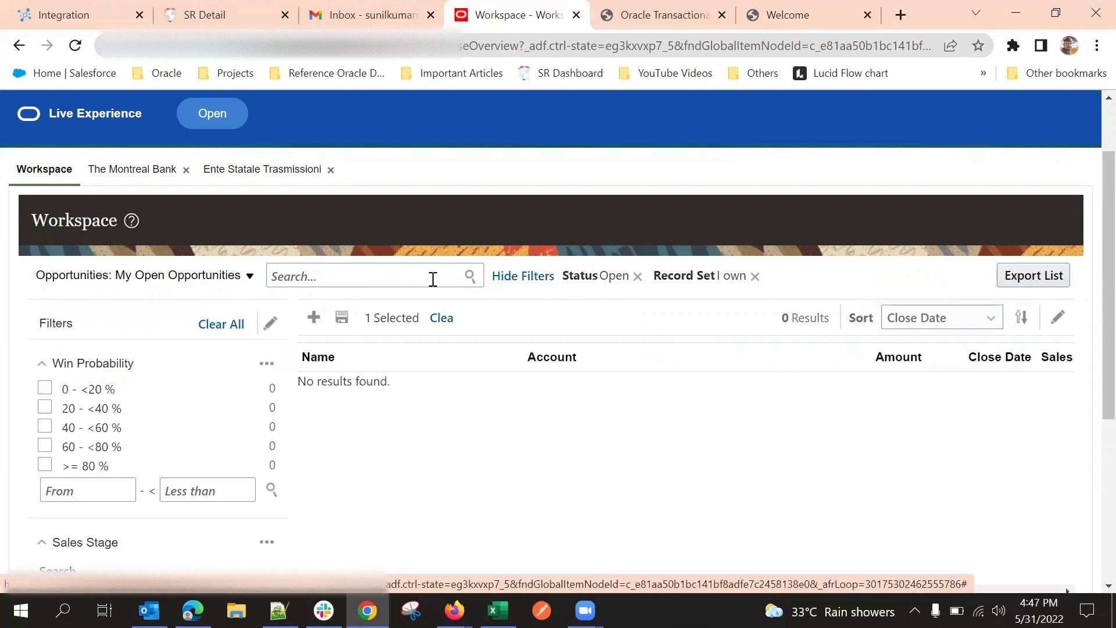
pyautogui.scroll(-2, 200, 324)
pyautogui.scroll(-4, 149, 217)
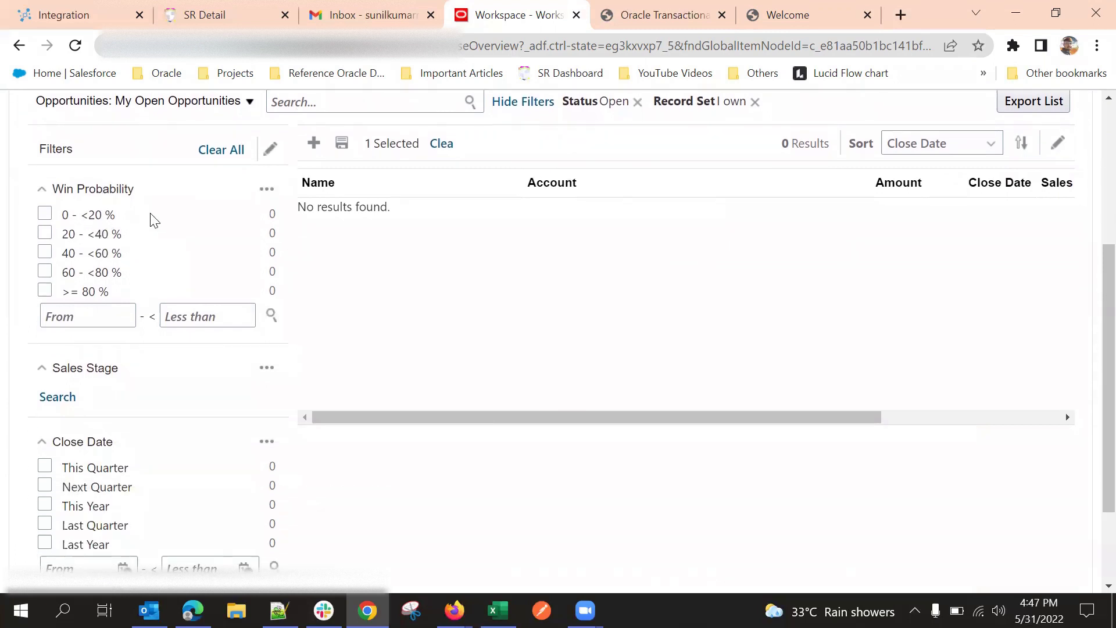
pyautogui.scroll(3, 175, 407)
pyautogui.click(44, 263)
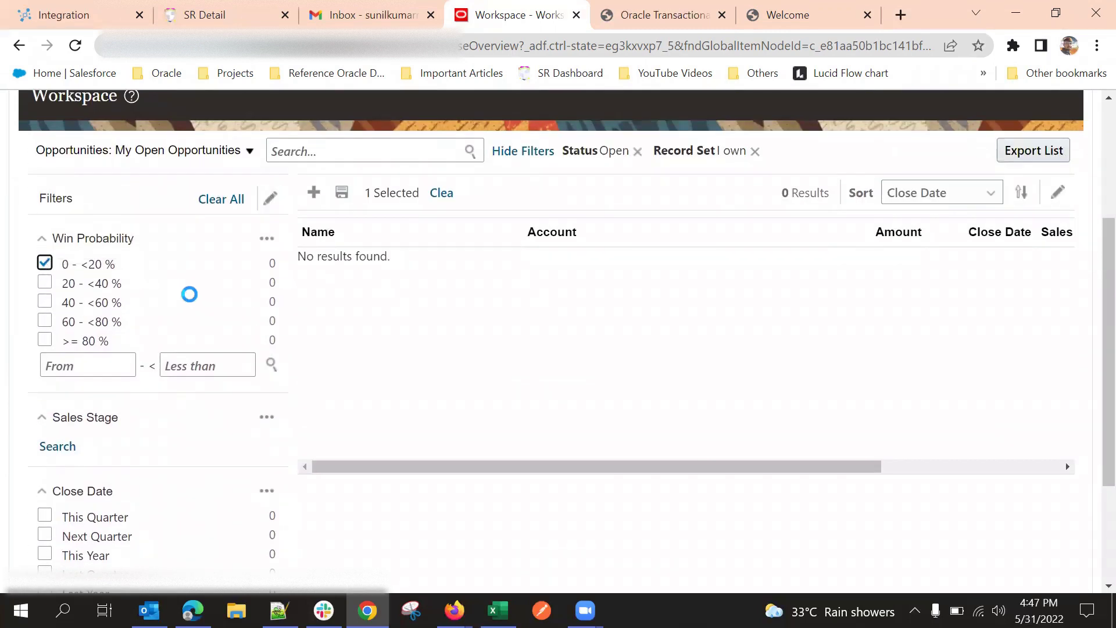
pyautogui.scroll(2, 216, 281)
pyautogui.scroll(1, 216, 281)
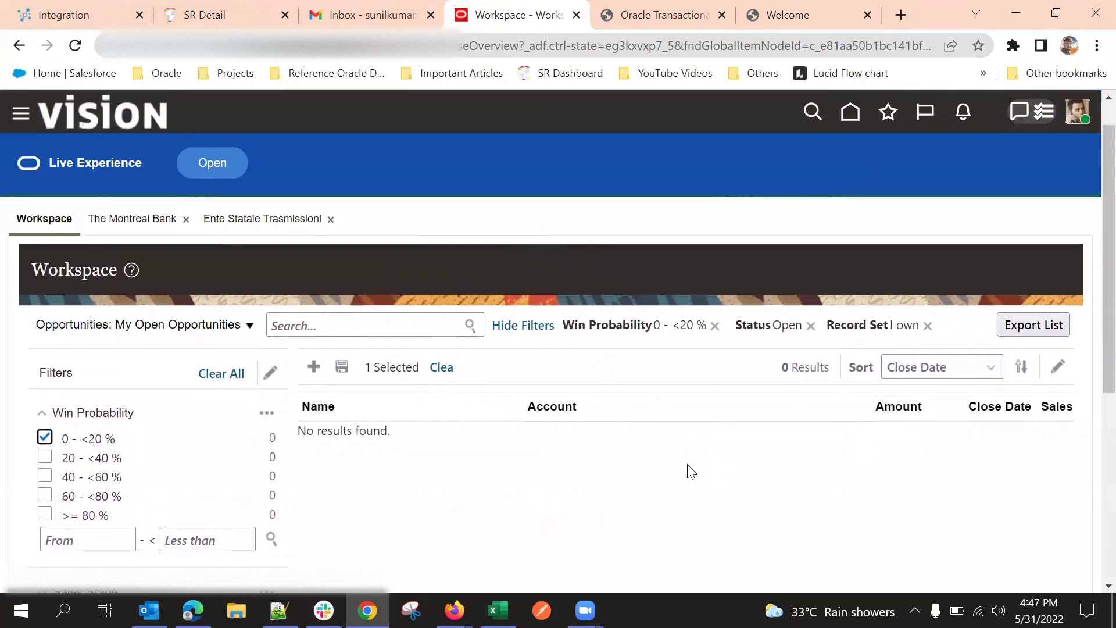
# Start saving the filtered list as a new saved search named My Open Low Probability Opportunities.
pyautogui.scroll(-3, 407, 395)
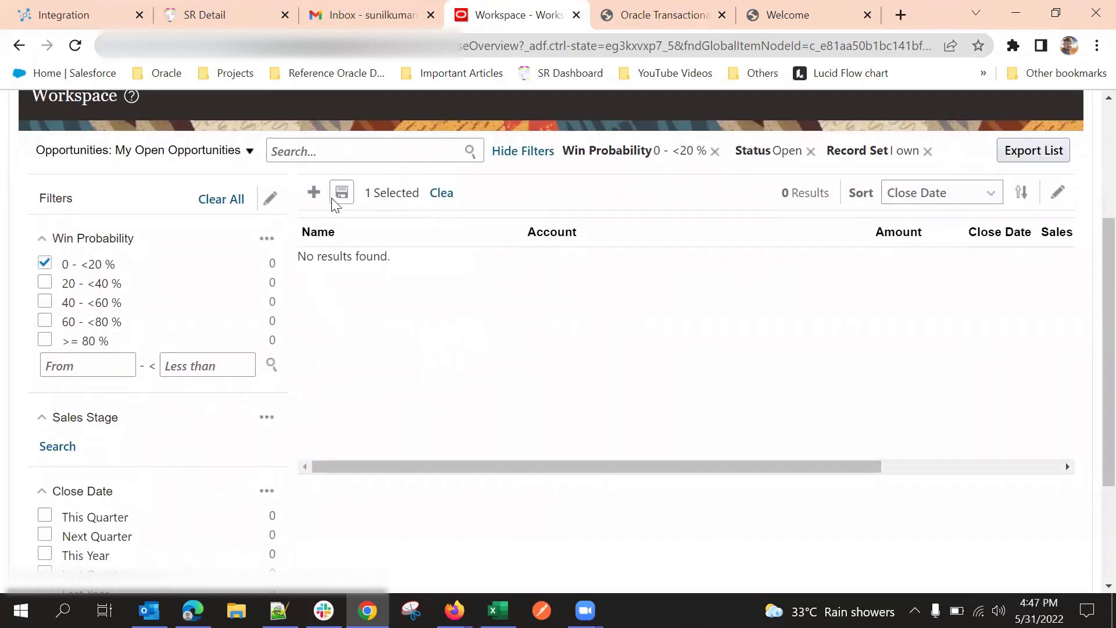
pyautogui.scroll(2, 347, 243)
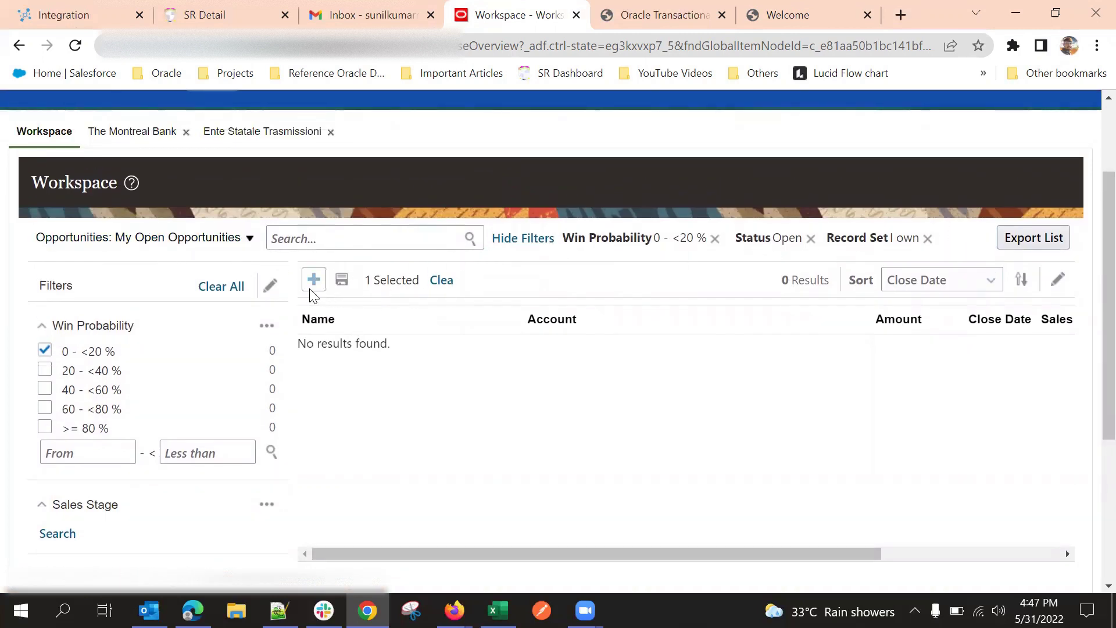
pyautogui.click(342, 279)
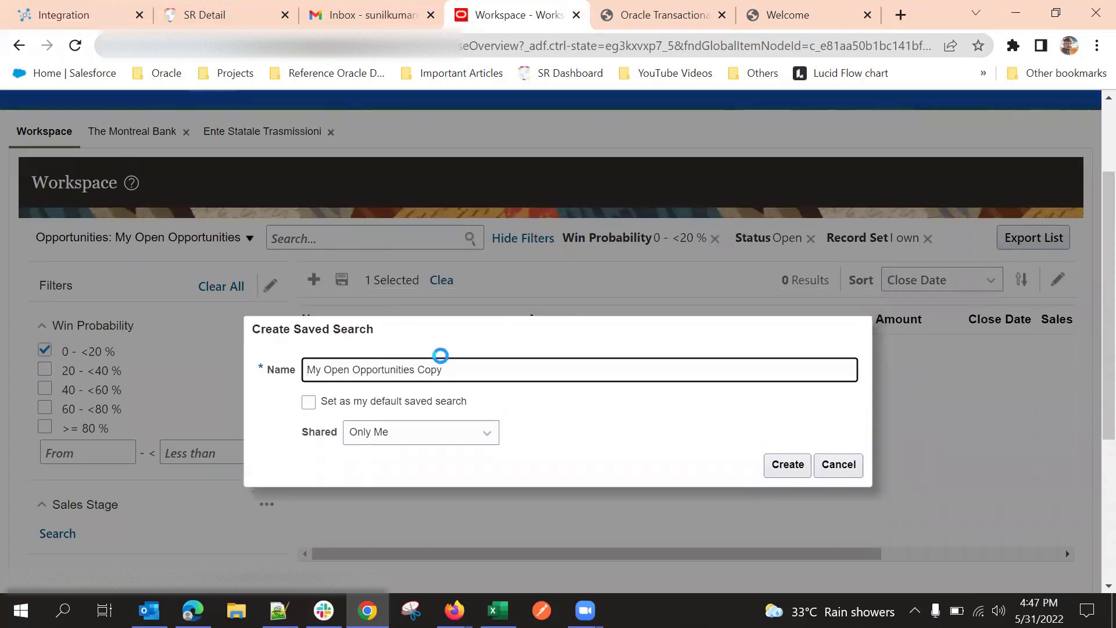
pyautogui.doubleClick(433, 370)
pyautogui.press('BackSpace')
pyautogui.write('Low ')
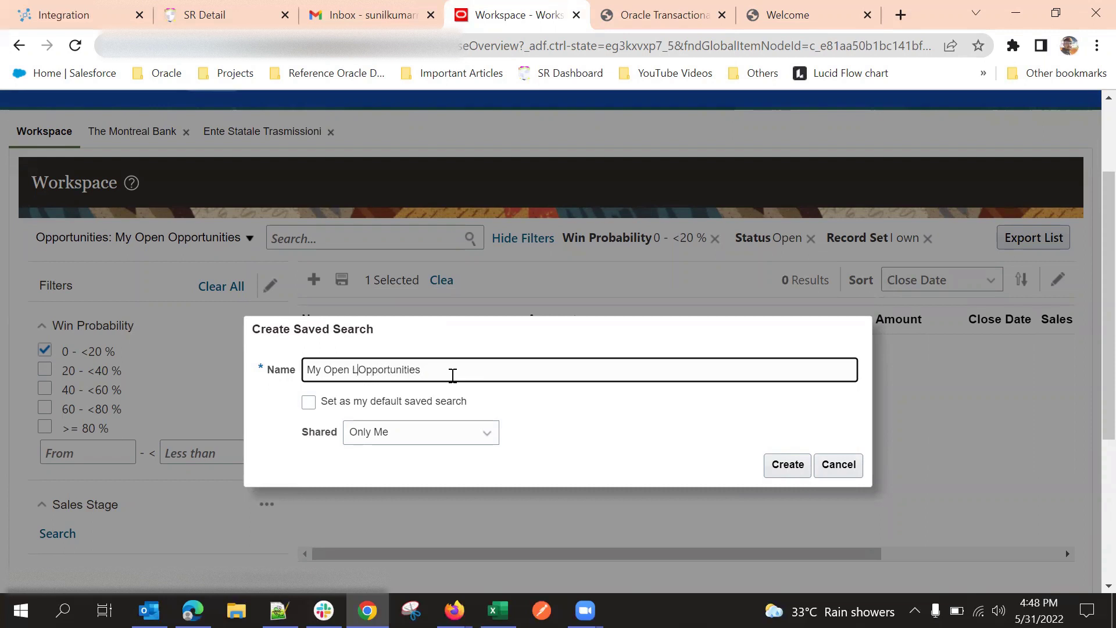
pyautogui.write('Prob')
pyautogui.write('ab')
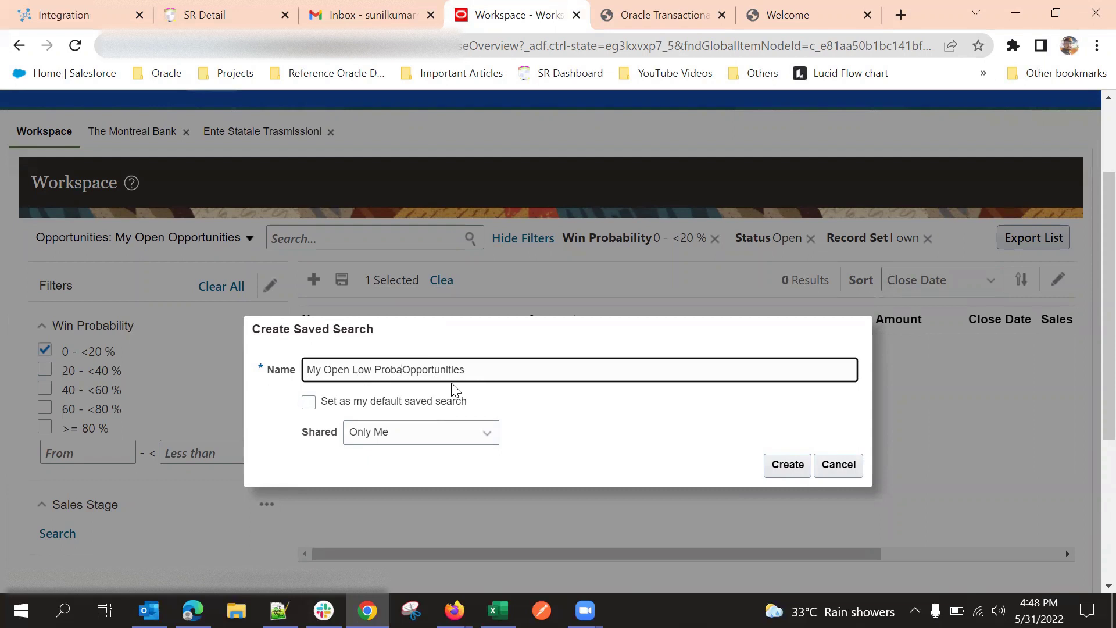
pyautogui.write('ility')
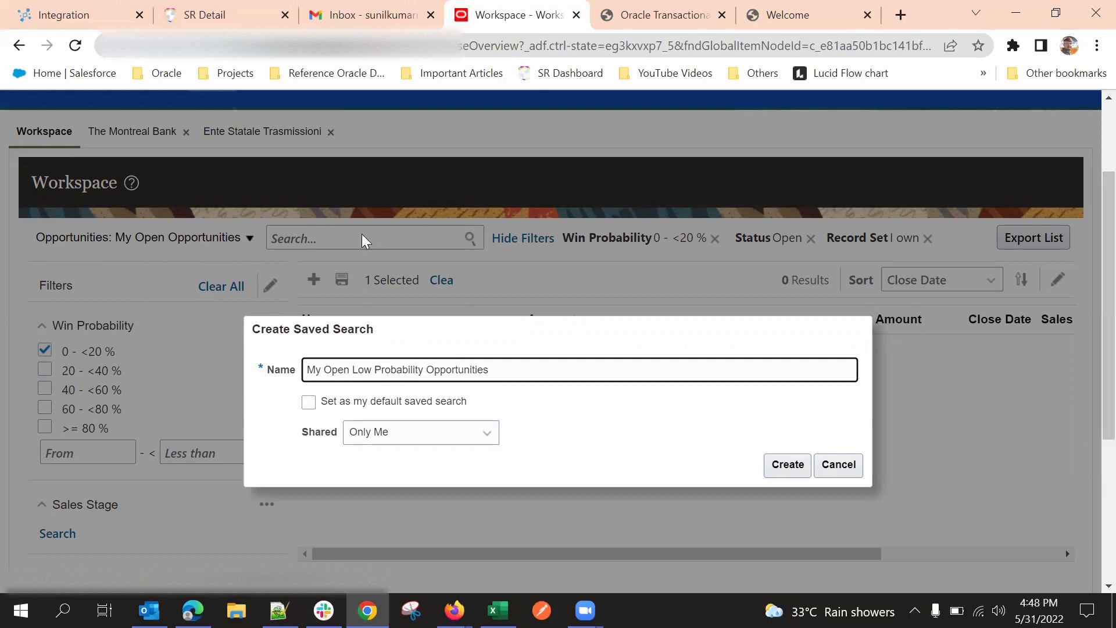
pyautogui.scroll(2, 78, 150)
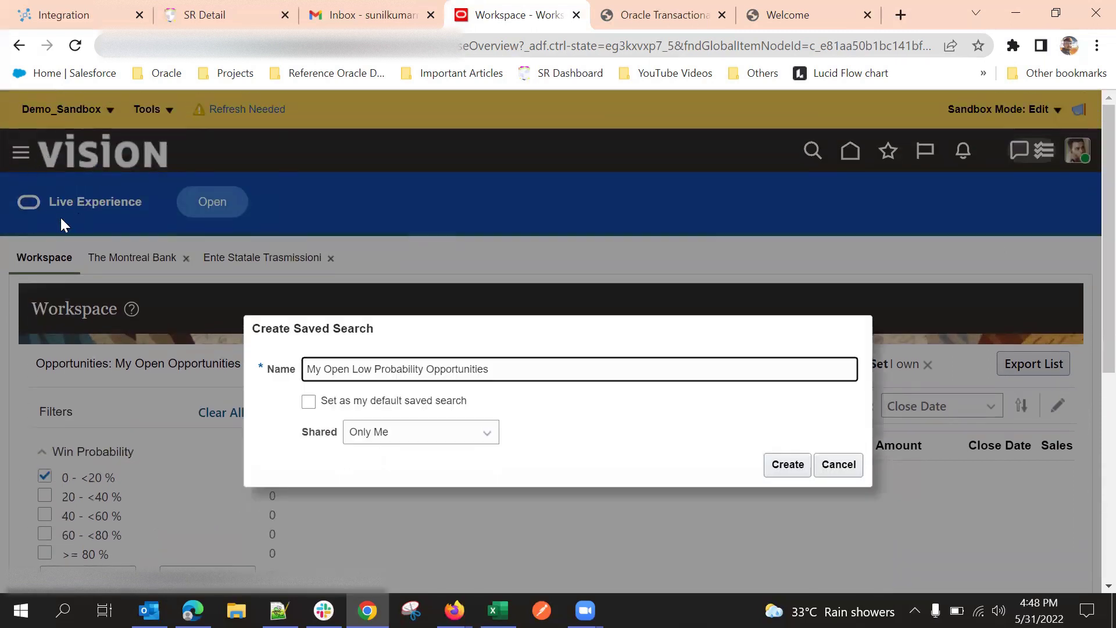
pyautogui.scroll(-3, 71, 191)
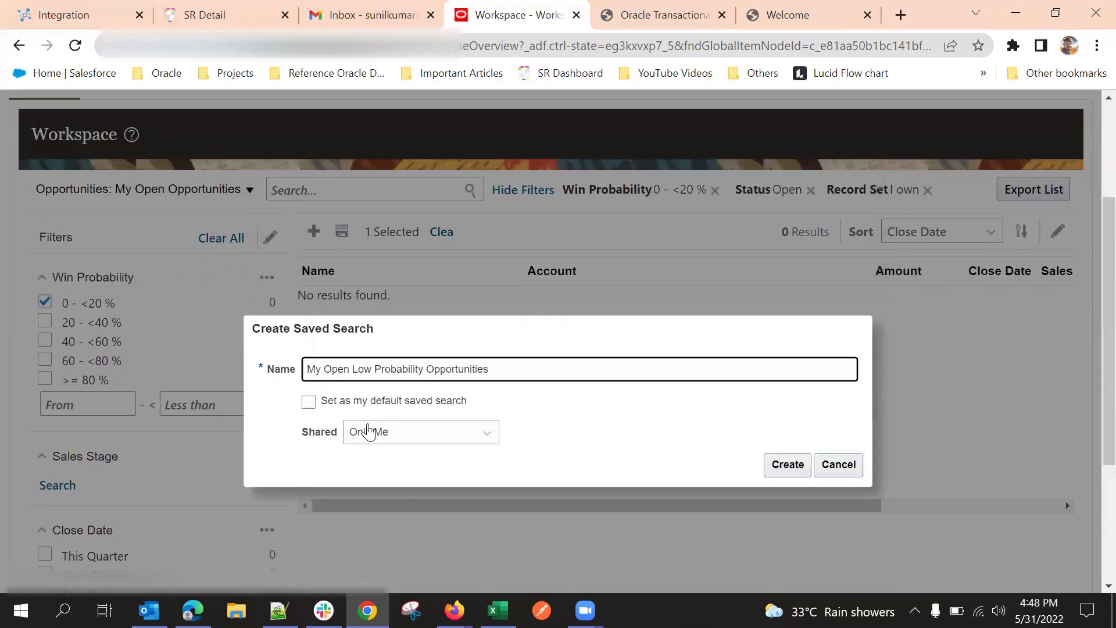
# Set the new saved search as the default, keep it shared with Only Me, and create it.
pyautogui.click(308, 401)
pyautogui.click(419, 431)
pyautogui.click(421, 433)
pyautogui.scroll(-3, 558, 411)
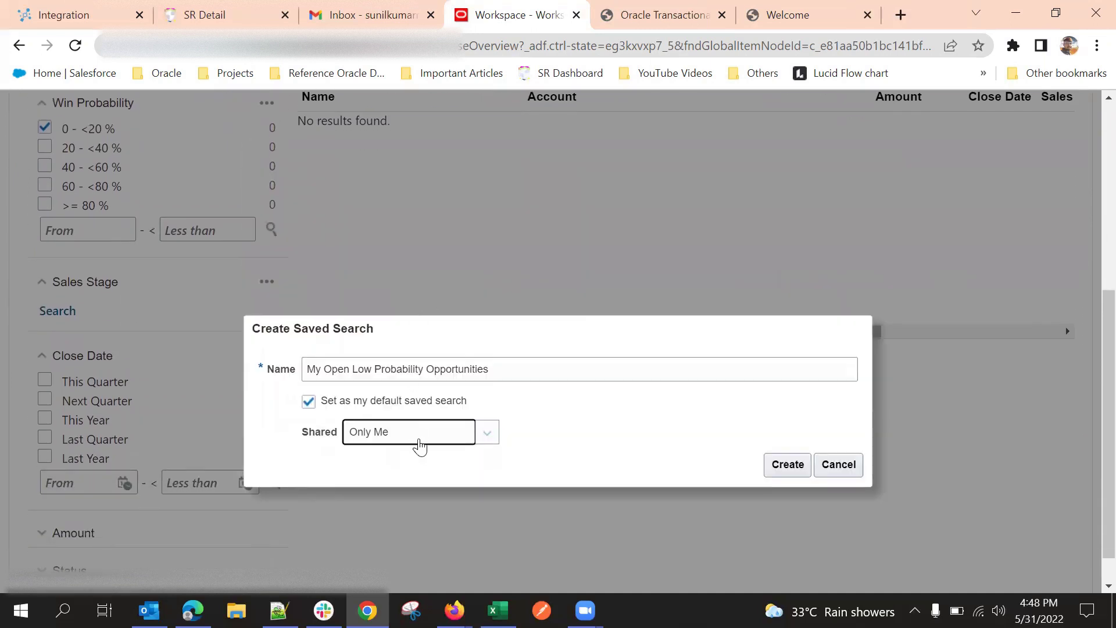
pyautogui.click(417, 430)
pyautogui.scroll(-1, 413, 445)
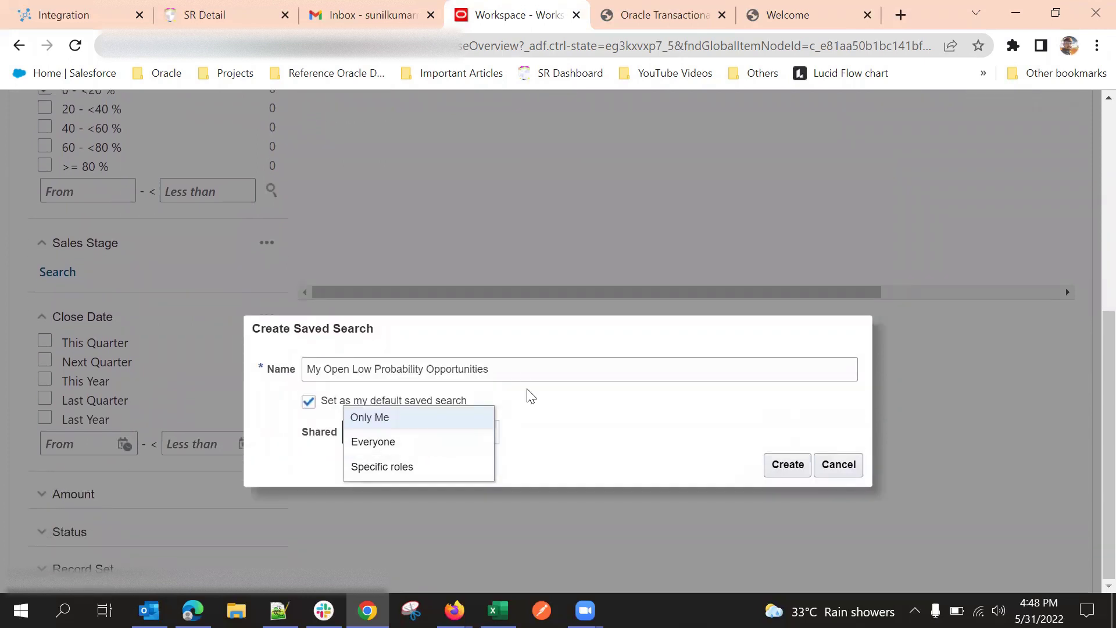
pyautogui.click(547, 419)
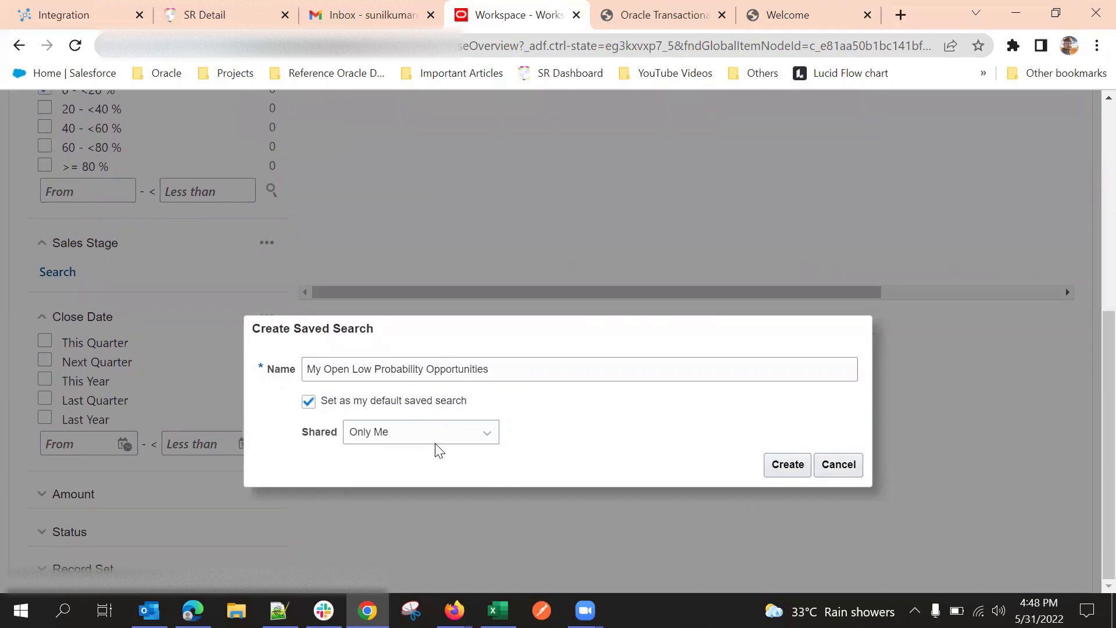
pyautogui.click(421, 433)
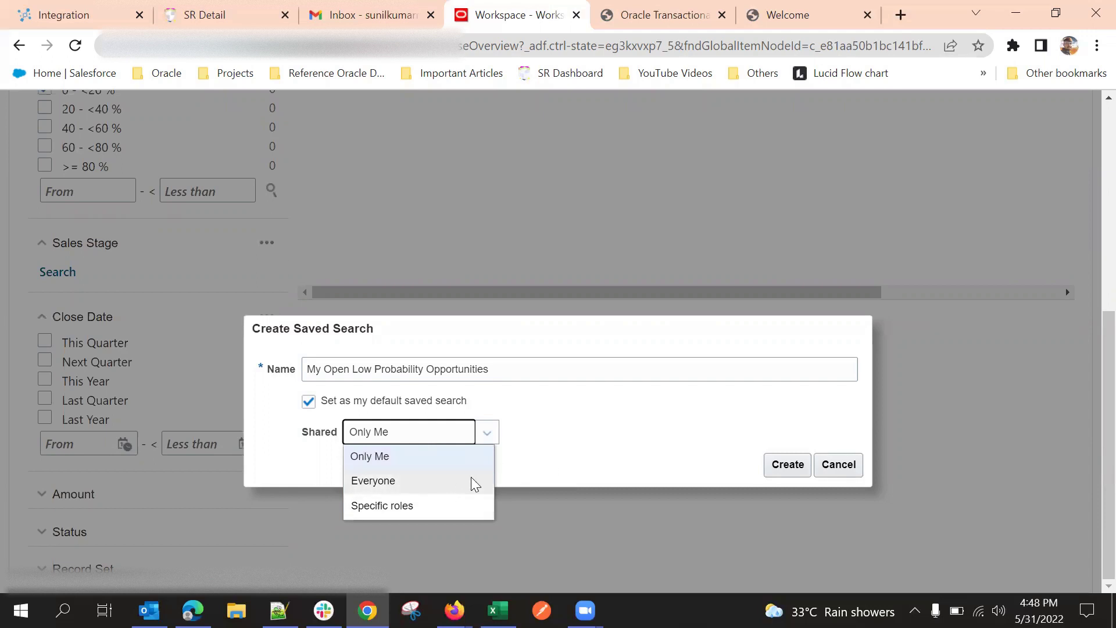
pyautogui.click(639, 426)
pyautogui.click(786, 463)
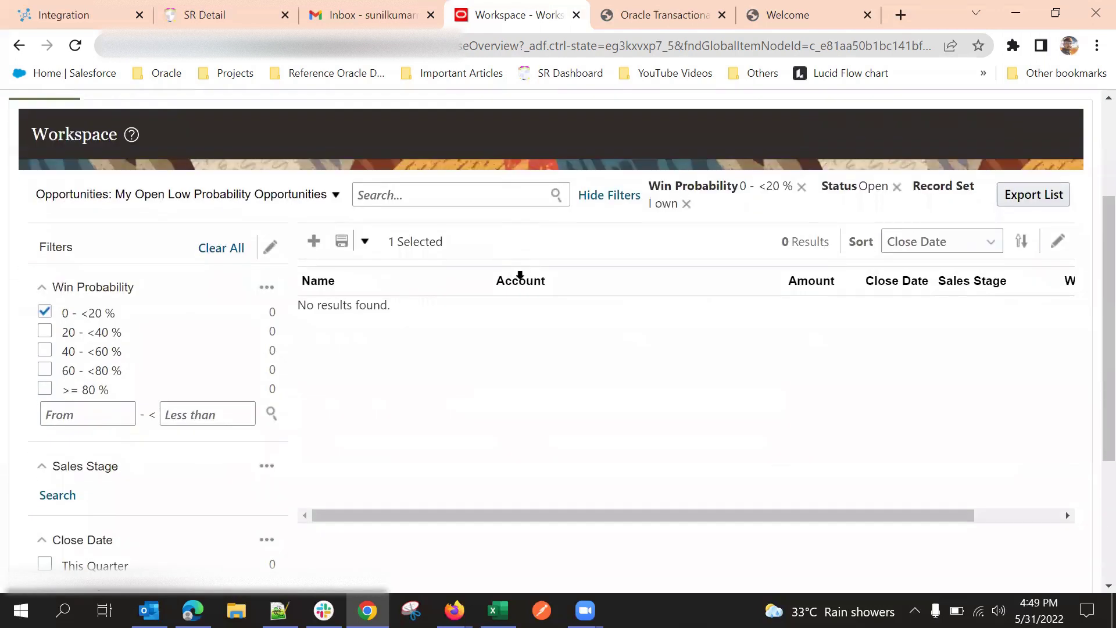
# Apply the My Open Low Probability Opportunities saved search from the saved searches for Opportunities.
pyautogui.click(285, 197)
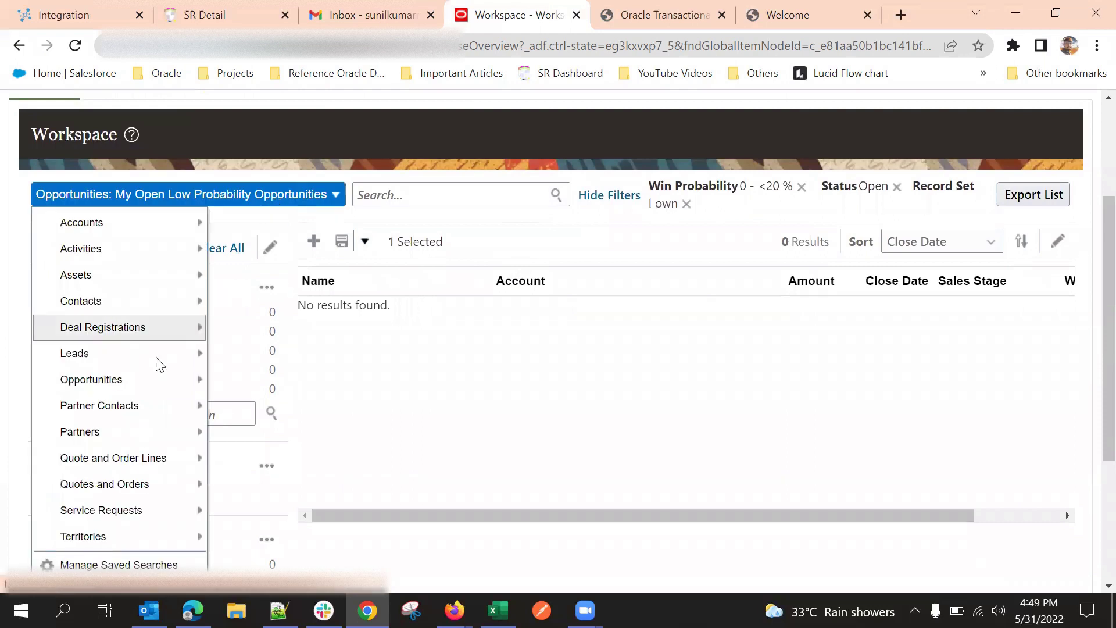
pyautogui.moveTo(135, 379)
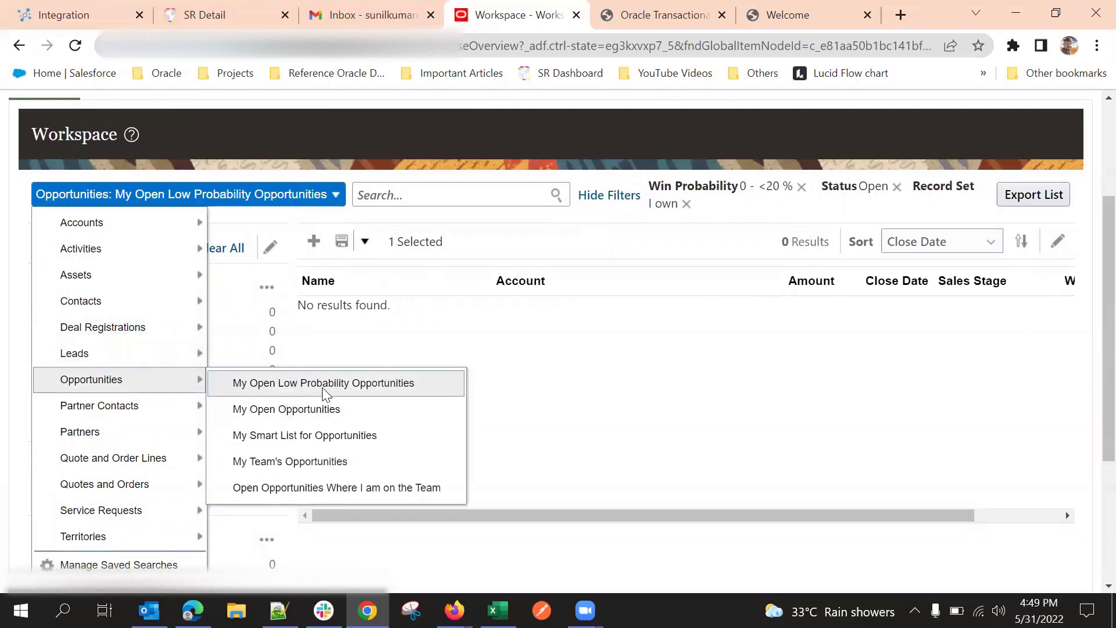
pyautogui.click(408, 385)
pyautogui.scroll(3, 357, 186)
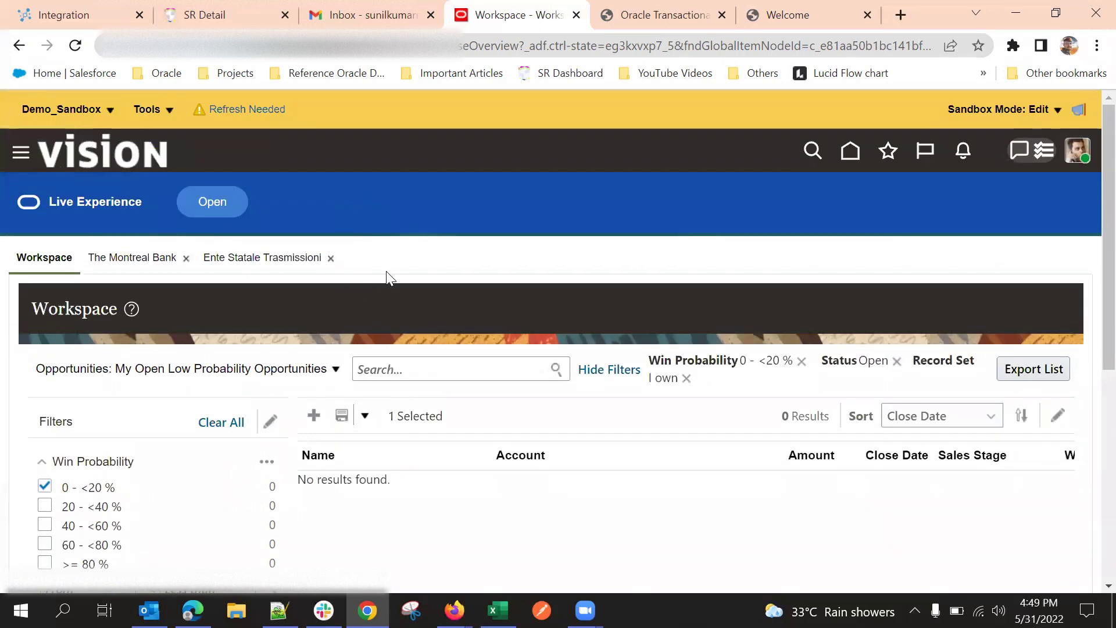
pyautogui.scroll(-3, 386, 272)
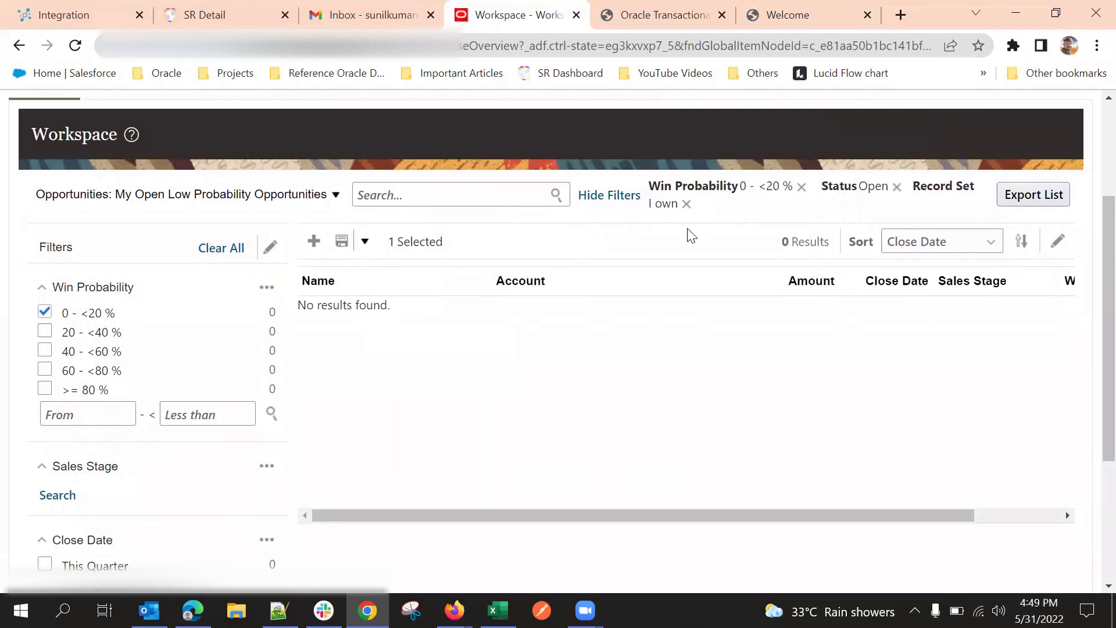
# Remove the Status and Record Set filters from the list and look through the low-probability opportunities.
pyautogui.scroll(2, 685, 248)
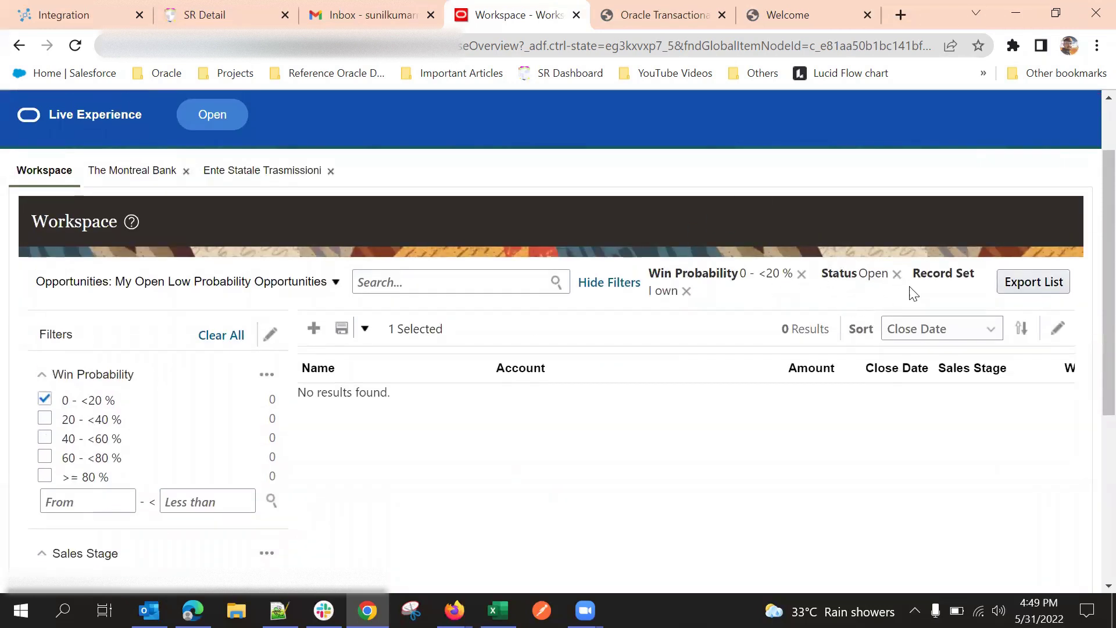
pyautogui.click(895, 275)
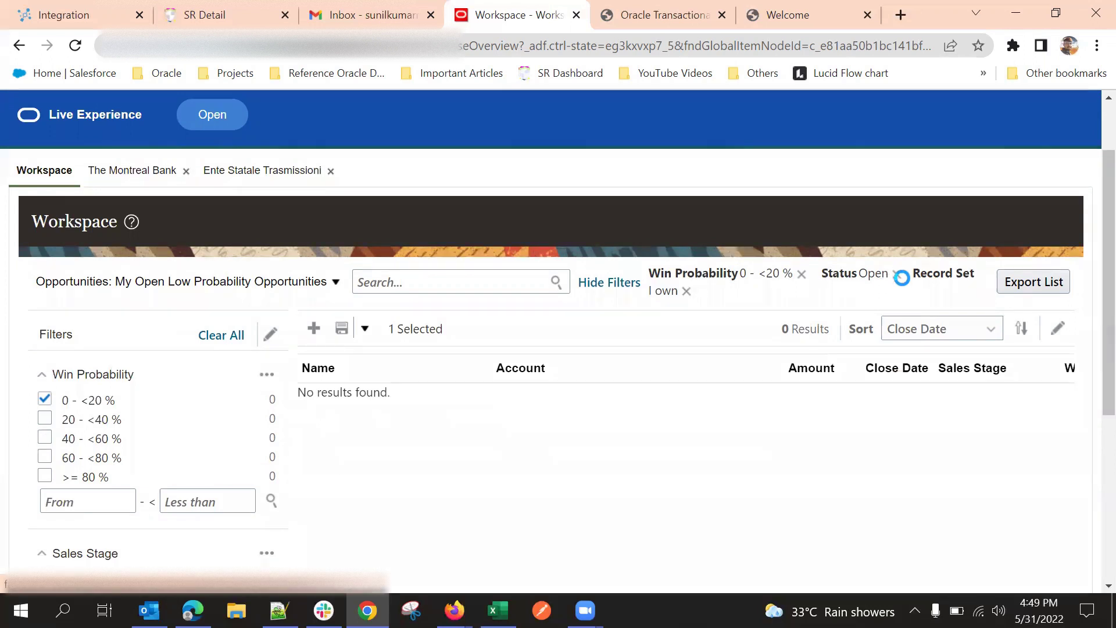
pyautogui.click(923, 279)
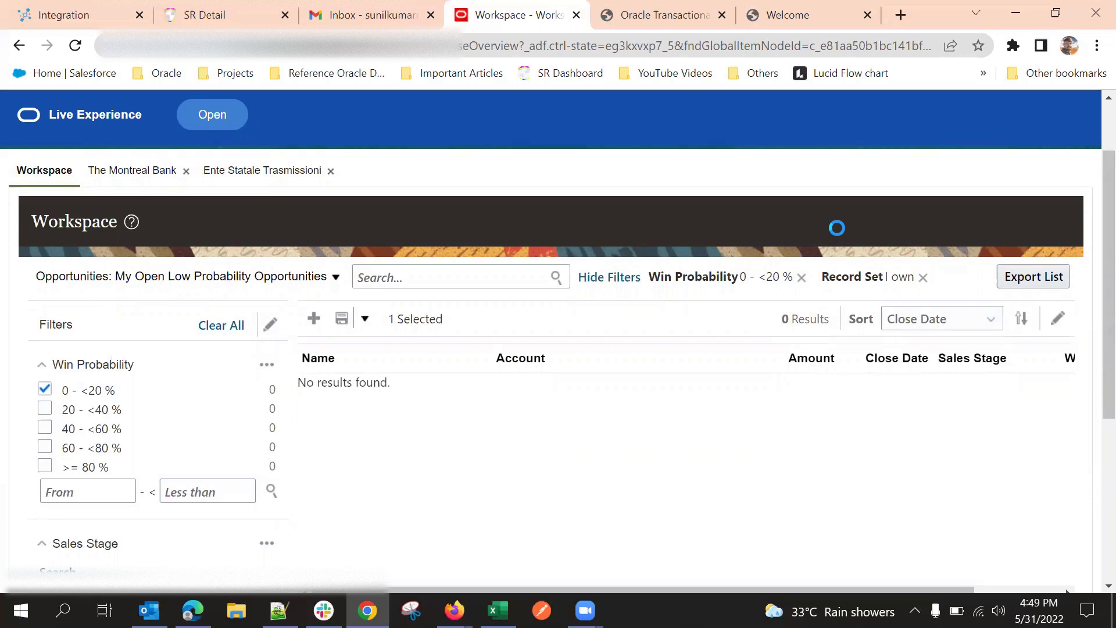
pyautogui.scroll(-1, 836, 228)
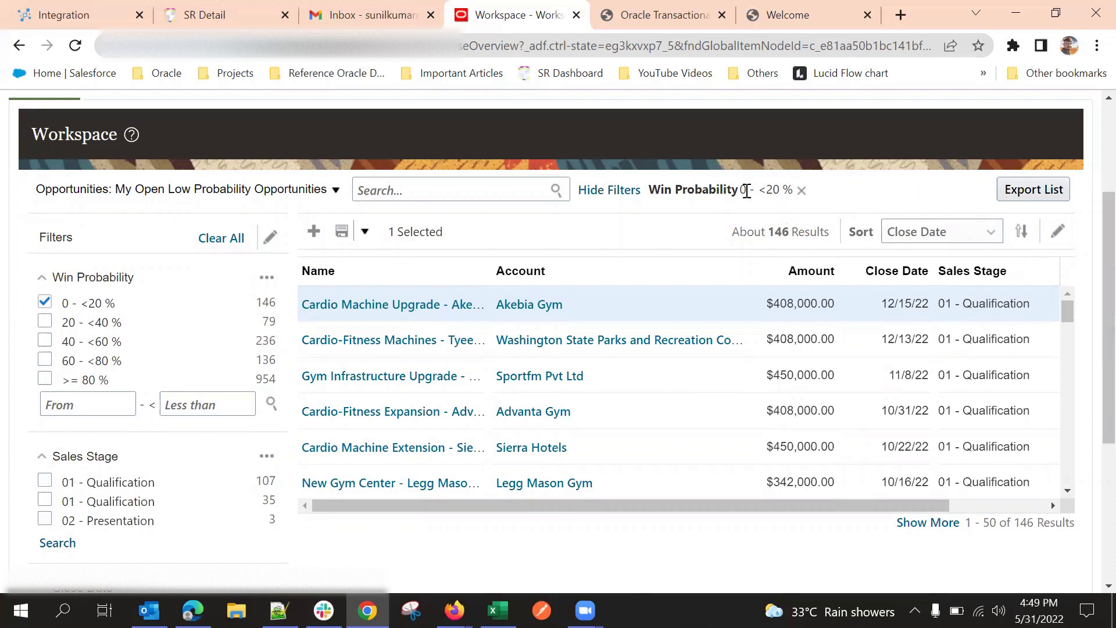
pyautogui.scroll(-3, 427, 360)
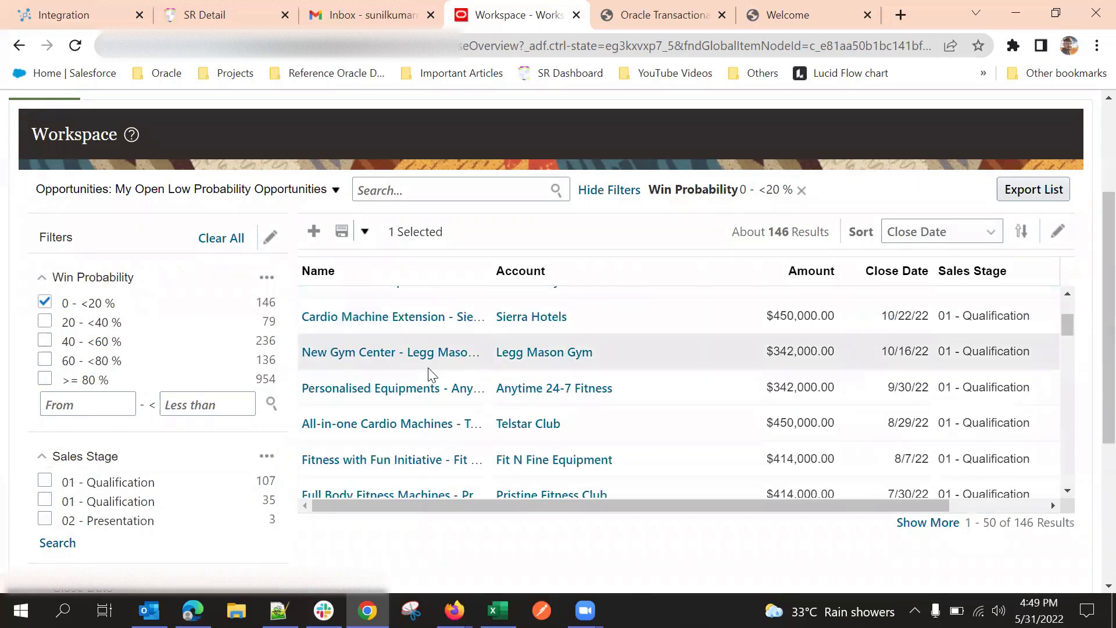
pyautogui.scroll(5, 448, 351)
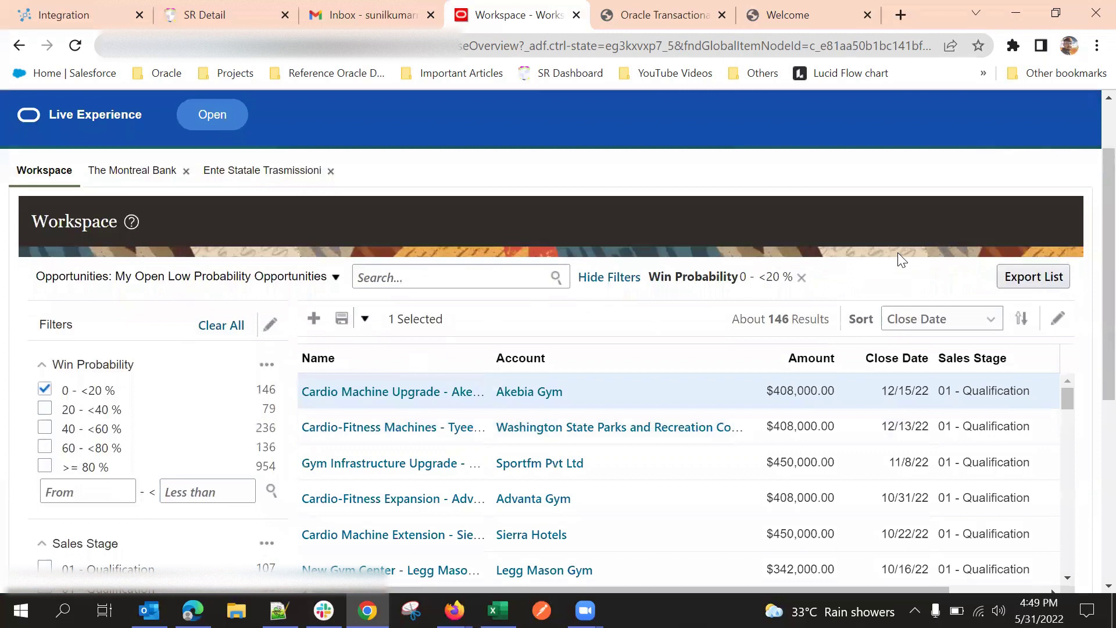
pyautogui.scroll(-1, 899, 256)
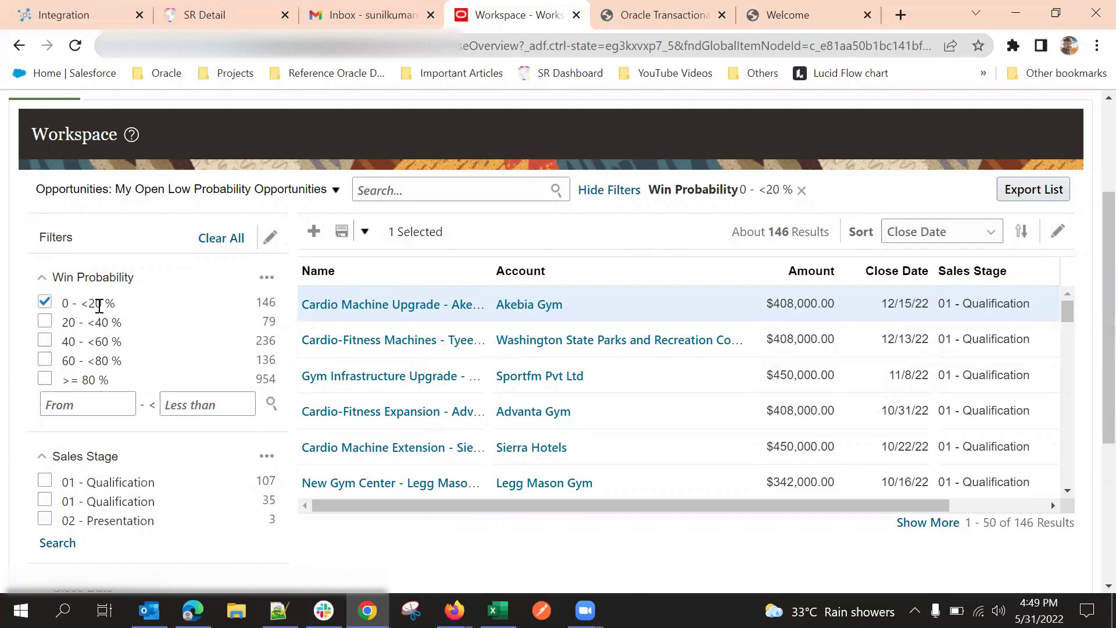
# Examine the record counts beside the Win Probability and Sales Stage filter values against the listed opportunities.
pyautogui.doubleClick(268, 300)
pyautogui.click(204, 341)
pyautogui.scroll(-3, 183, 359)
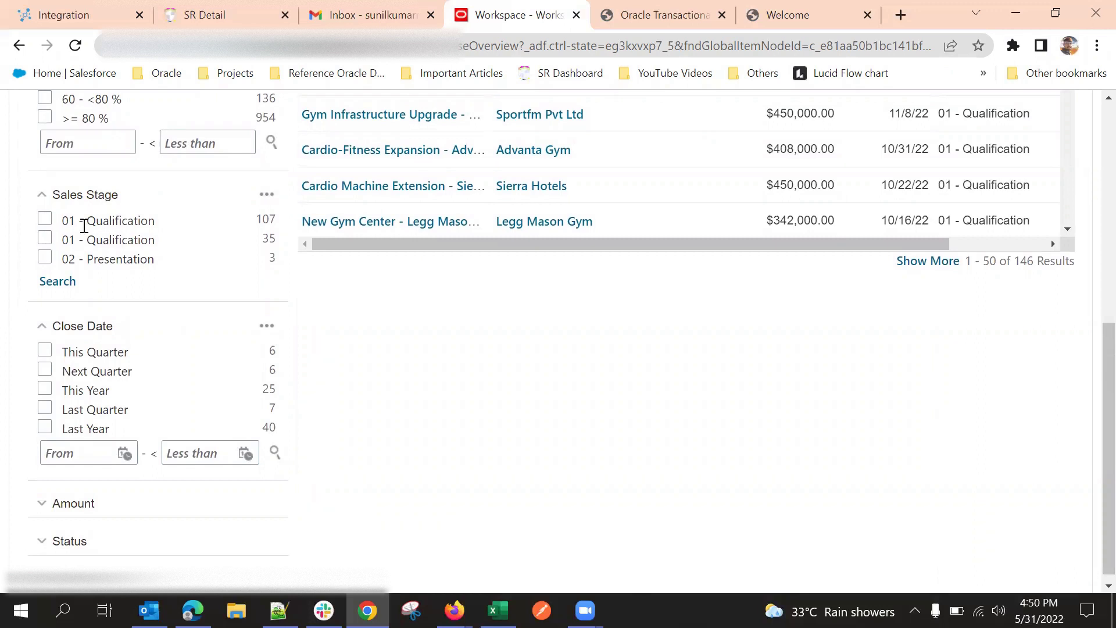
pyautogui.doubleClick(258, 216)
pyautogui.click(267, 237)
pyautogui.scroll(4, 487, 292)
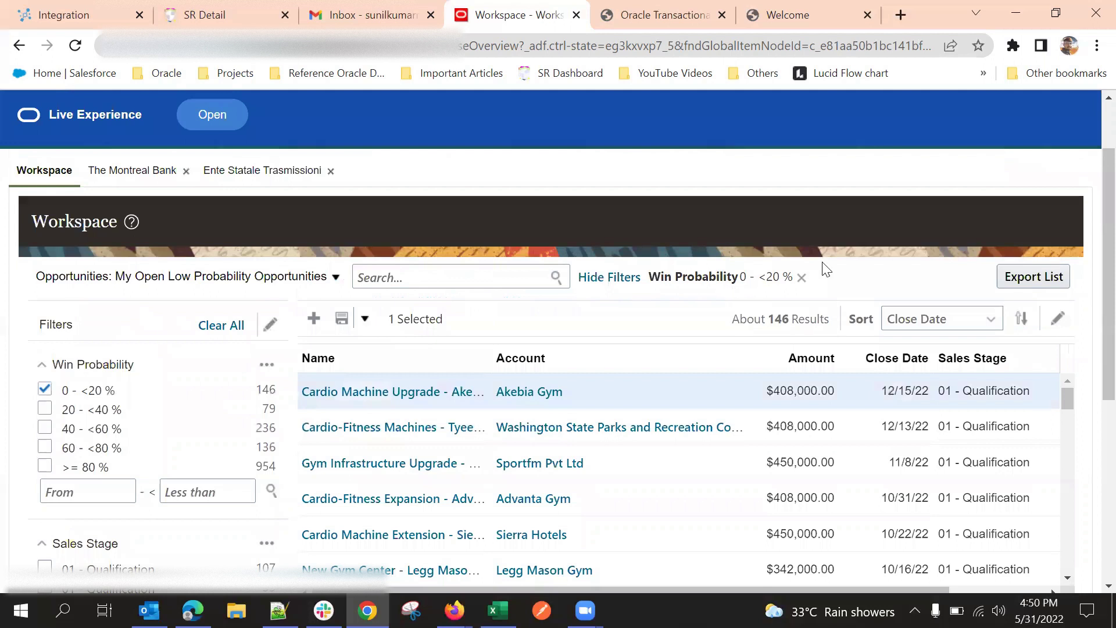
pyautogui.scroll(-6, 359, 306)
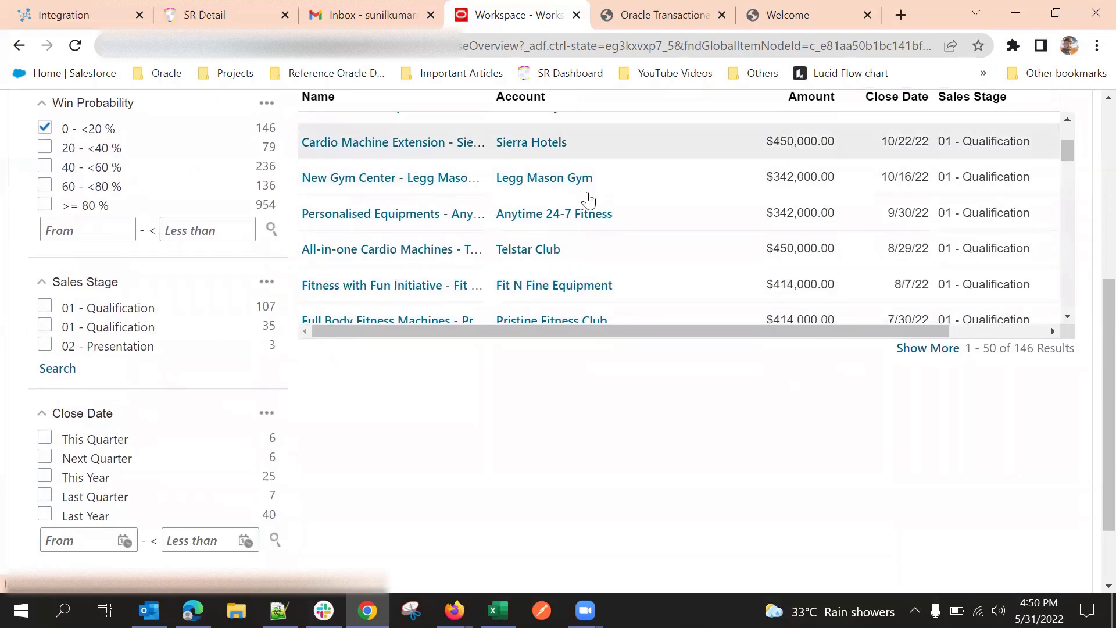
pyautogui.scroll(5, 572, 169)
pyautogui.scroll(-6, 281, 328)
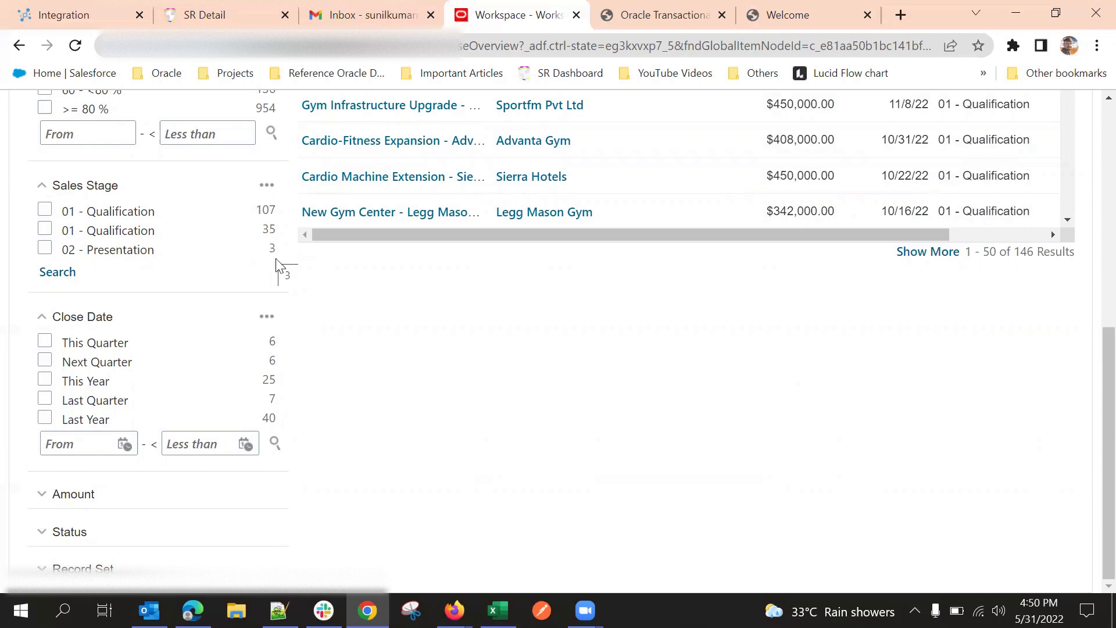
# Restrict Sales Stage to 02 - Presentation and check the win probability of the listed opportunities.
pyautogui.scroll(3, 271, 285)
pyautogui.scroll(-3, 230, 302)
pyautogui.click(45, 249)
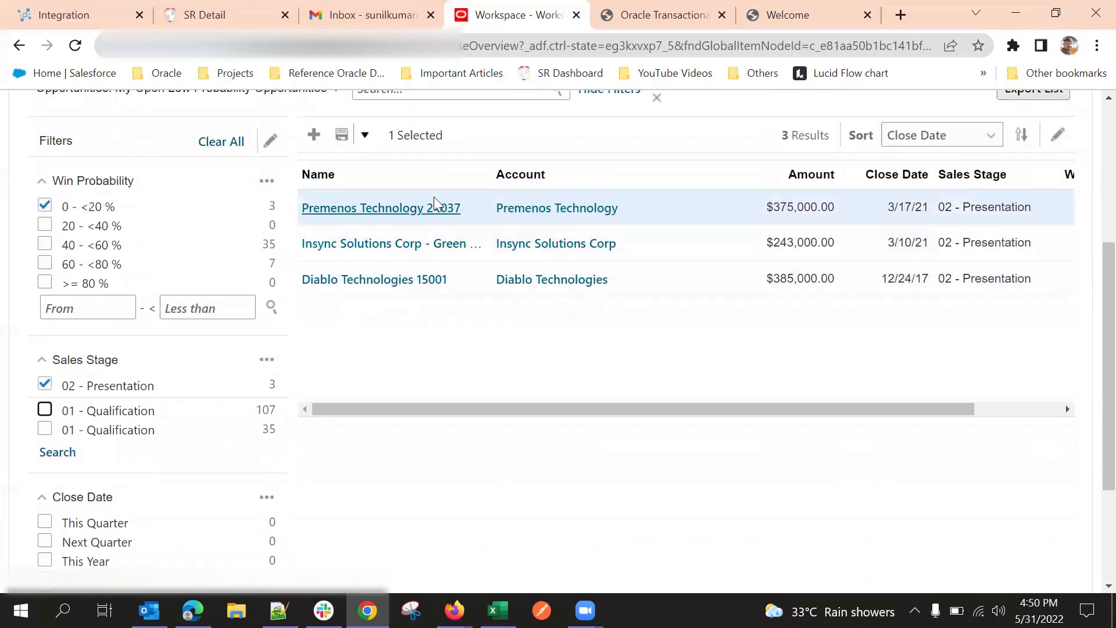
pyautogui.scroll(2, 597, 464)
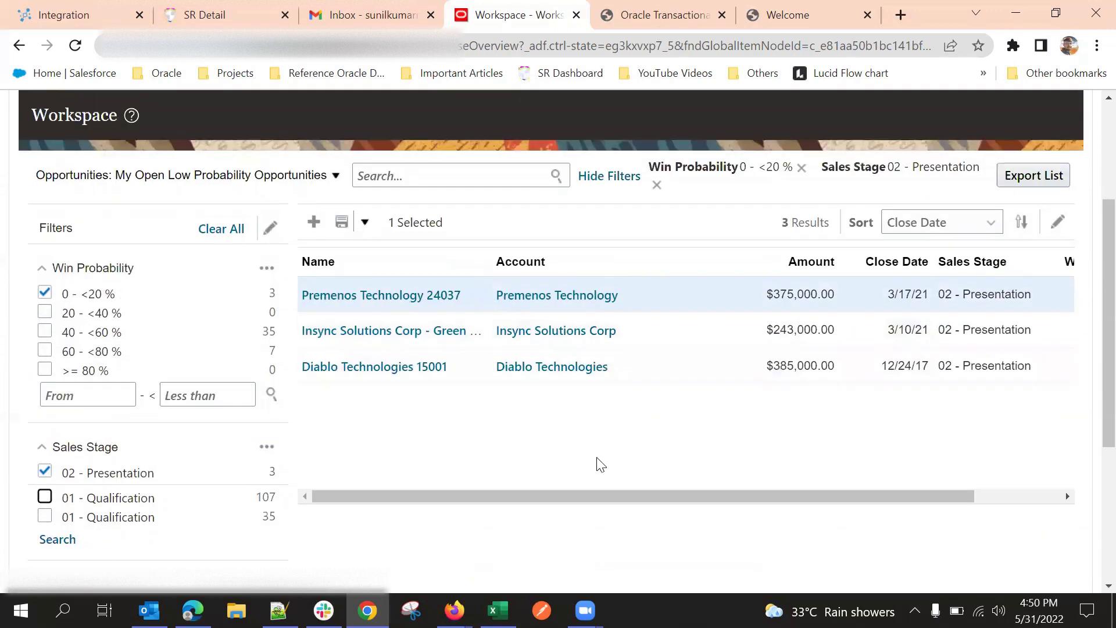
pyautogui.scroll(-3, 597, 433)
pyautogui.moveTo(545, 319); pyautogui.dragTo(879, 339)
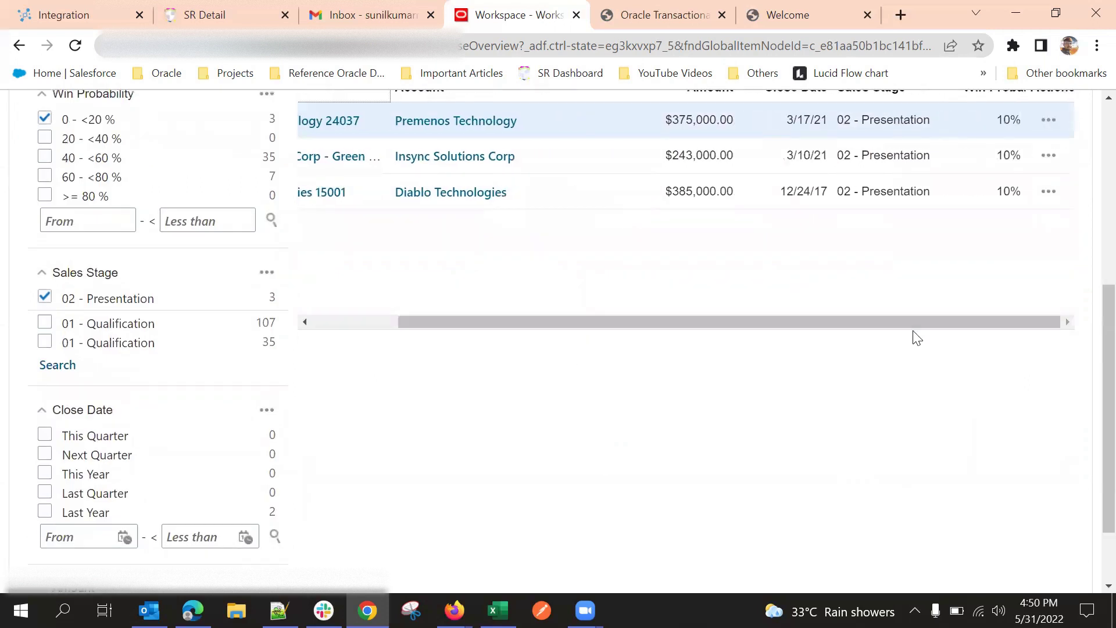
pyautogui.scroll(3, 914, 328)
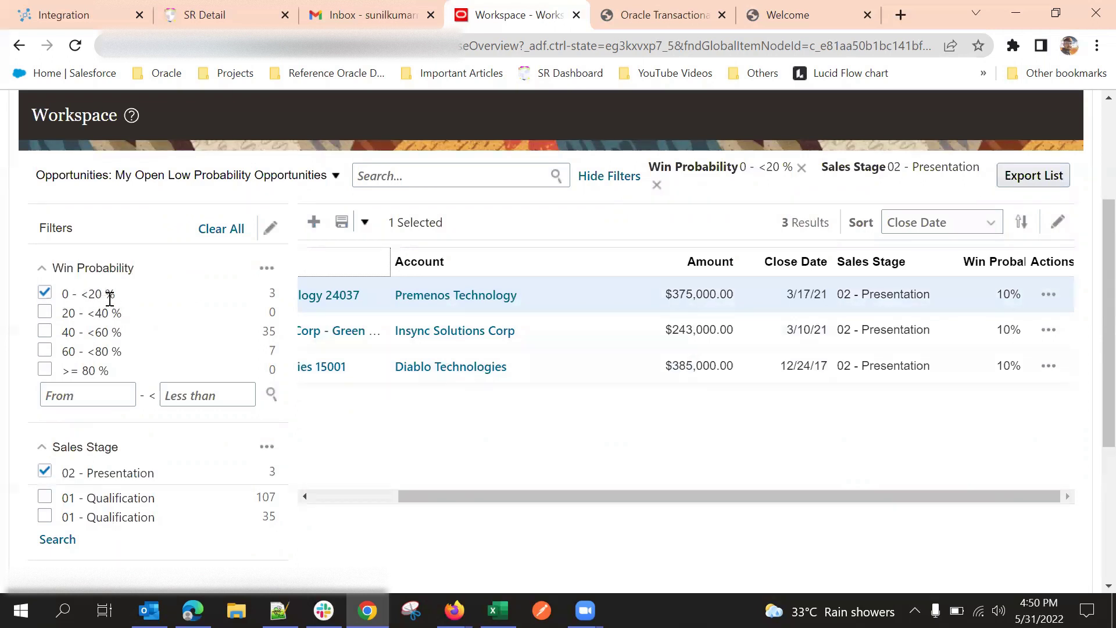
pyautogui.scroll(-3, 210, 311)
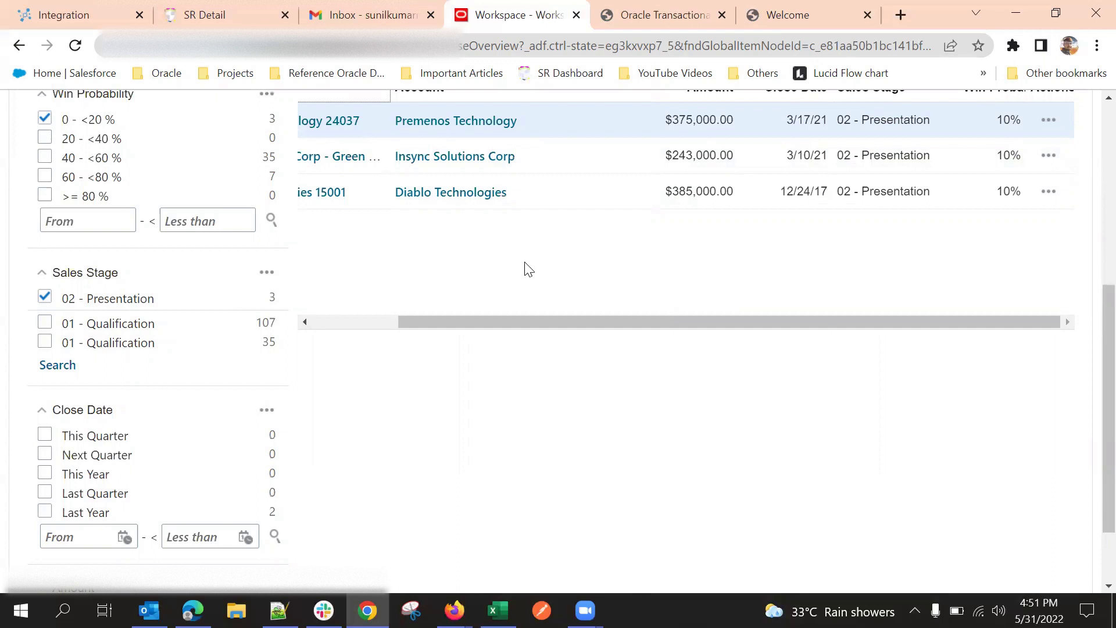
# Open the Premenos Technology account from the filtered list and cancel back to the Workspace without saving.
pyautogui.scroll(3, 590, 296)
pyautogui.click(477, 296)
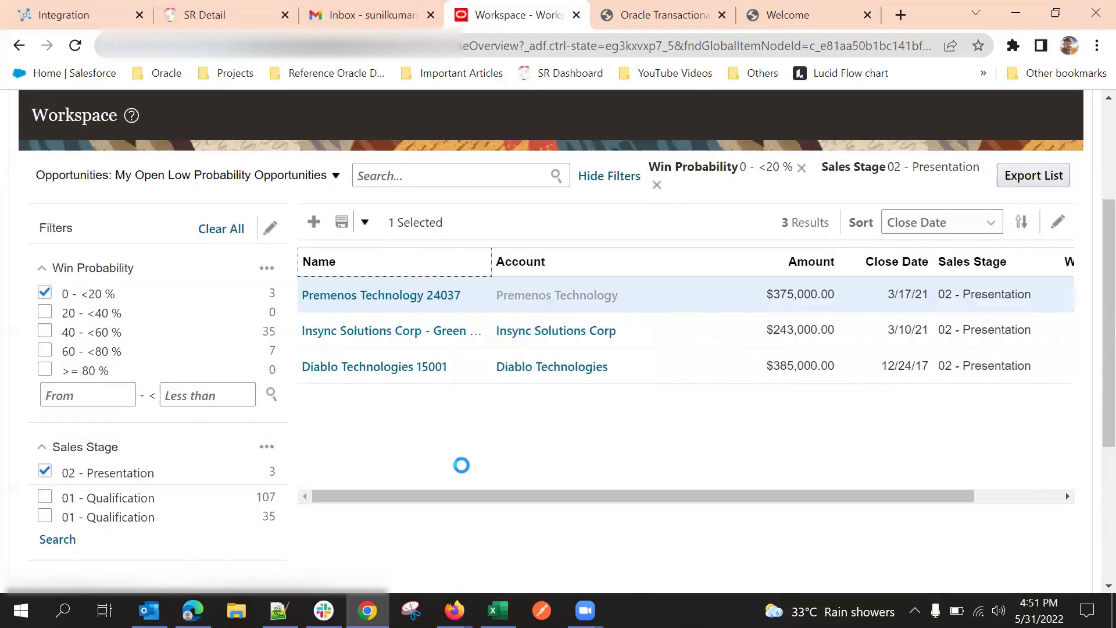
pyautogui.scroll(-2, 975, 312)
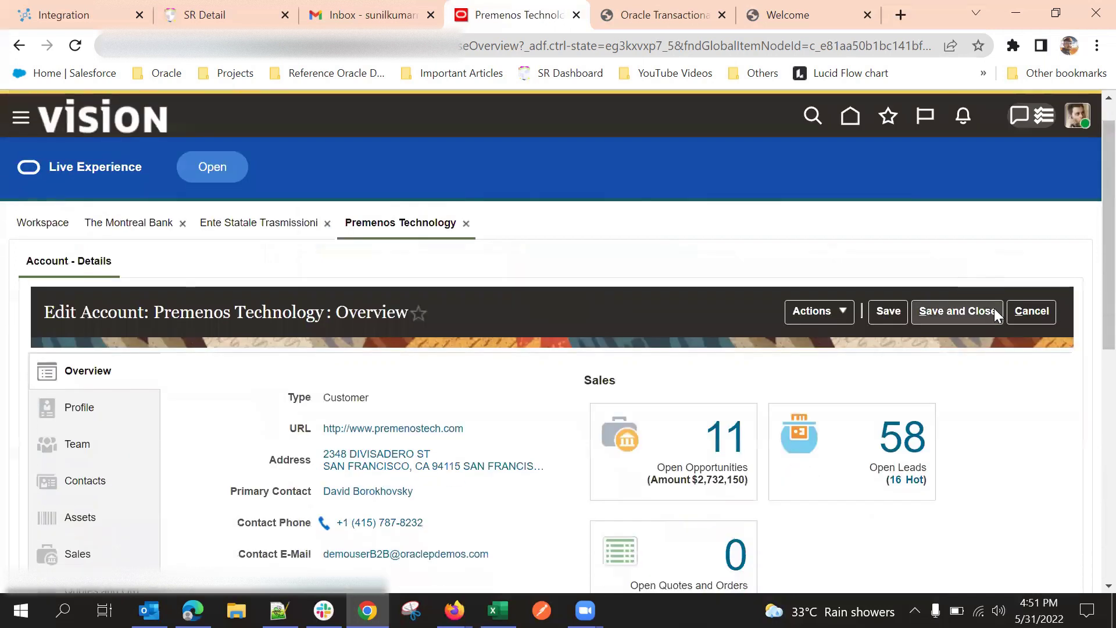
pyautogui.click(1031, 259)
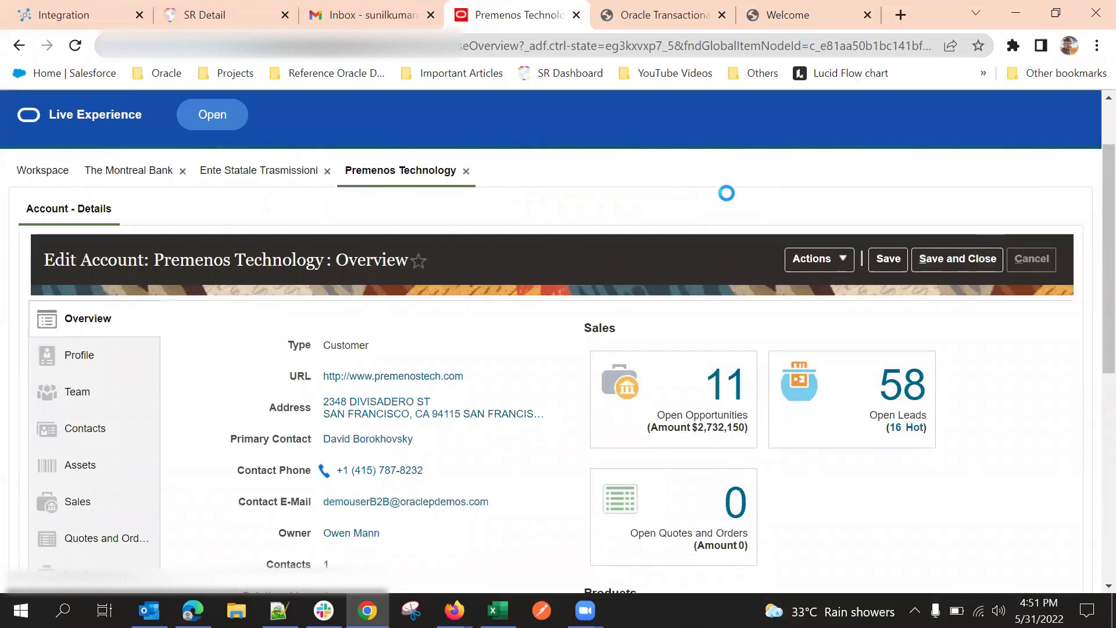
# Review the Close Date filter ranges and expand the Amount and Status filters to examine their options.
pyautogui.scroll(-5, 889, 315)
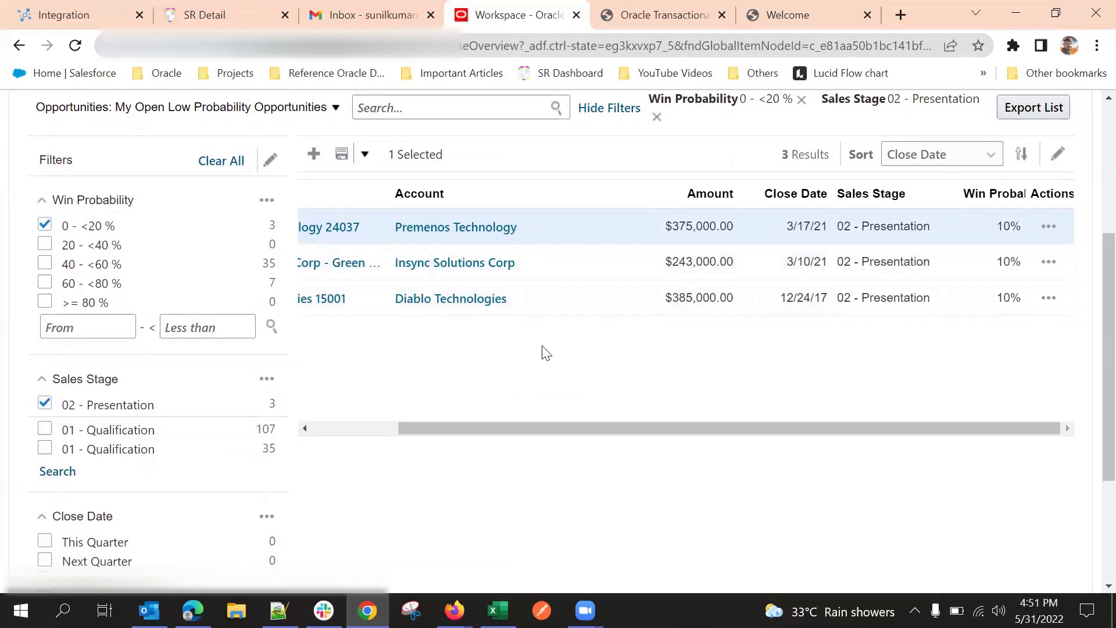
pyautogui.scroll(-3, 225, 390)
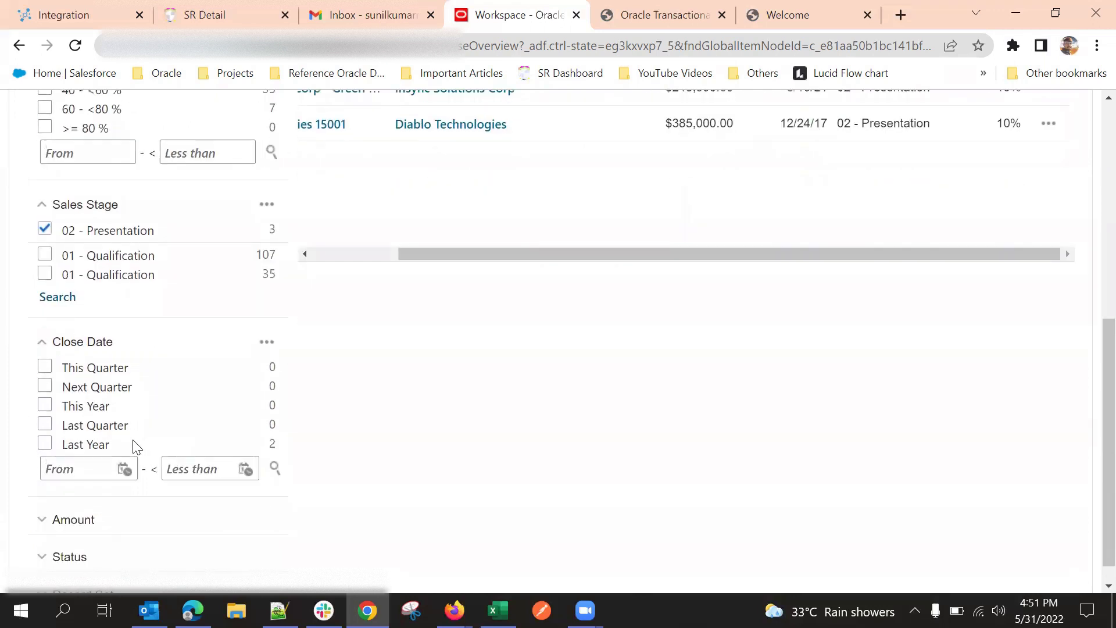
pyautogui.scroll(-1, 182, 369)
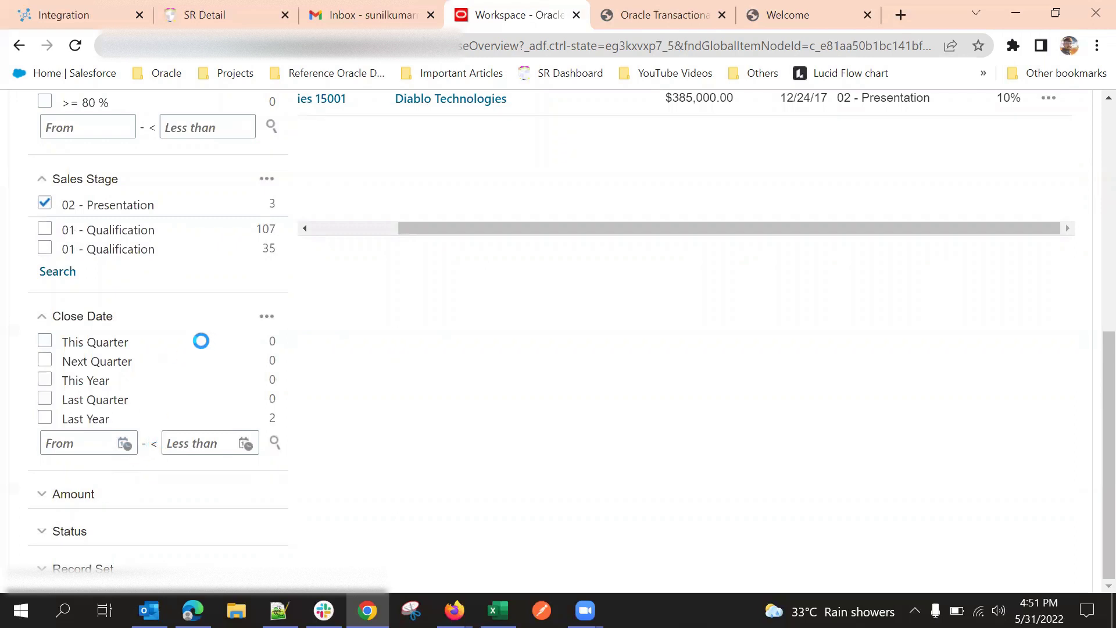
pyautogui.scroll(-1, 92, 469)
pyautogui.scroll(-1, 155, 411)
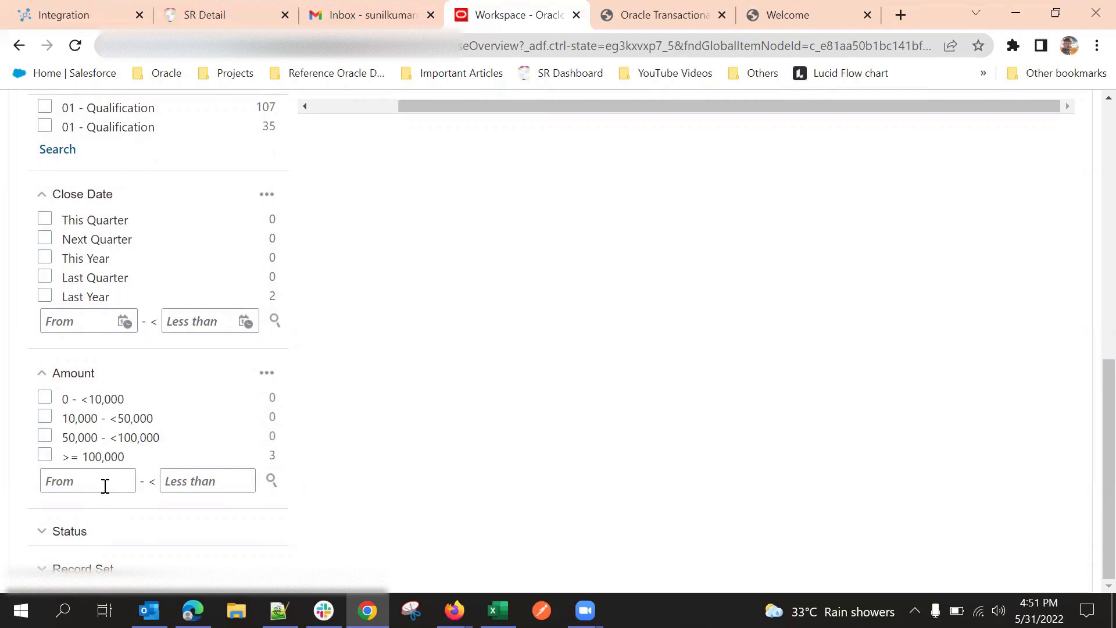
pyautogui.click(55, 533)
pyautogui.scroll(-5, 180, 289)
pyautogui.scroll(6, 163, 267)
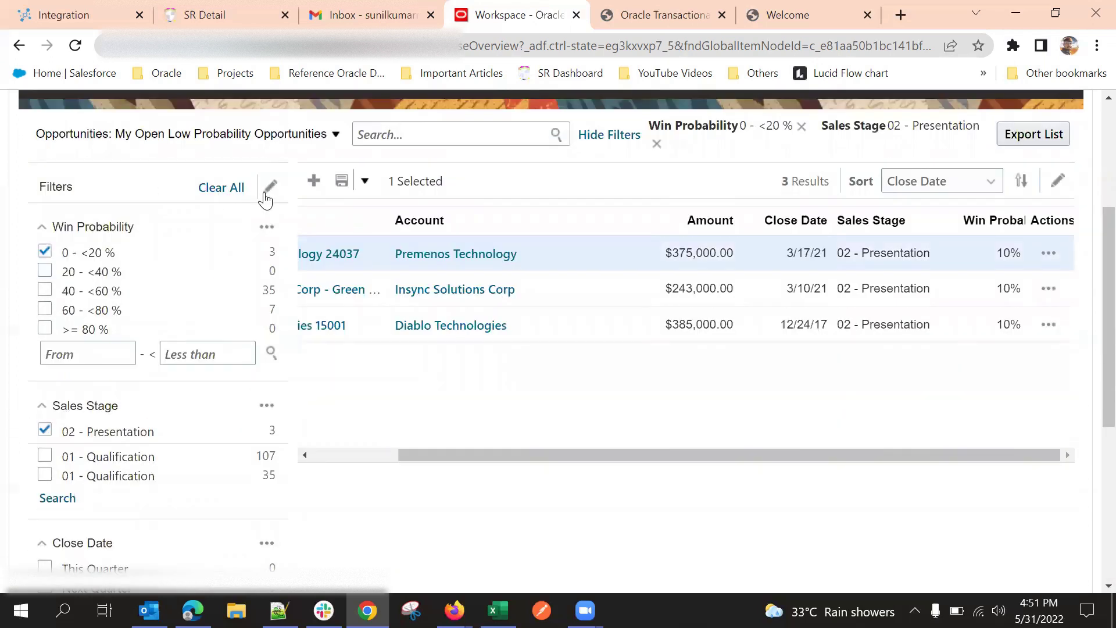
# Open the filters for editing and add Approval Status to the selected filters.
pyautogui.click(270, 186)
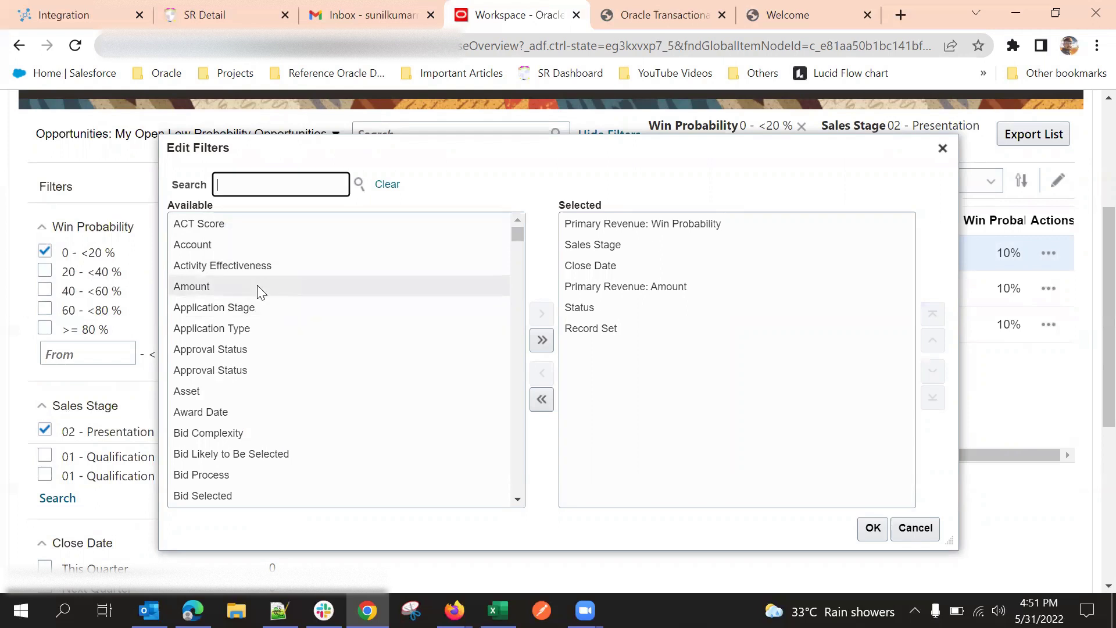
pyautogui.scroll(-3, 257, 286)
pyautogui.scroll(1, 259, 301)
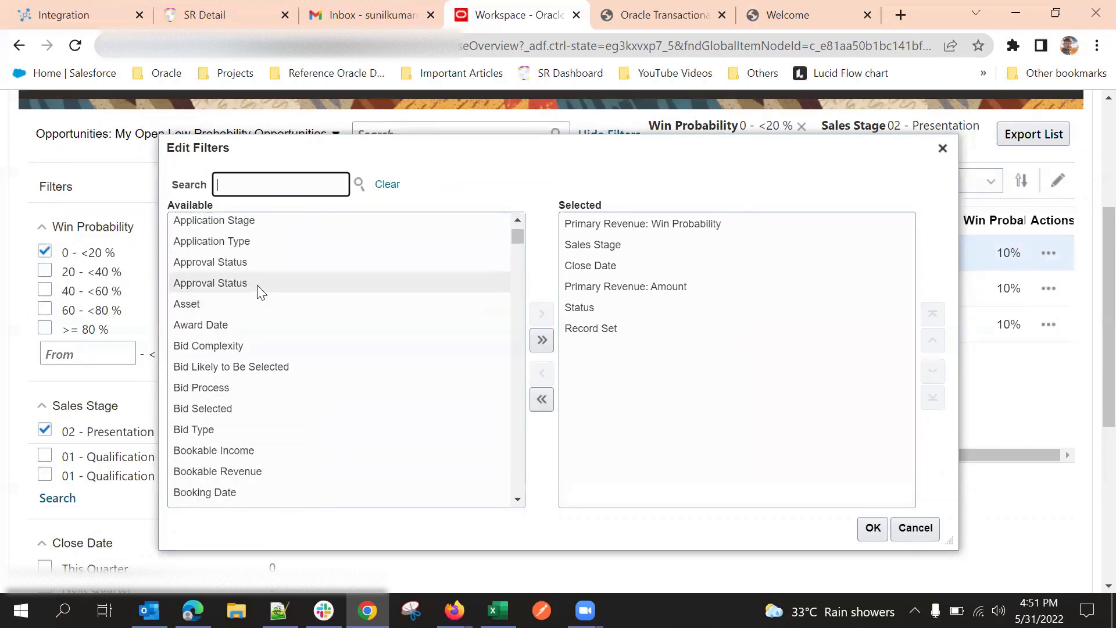
pyautogui.doubleClick(259, 287)
pyautogui.scroll(-5, 805, 333)
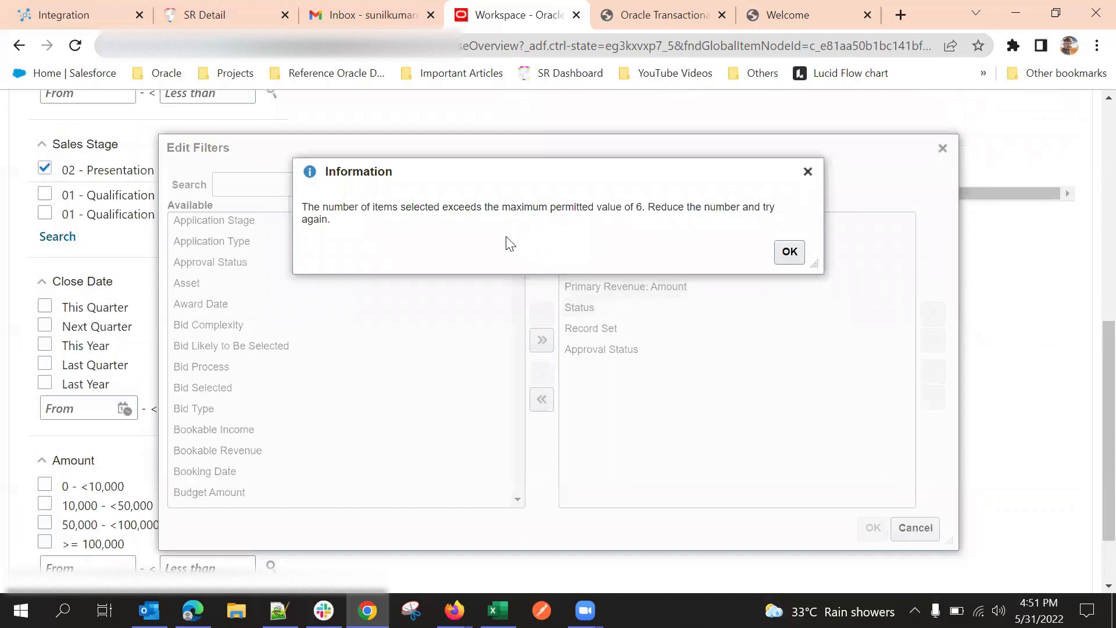
# Read the information message about the limit on selected filters and dismiss it.
pyautogui.tripleClick(545, 207)
pyautogui.click(554, 243)
pyautogui.moveTo(641, 207); pyautogui.dragTo(543, 209)
pyautogui.doubleClick(523, 207)
pyautogui.rightClick(512, 210)
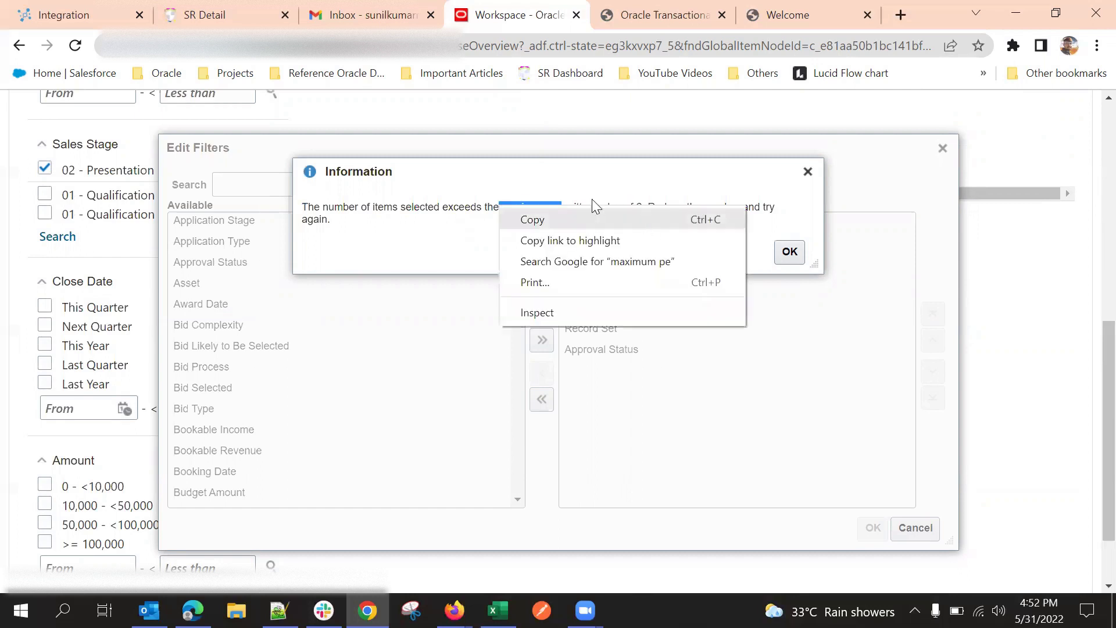
pyautogui.click(666, 231)
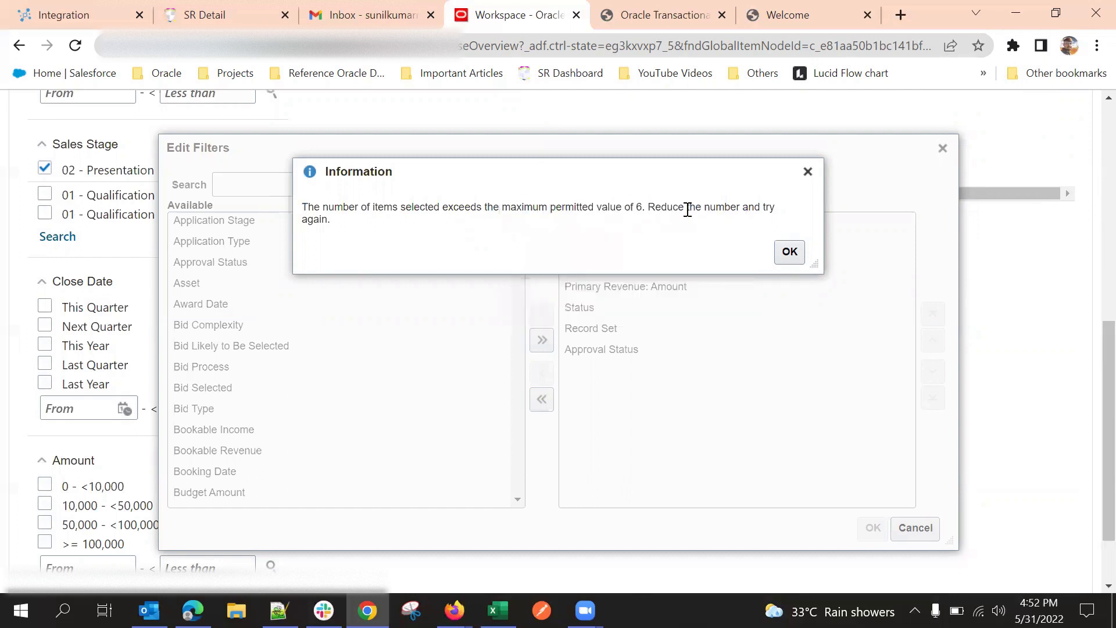
pyautogui.click(797, 256)
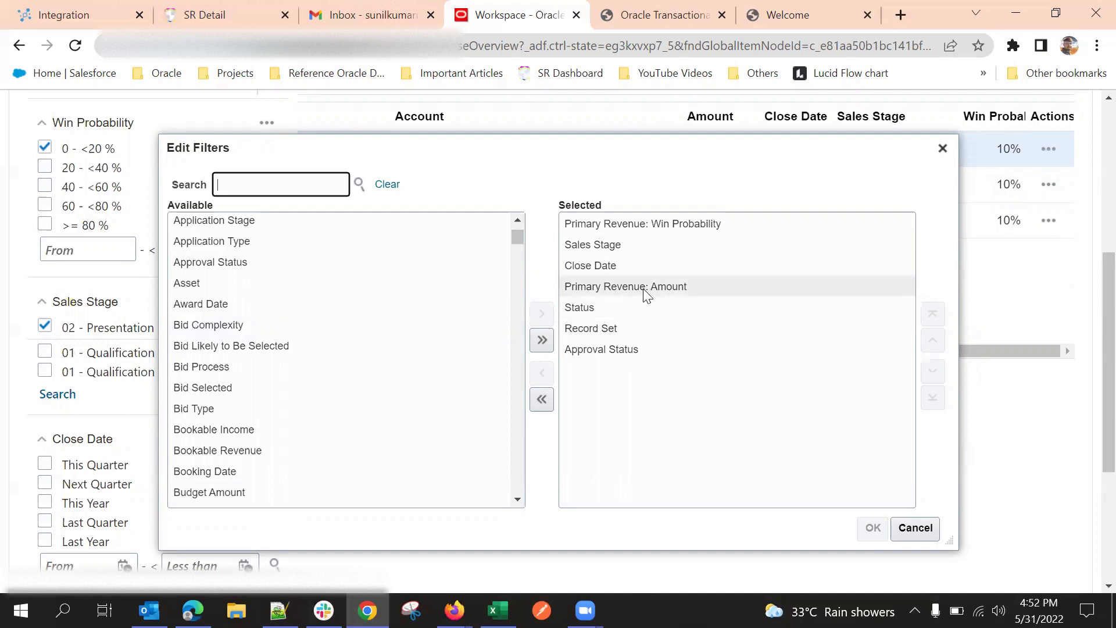
# Remove Status from the selected filters, apply the change and check the updated set of filters.
pyautogui.click(623, 313)
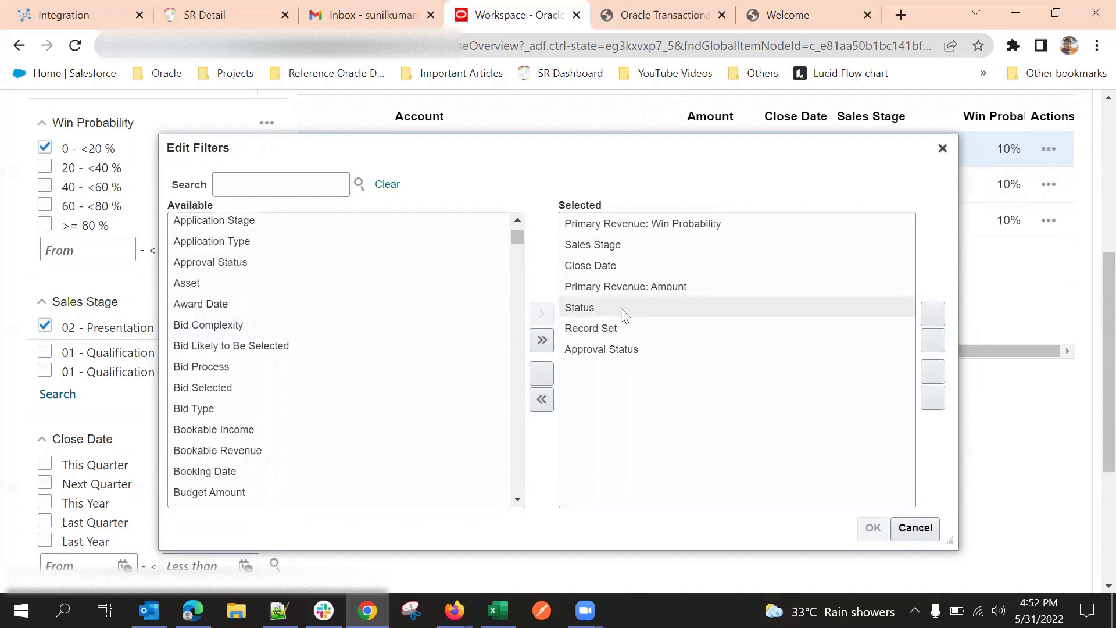
pyautogui.doubleClick(623, 313)
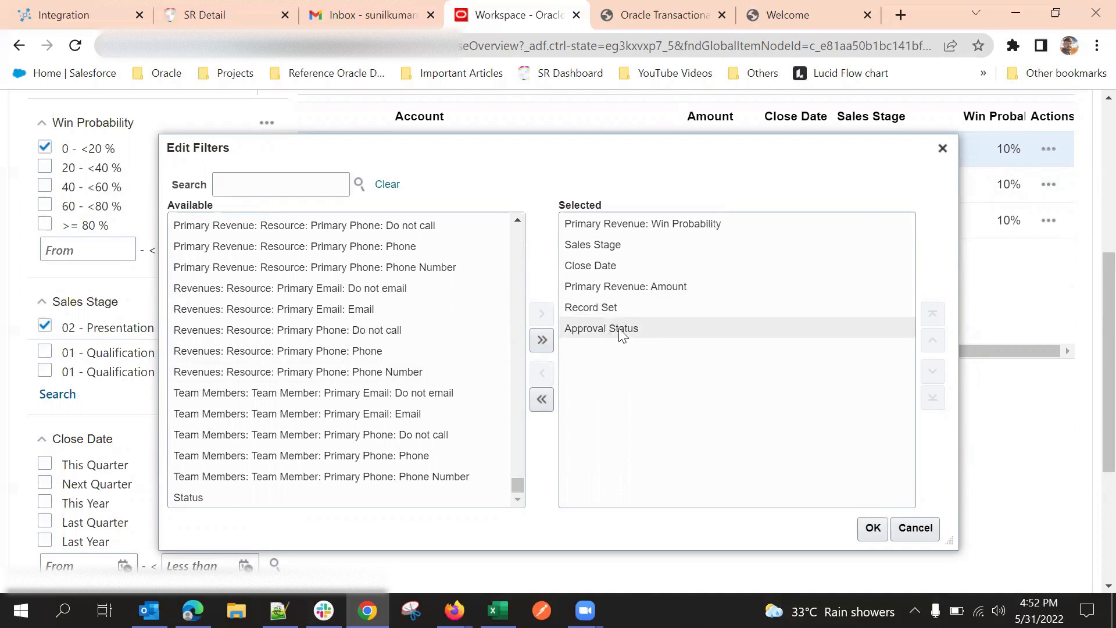
pyautogui.moveTo(656, 156); pyautogui.dragTo(667, 100)
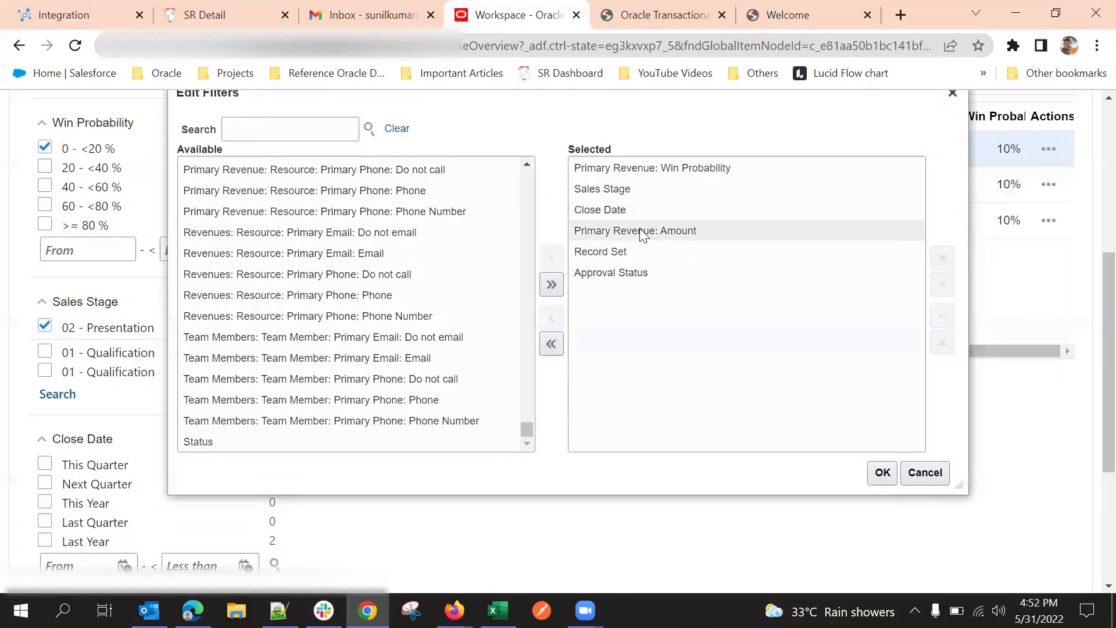
pyautogui.click(880, 472)
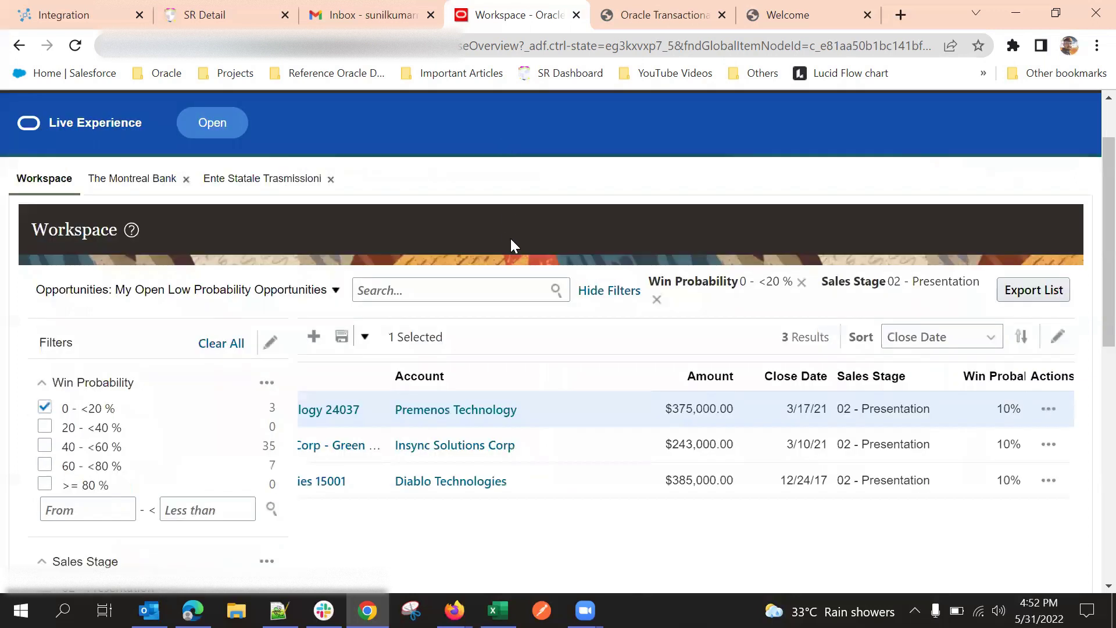
pyautogui.scroll(-1, 527, 218)
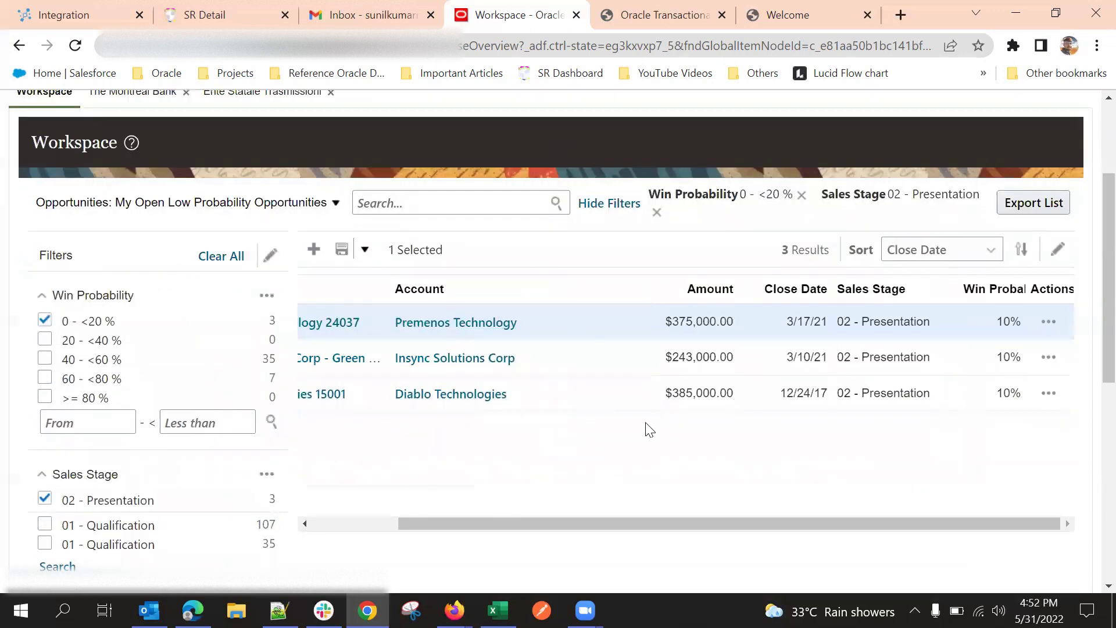
pyautogui.scroll(-1, 339, 394)
pyautogui.scroll(-2, 231, 417)
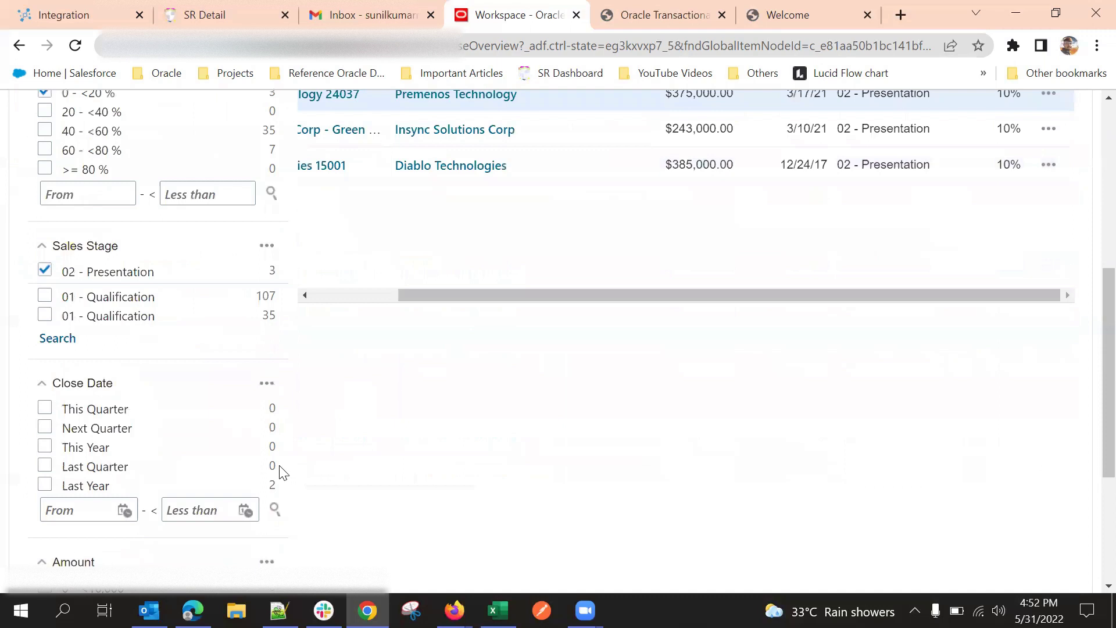
pyautogui.scroll(3, 500, 499)
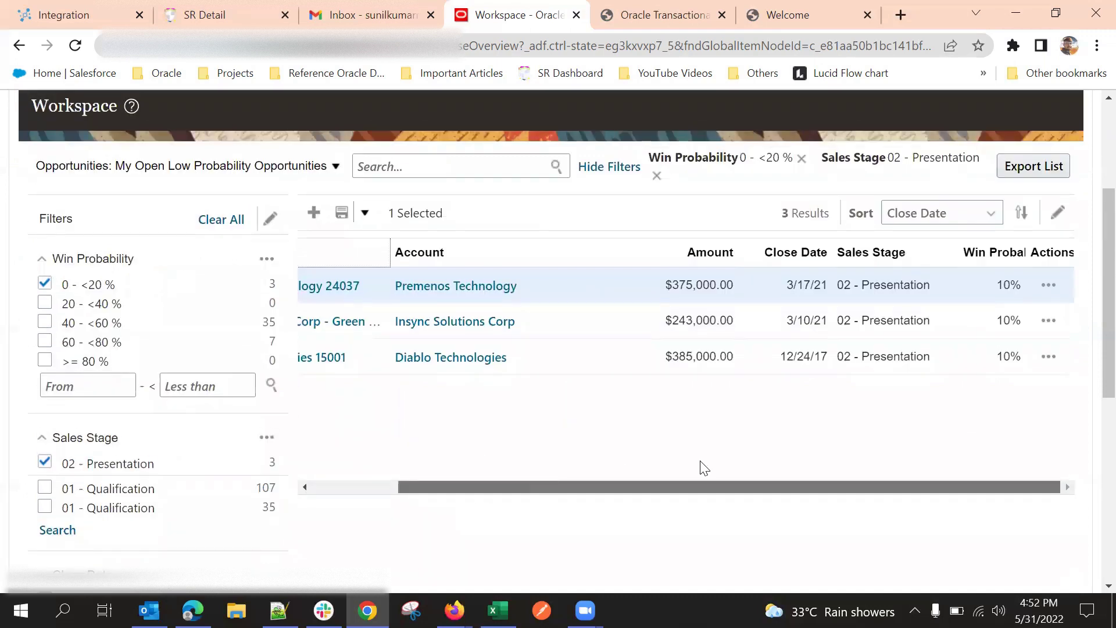
pyautogui.scroll(3, 756, 378)
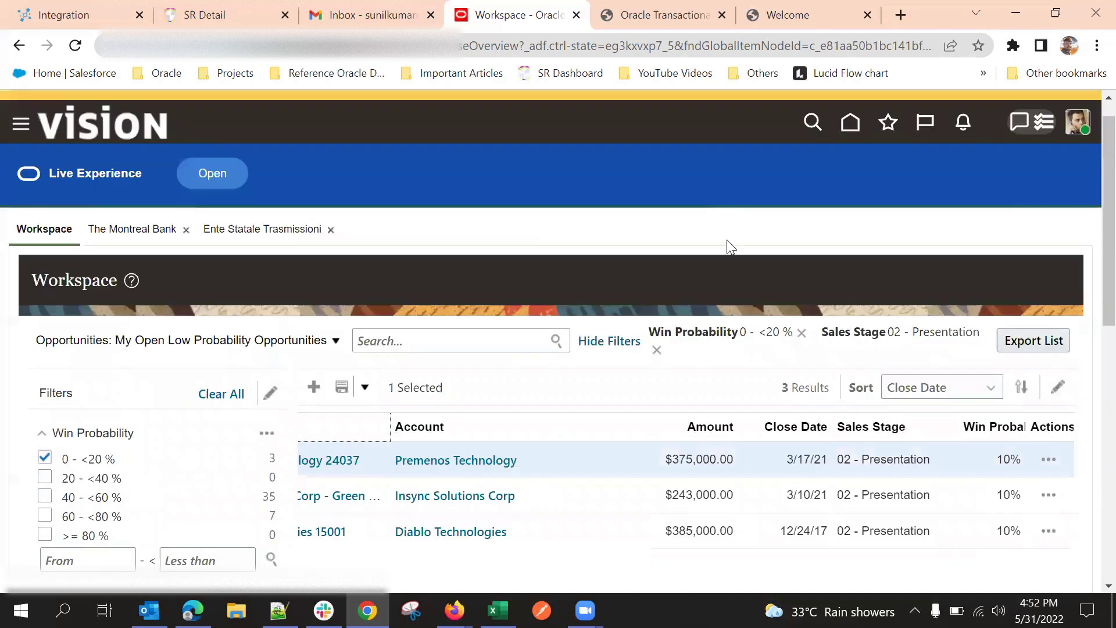
# Examine the applied Win Probability and Sales Stage criteria and the number of results for the opportunity list.
pyautogui.scroll(-3, 729, 244)
pyautogui.moveTo(787, 209); pyautogui.dragTo(832, 218)
pyautogui.doubleClick(783, 215)
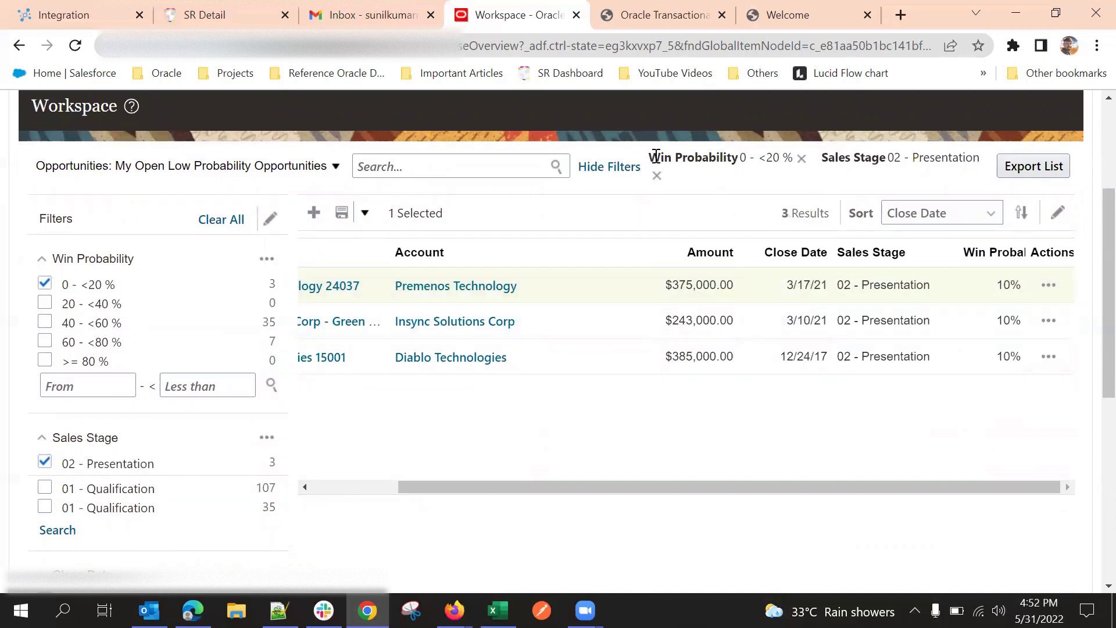
pyautogui.moveTo(653, 157); pyautogui.dragTo(681, 186)
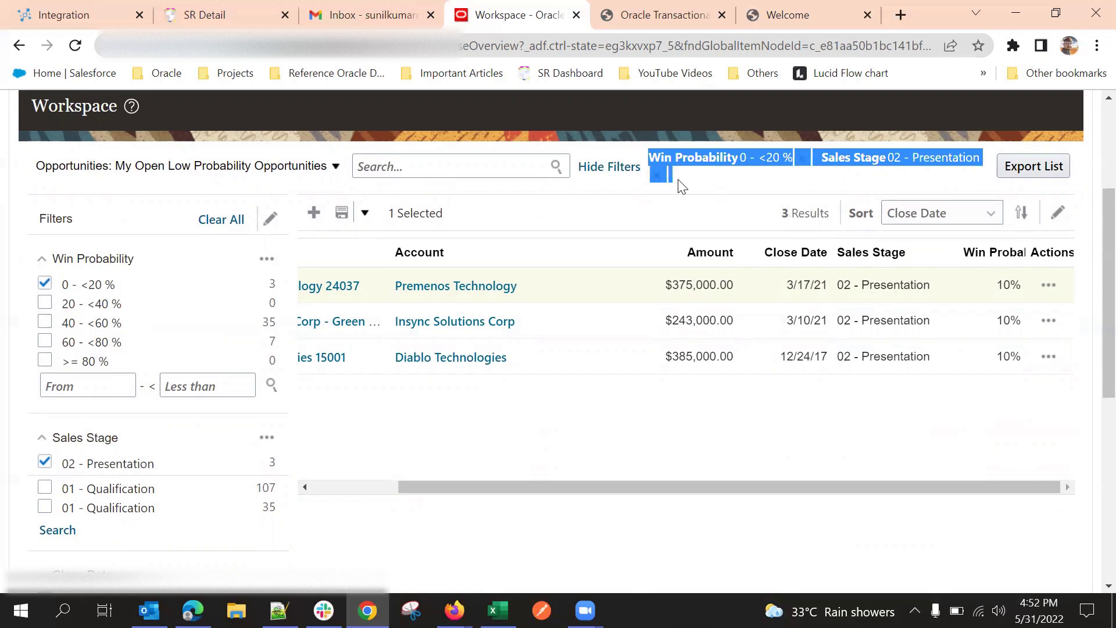
pyautogui.click(698, 214)
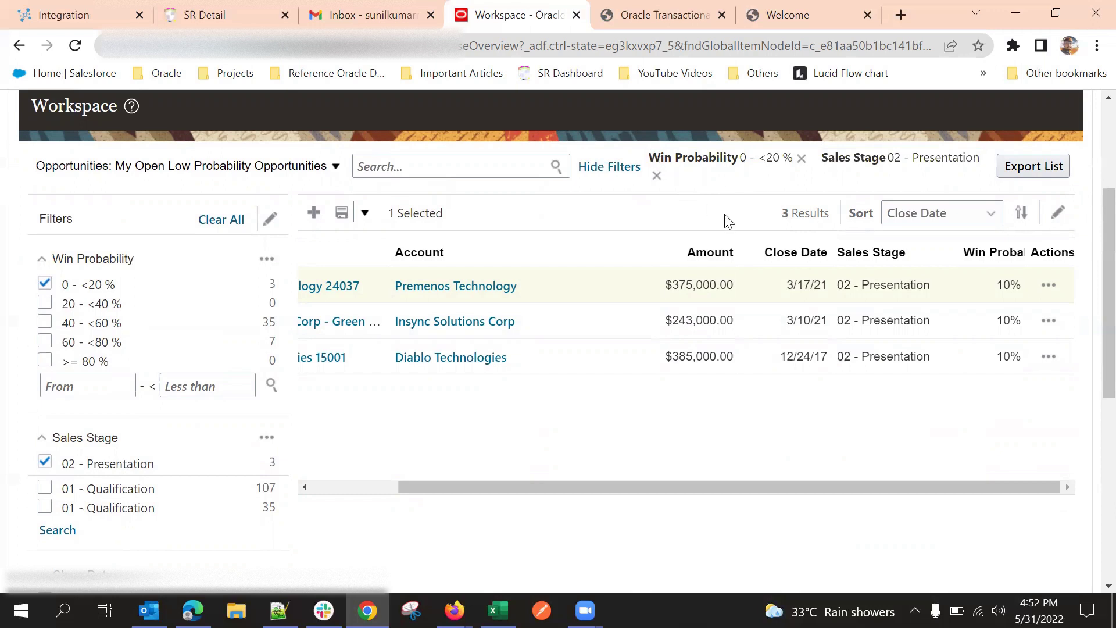
pyautogui.moveTo(784, 214); pyautogui.dragTo(833, 214)
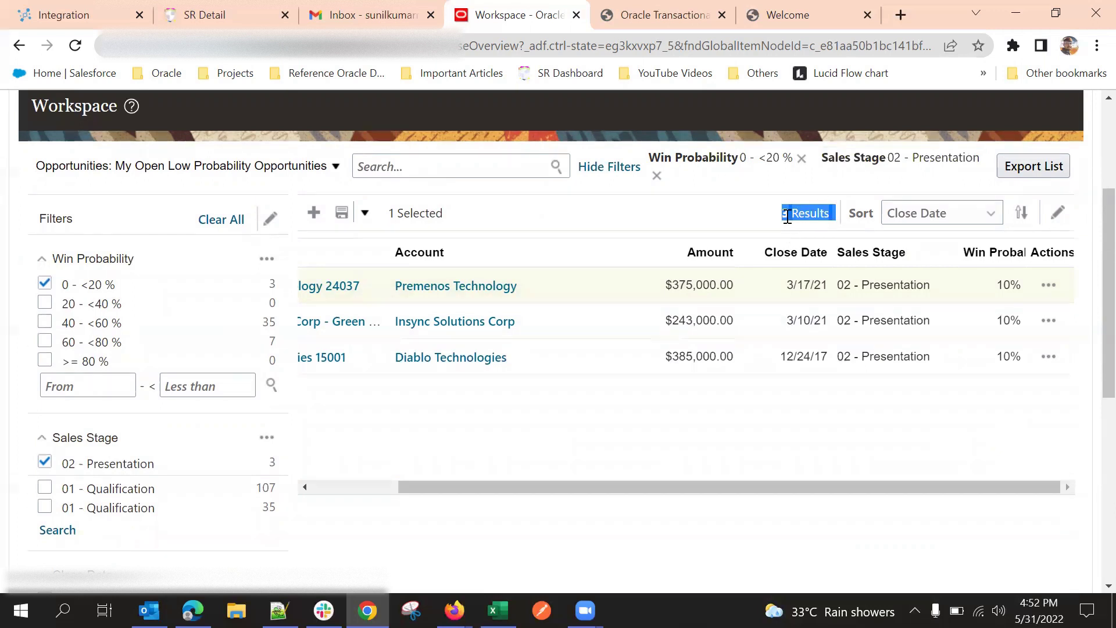
pyautogui.doubleClick(808, 207)
pyautogui.click(808, 211)
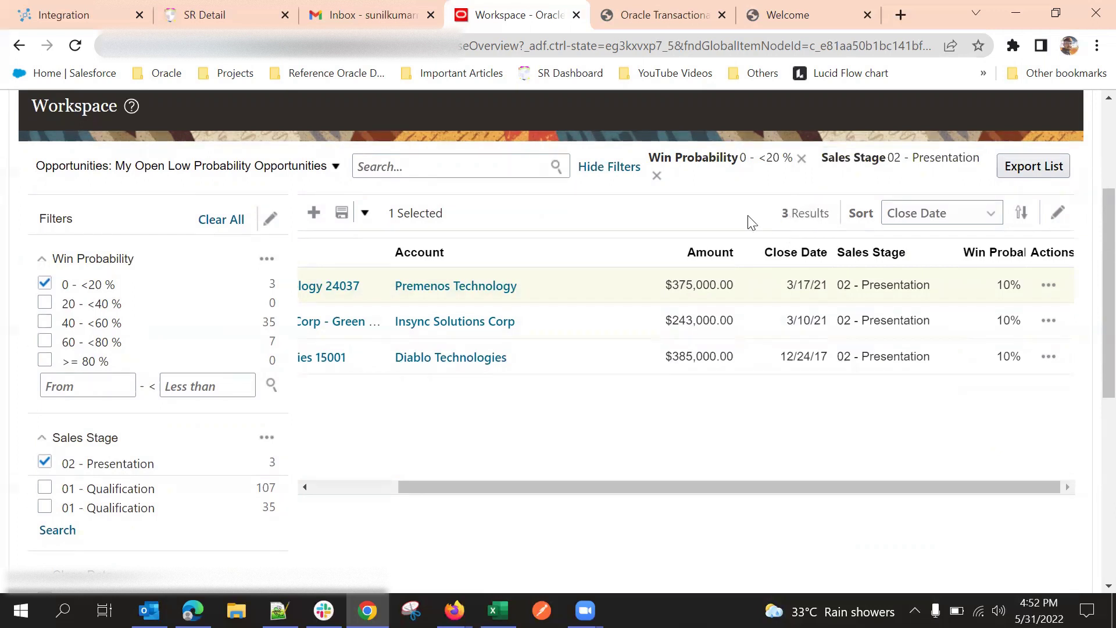
# Look over the sort fields available for the opportunity list and the sort order control.
pyautogui.click(901, 214)
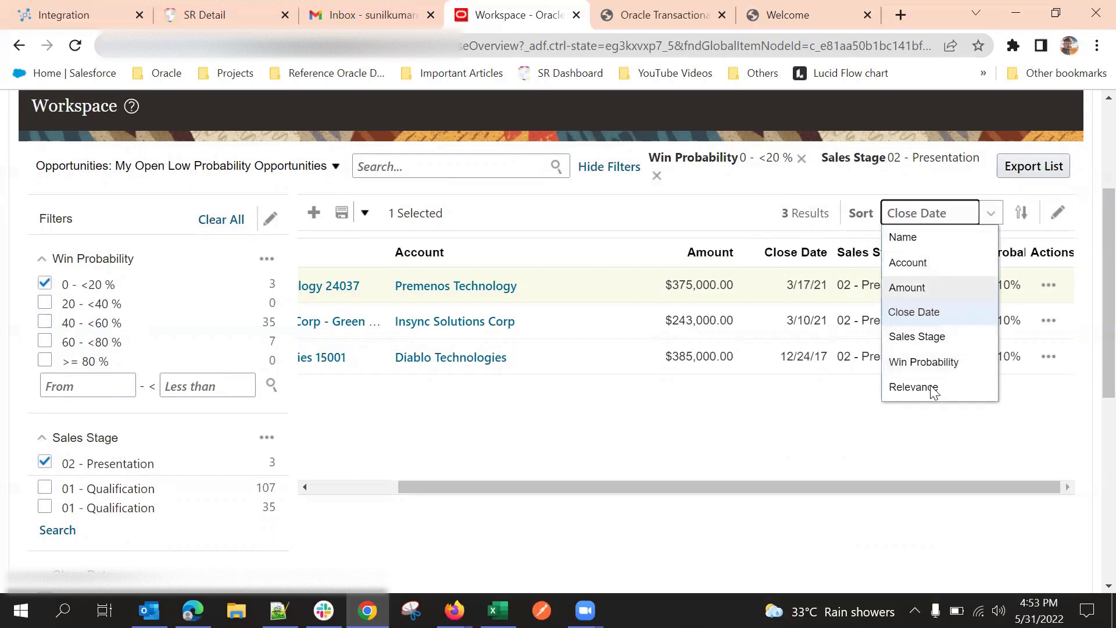
pyautogui.click(755, 441)
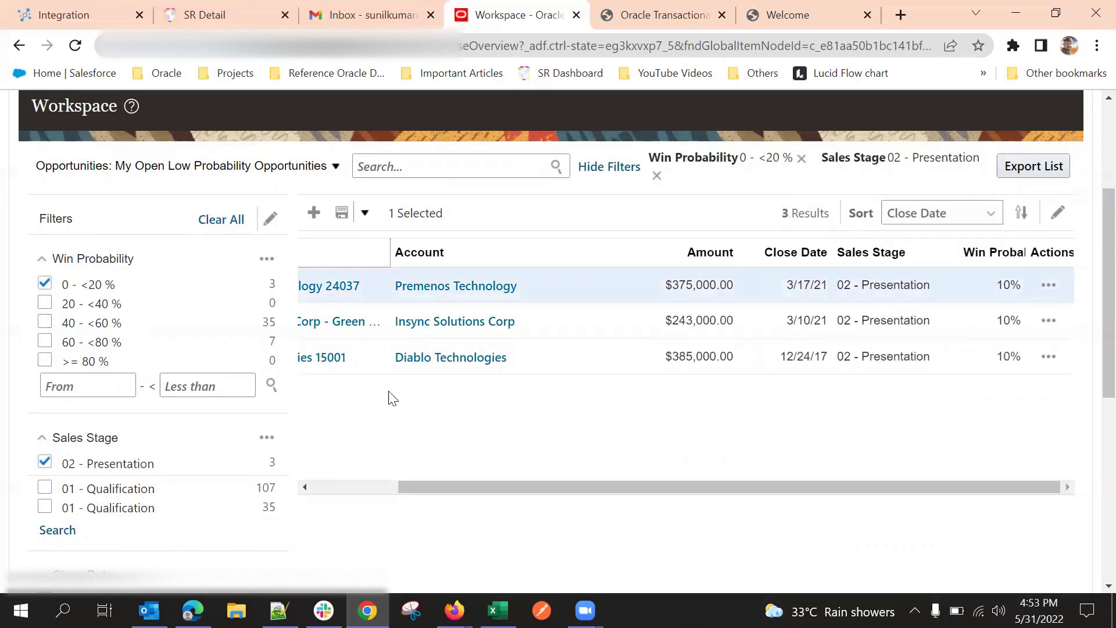
pyautogui.click(1021, 215)
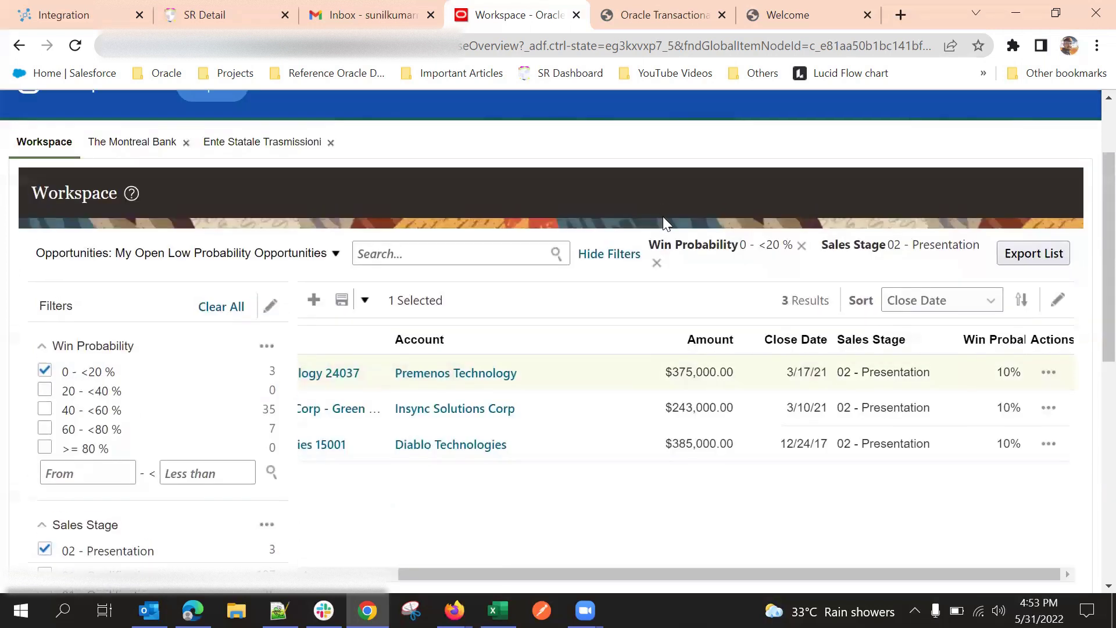
# Review the result counts beside the options of the Win Probability, Sales Stage and Close Date filters.
pyautogui.scroll(-3, 692, 219)
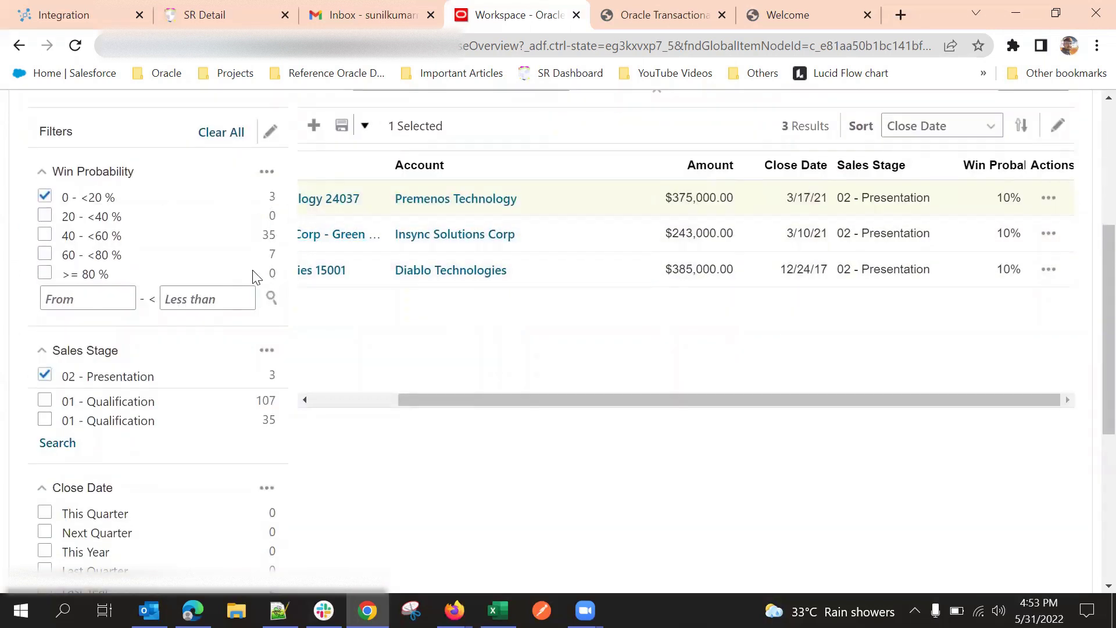
pyautogui.scroll(3, 254, 274)
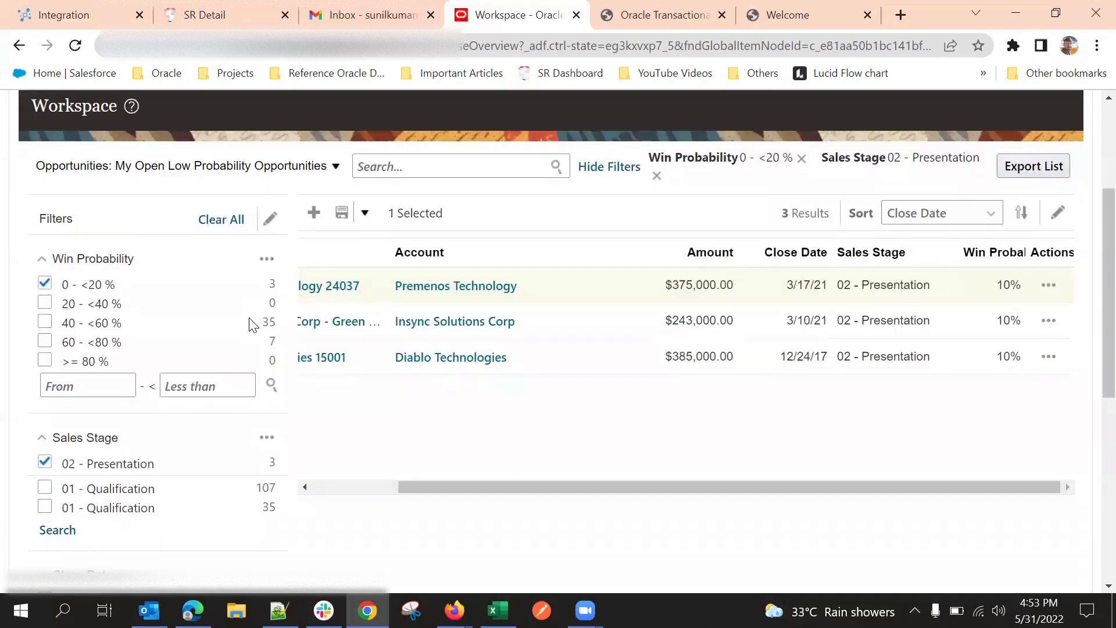
pyautogui.scroll(-3, 258, 324)
pyautogui.scroll(3, 258, 321)
pyautogui.scroll(-3, 258, 321)
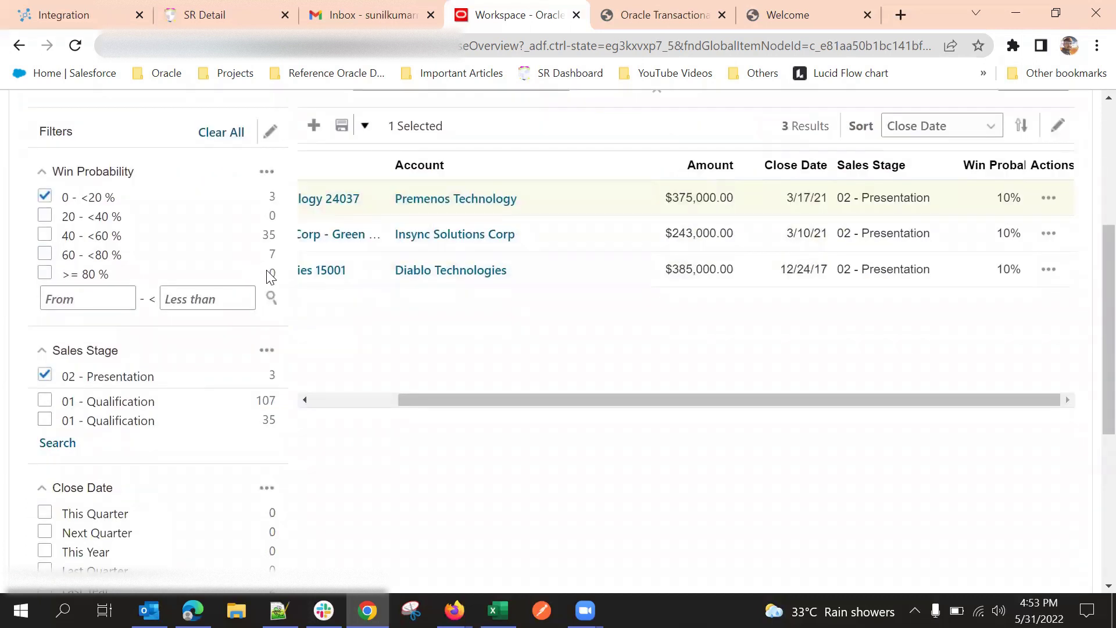
pyautogui.scroll(-9, 269, 279)
pyautogui.scroll(10, 267, 286)
pyautogui.scroll(2, 267, 288)
pyautogui.scroll(-3, 265, 285)
# Add the 60 - <80 % range to the Win Probability filter and look through the listed opportunities.
pyautogui.click(45, 255)
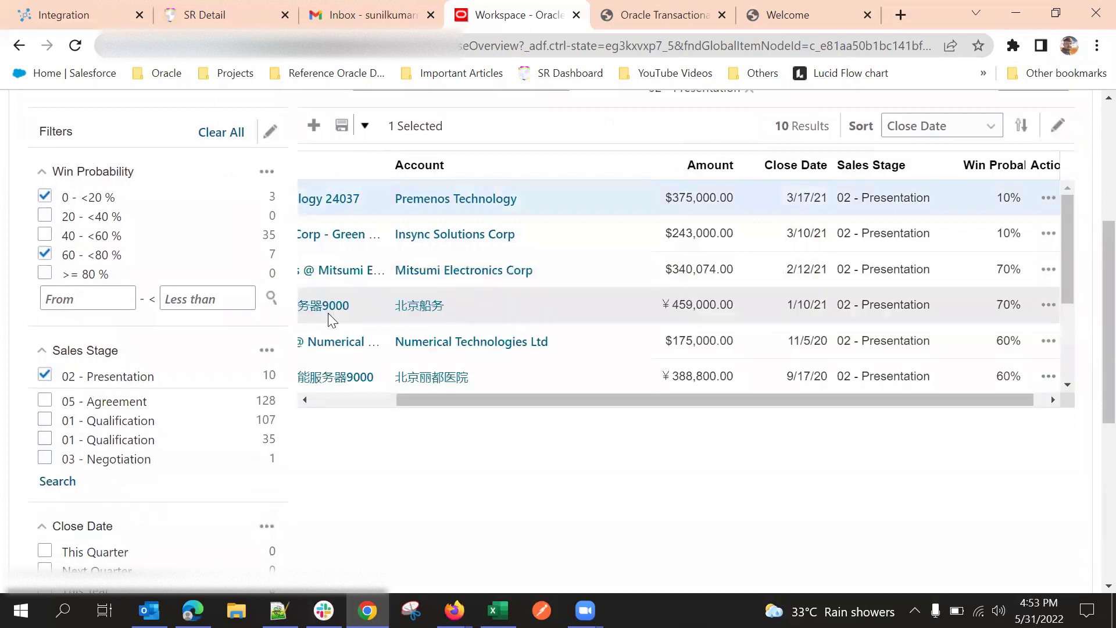
pyautogui.scroll(-5, 523, 256)
pyautogui.scroll(4, 526, 262)
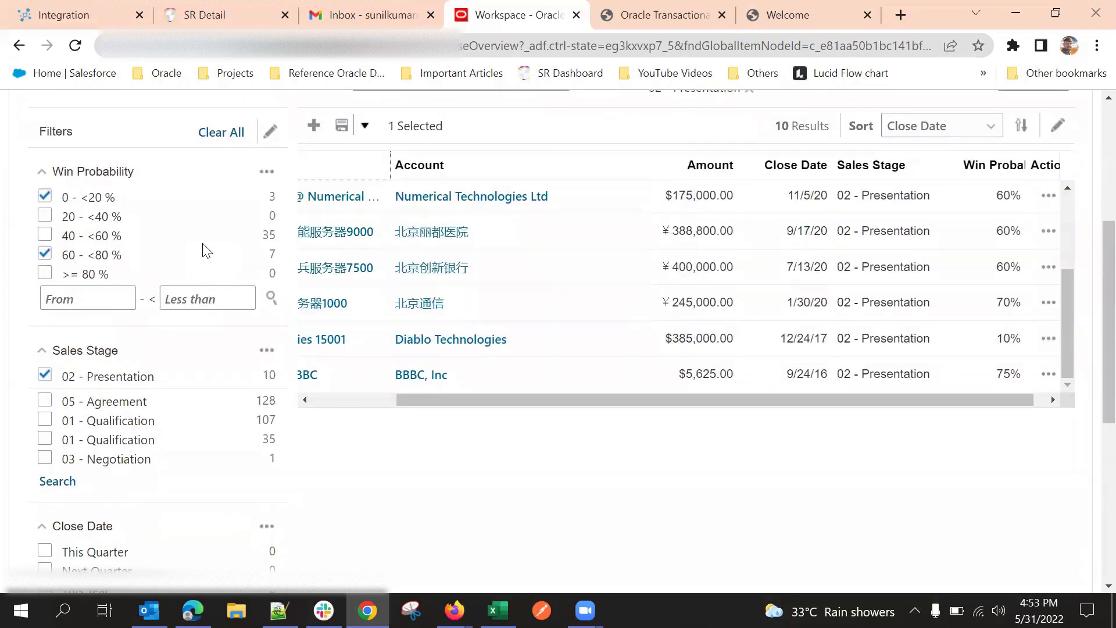
pyautogui.scroll(2, 206, 250)
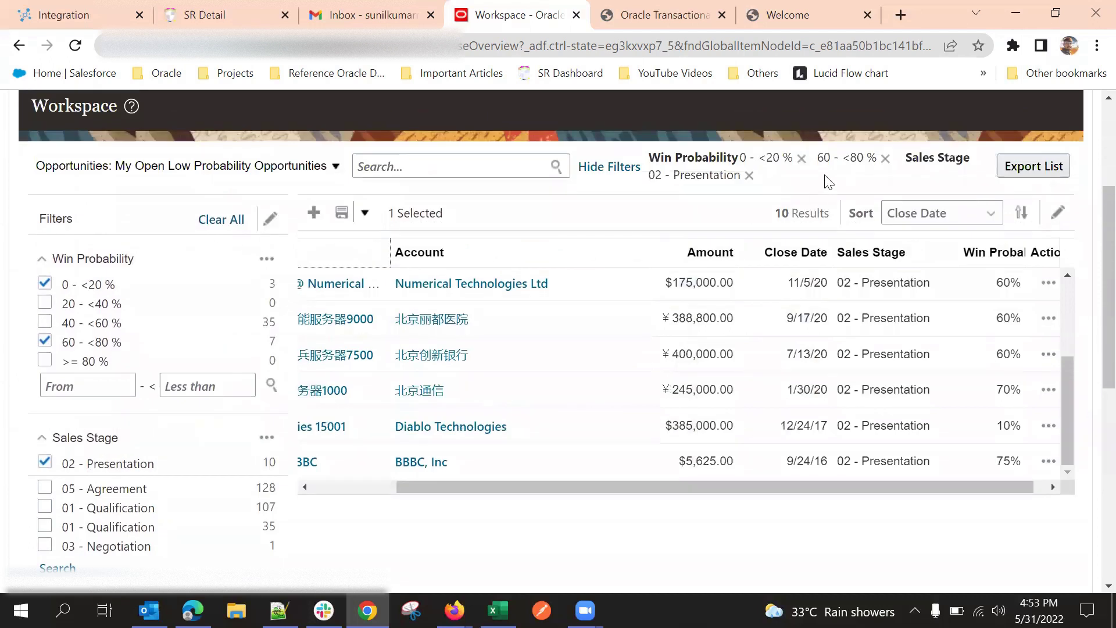
# Remove the 60 - <80 % range from the Win Probability filter and check the opportunity list from its Name column.
pyautogui.click(49, 344)
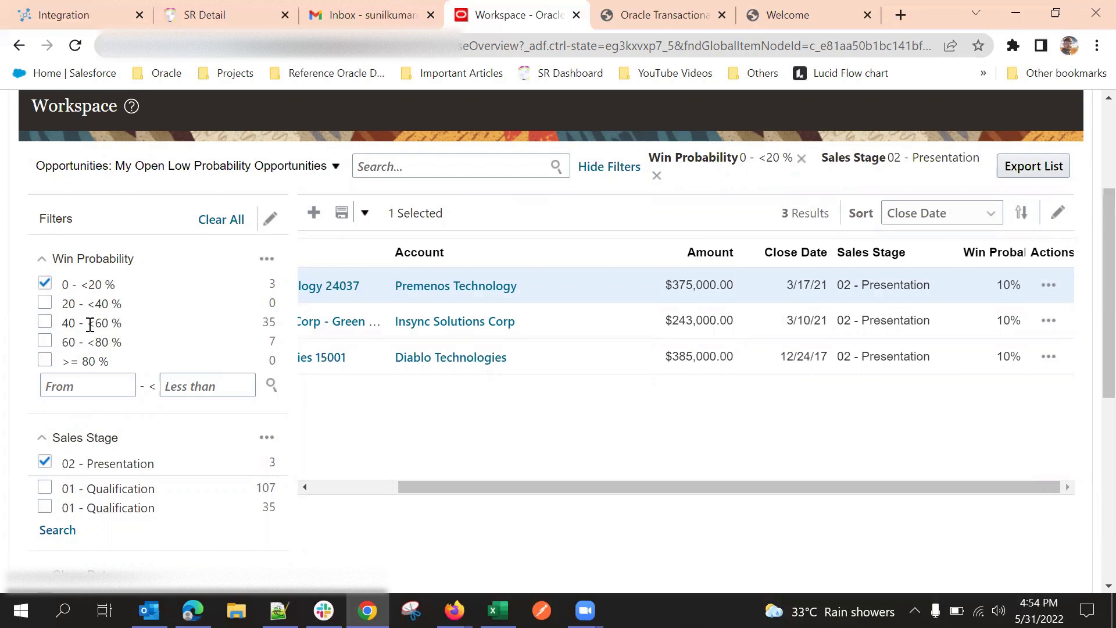
pyautogui.scroll(-4, 203, 324)
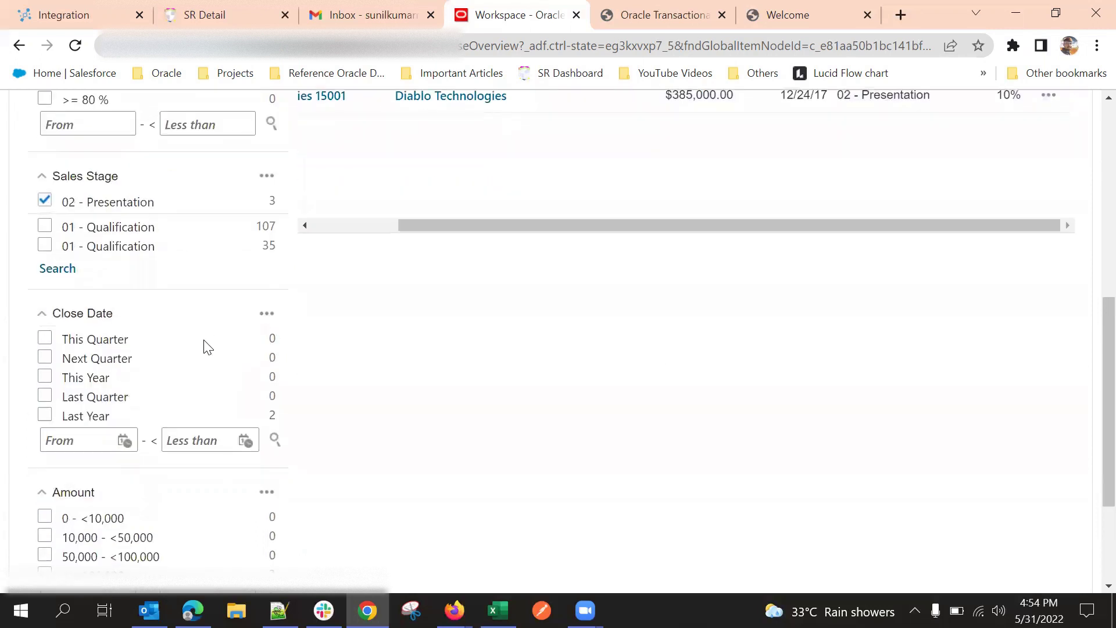
pyautogui.scroll(3, 325, 290)
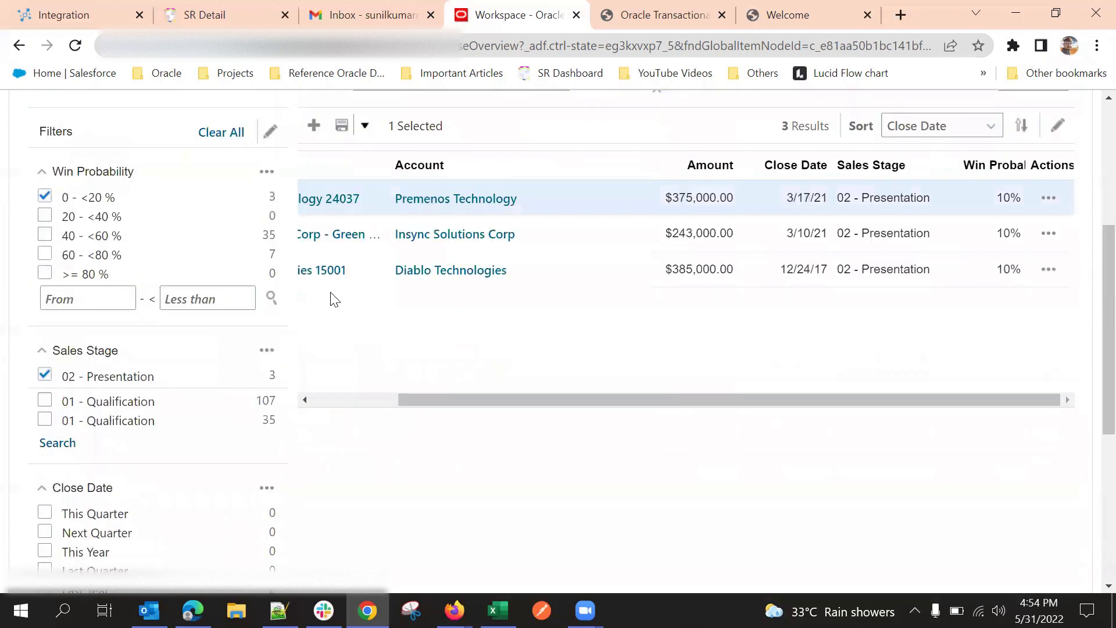
pyautogui.moveTo(472, 399); pyautogui.dragTo(372, 388)
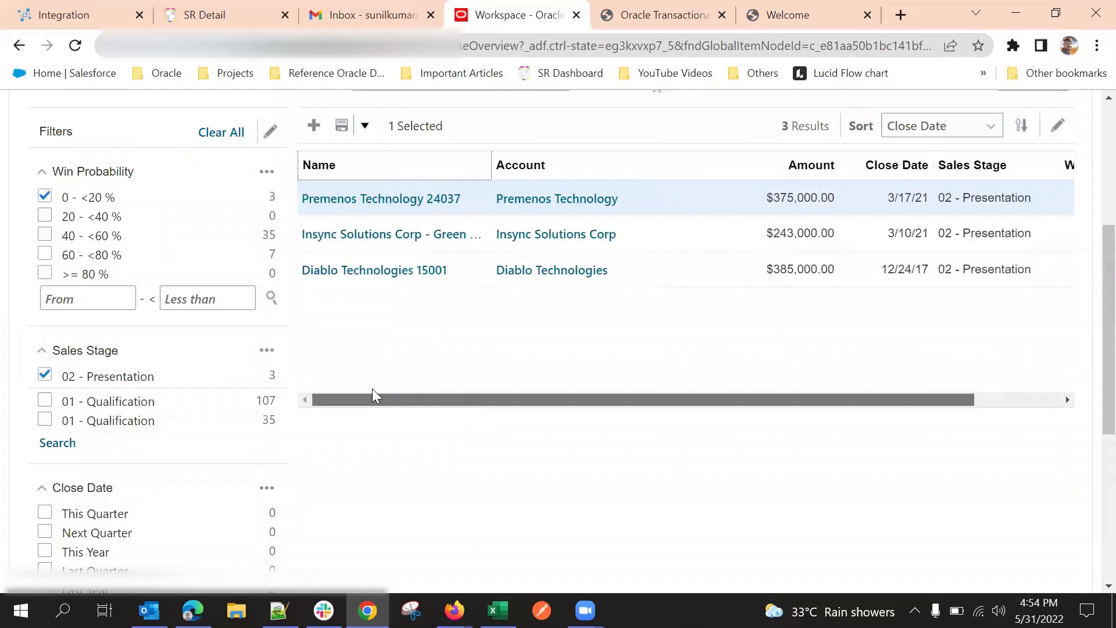
pyautogui.scroll(3, 435, 381)
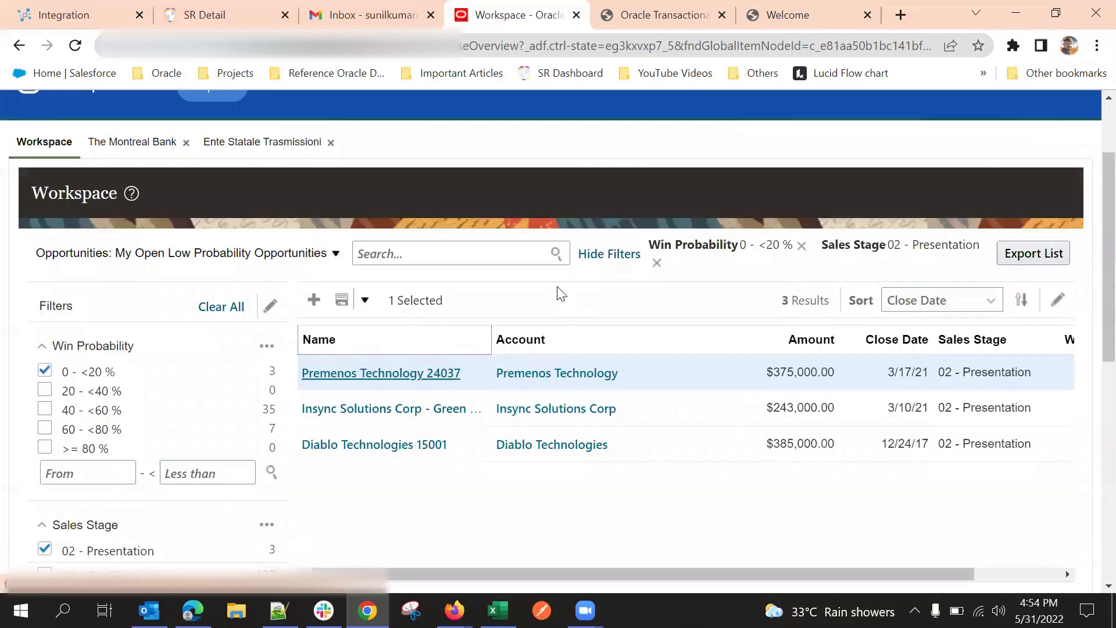
# Add Bookable Income, Bookable Revenue and Business Group to the columns of the opportunity list.
pyautogui.scroll(-2, 560, 294)
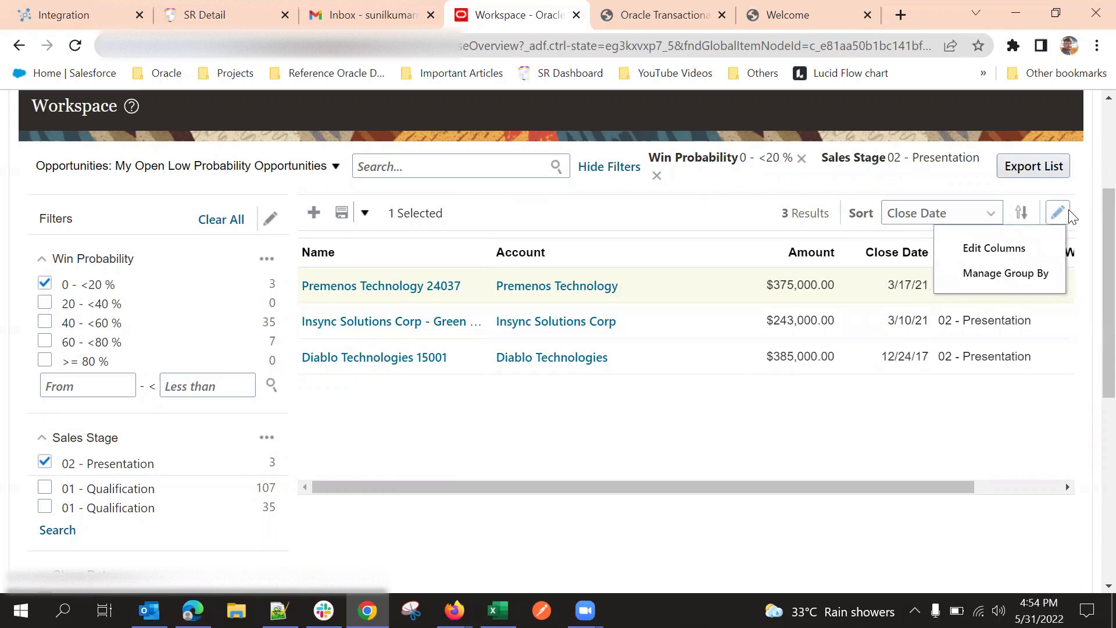
pyautogui.click(1004, 247)
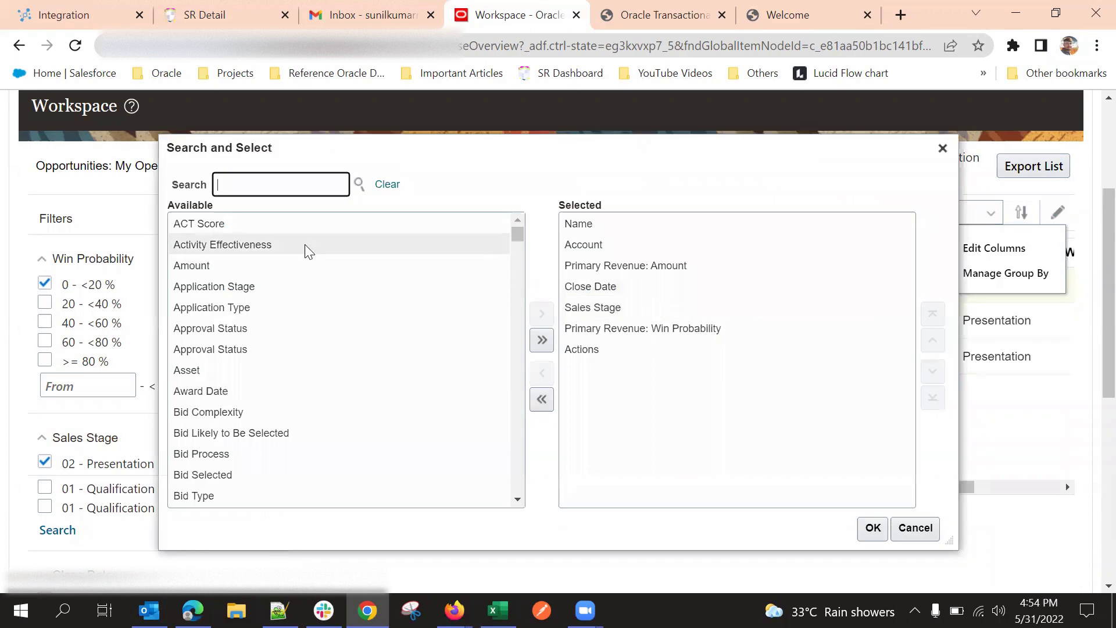
pyautogui.scroll(-4, 308, 290)
pyautogui.scroll(-10, 309, 331)
pyautogui.scroll(10, 308, 346)
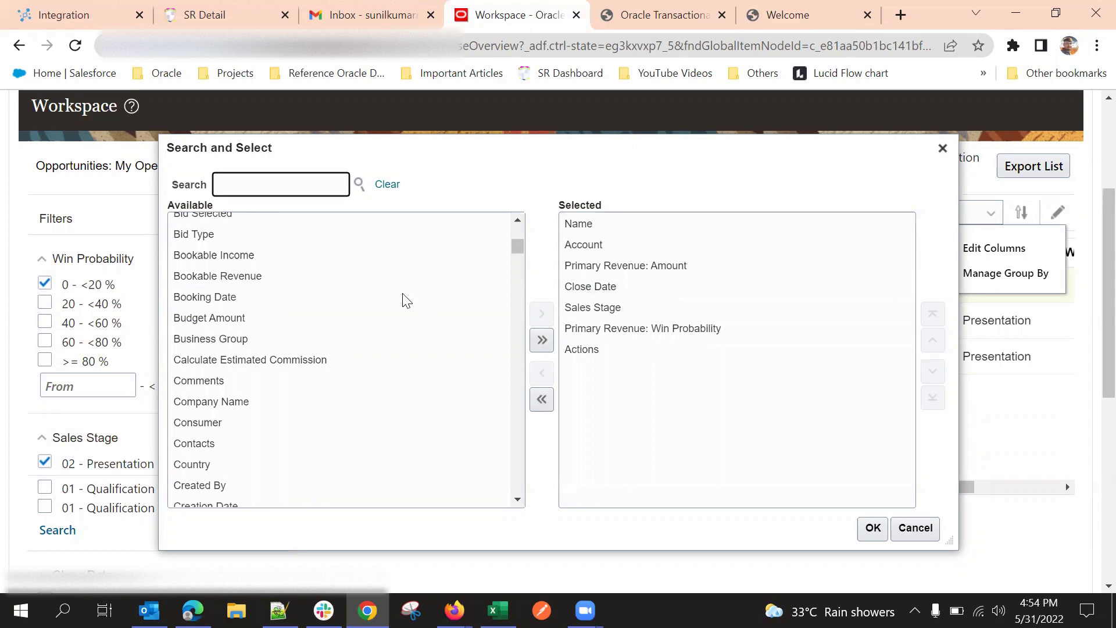
pyautogui.doubleClick(378, 261)
pyautogui.doubleClick(377, 261)
pyautogui.doubleClick(361, 291)
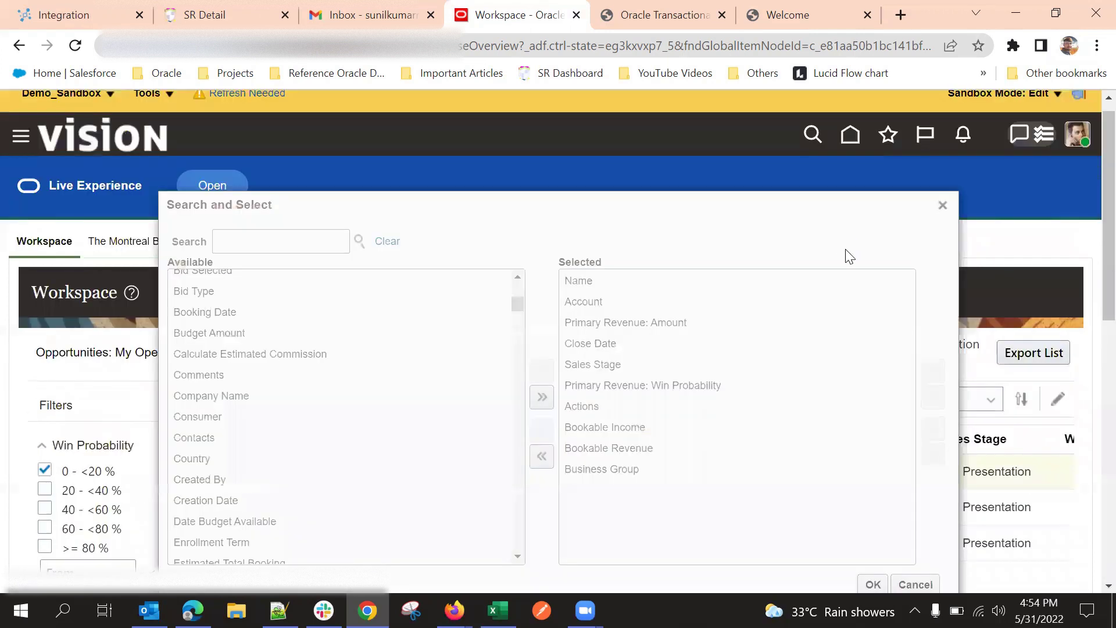
pyautogui.scroll(-3, 880, 418)
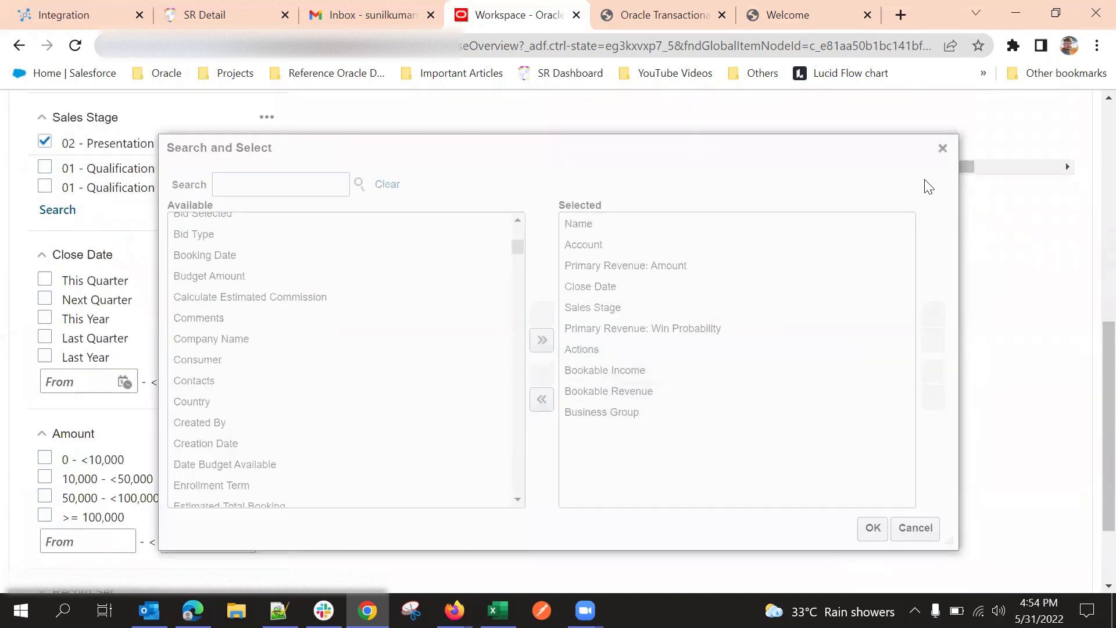
# Inspect the Bookable Income, Bookable Revenue and Business Group columns in the opportunity list at a reduced page zoom.
pyautogui.hotkey('ctrl', '-')
pyautogui.hotkey('ctrl', '-')
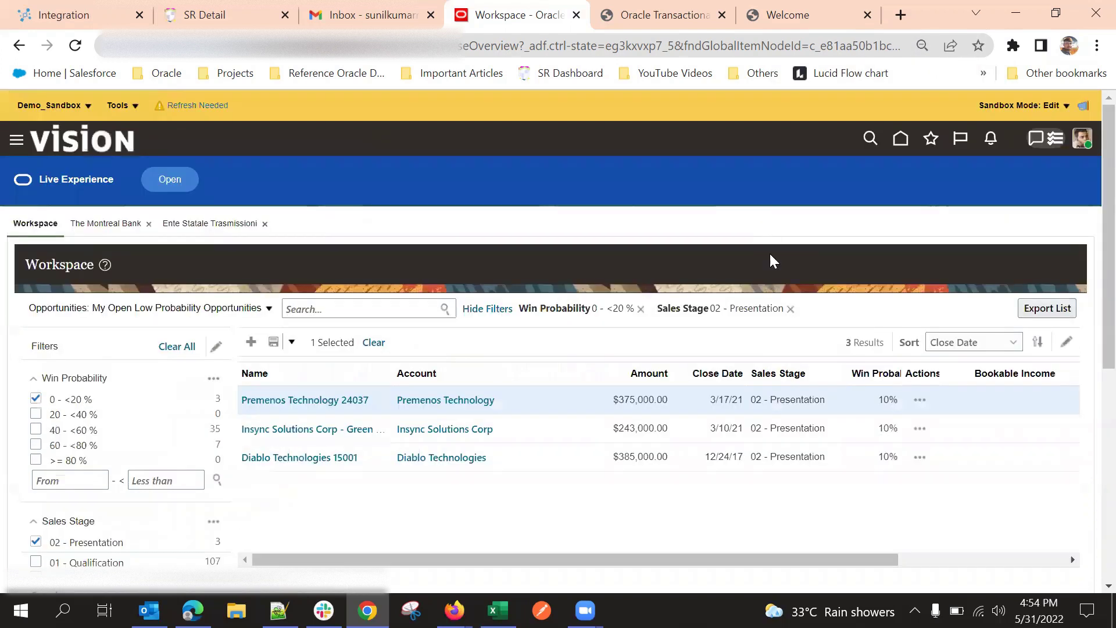
pyautogui.scroll(-4, 761, 291)
pyautogui.moveTo(726, 299); pyautogui.dragTo(1086, 279)
pyautogui.scroll(2, 824, 235)
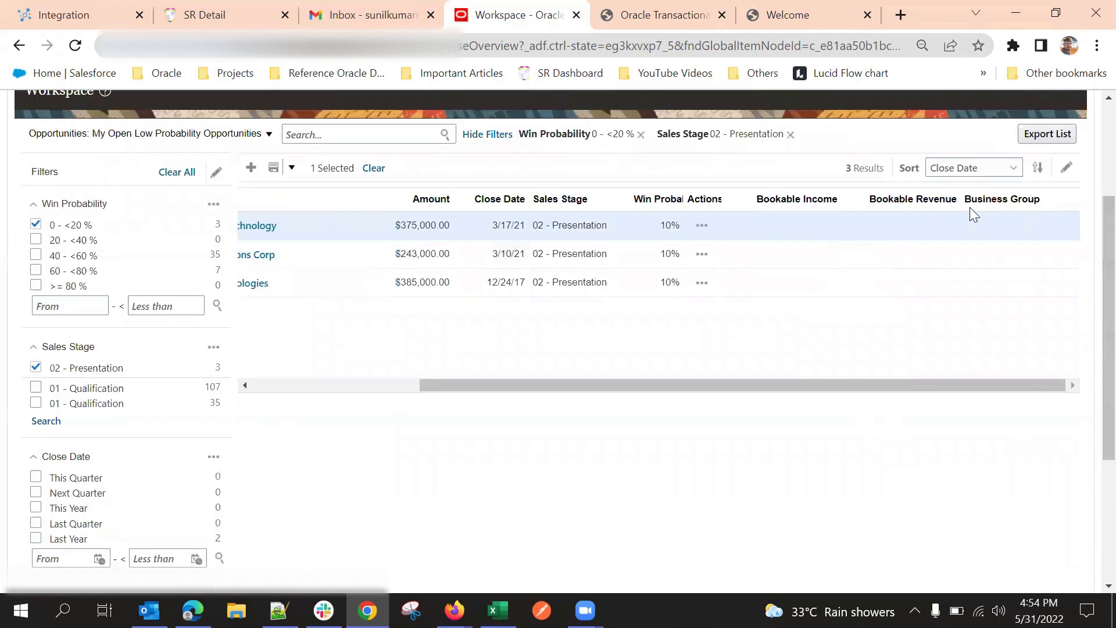
pyautogui.moveTo(931, 388); pyautogui.dragTo(682, 403)
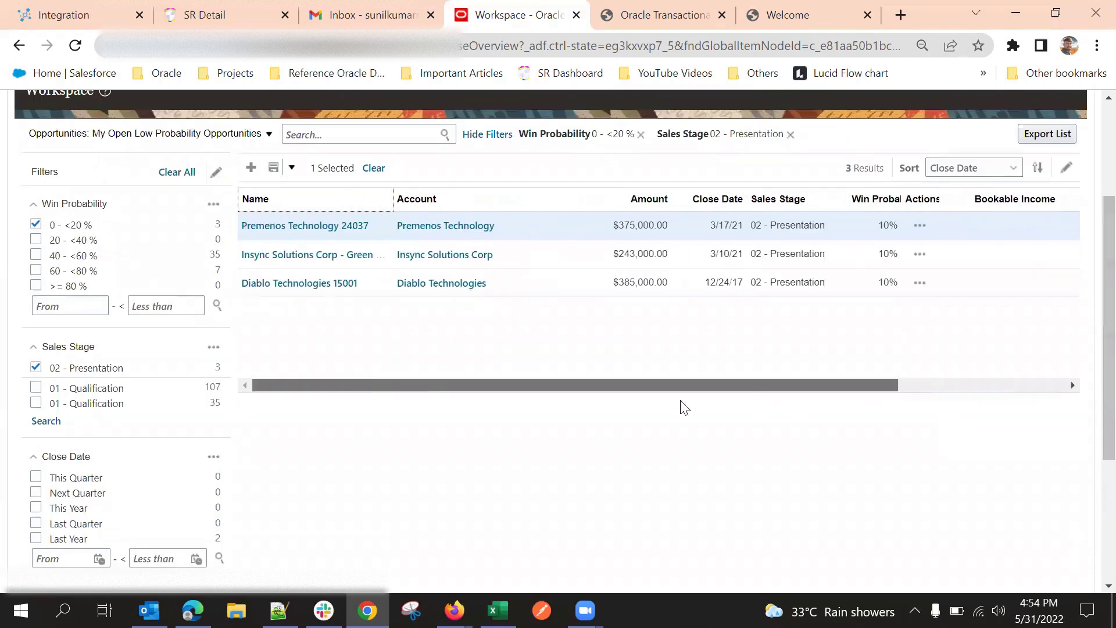
# Save the current filters and columns to the My Open Low Probability Opportunities saved search.
pyautogui.scroll(1, 695, 428)
pyautogui.scroll(1, 691, 423)
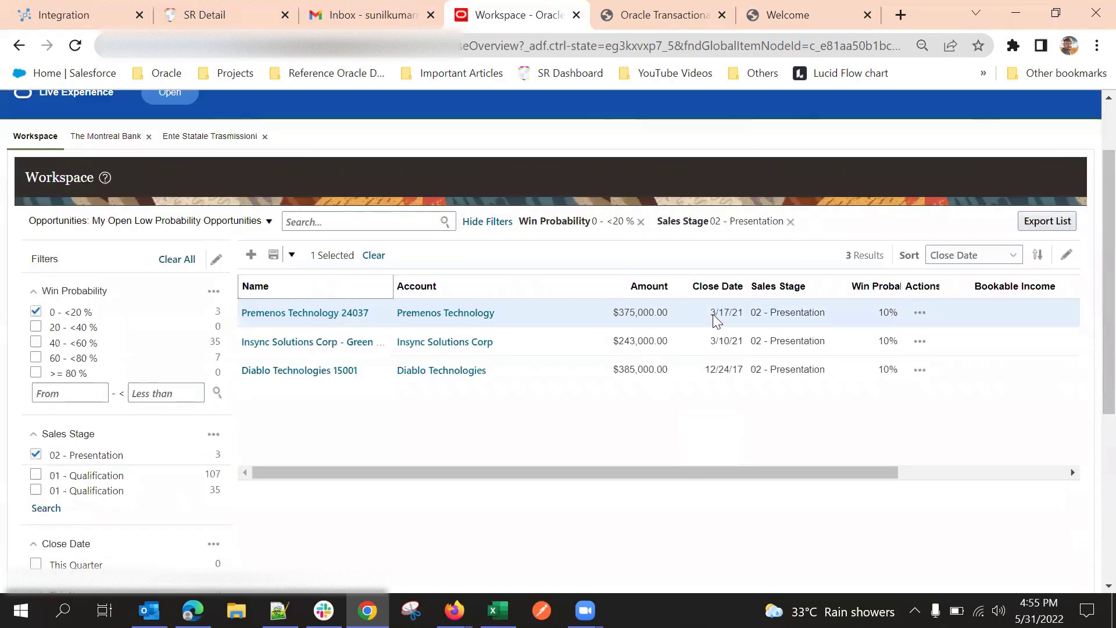
pyautogui.click(292, 256)
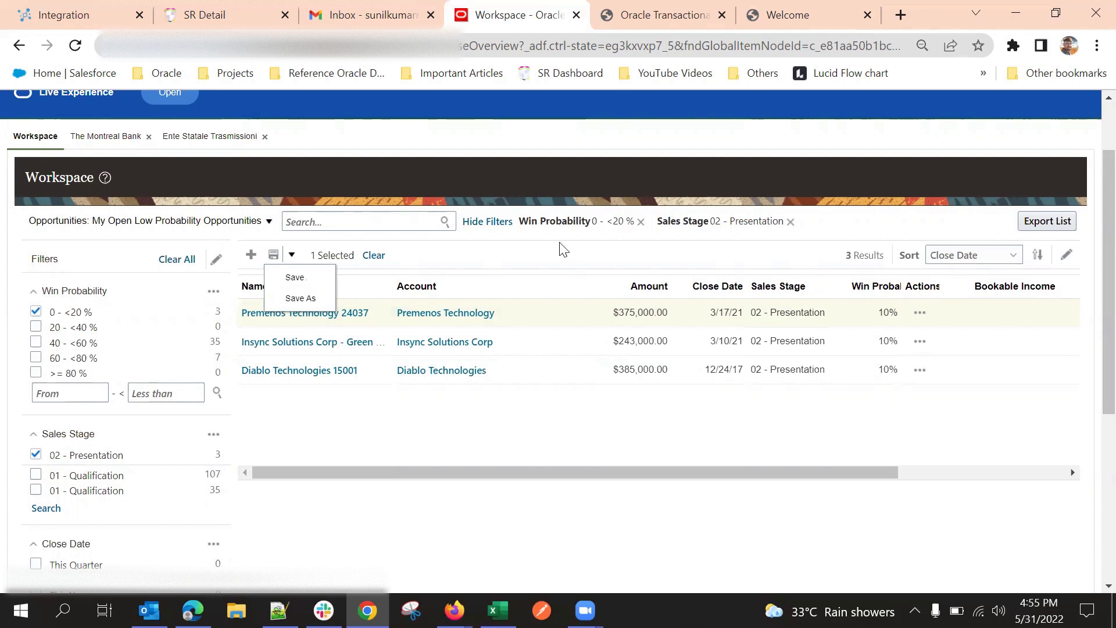
pyautogui.click(846, 217)
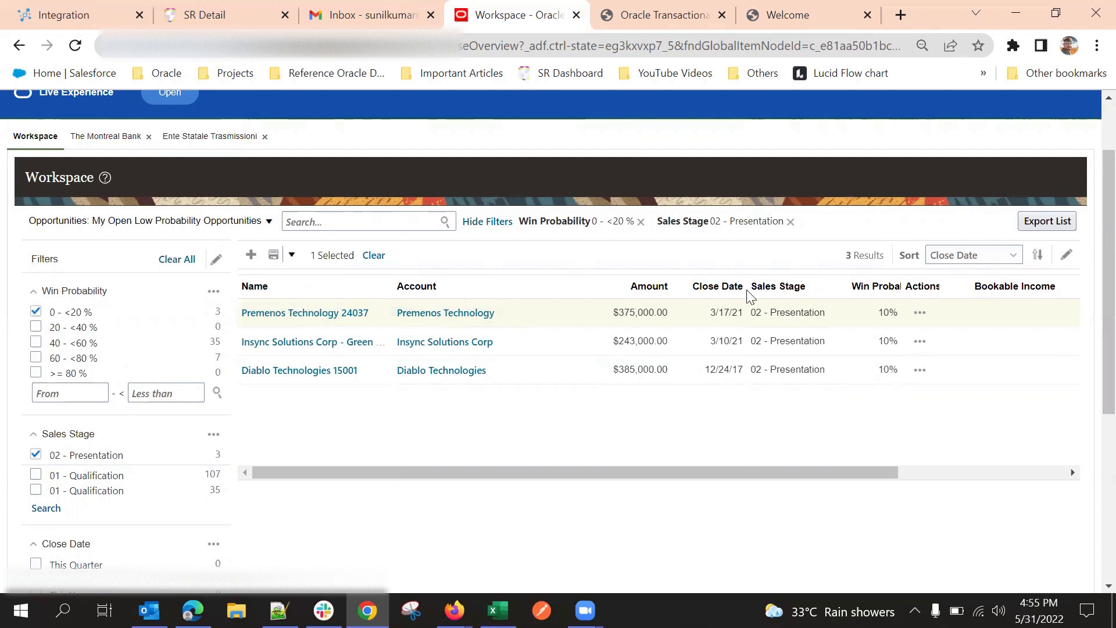
pyautogui.click(291, 255)
pyautogui.click(295, 278)
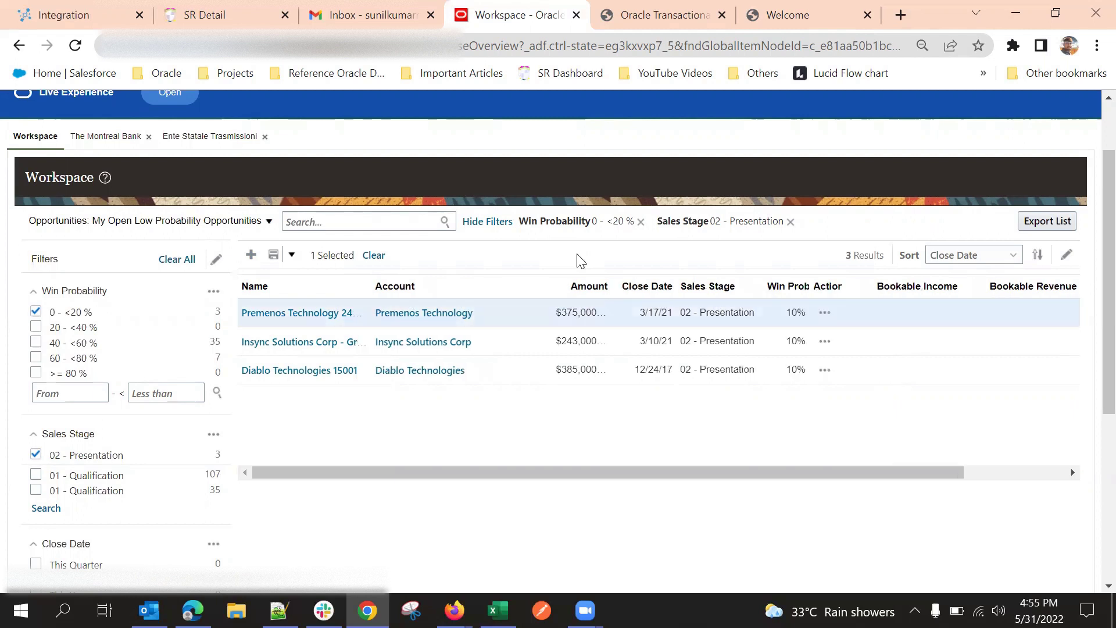
# Check the saved opportunity list's columns across to Business Group and return to the Name column.
pyautogui.moveTo(599, 472); pyautogui.dragTo(824, 453)
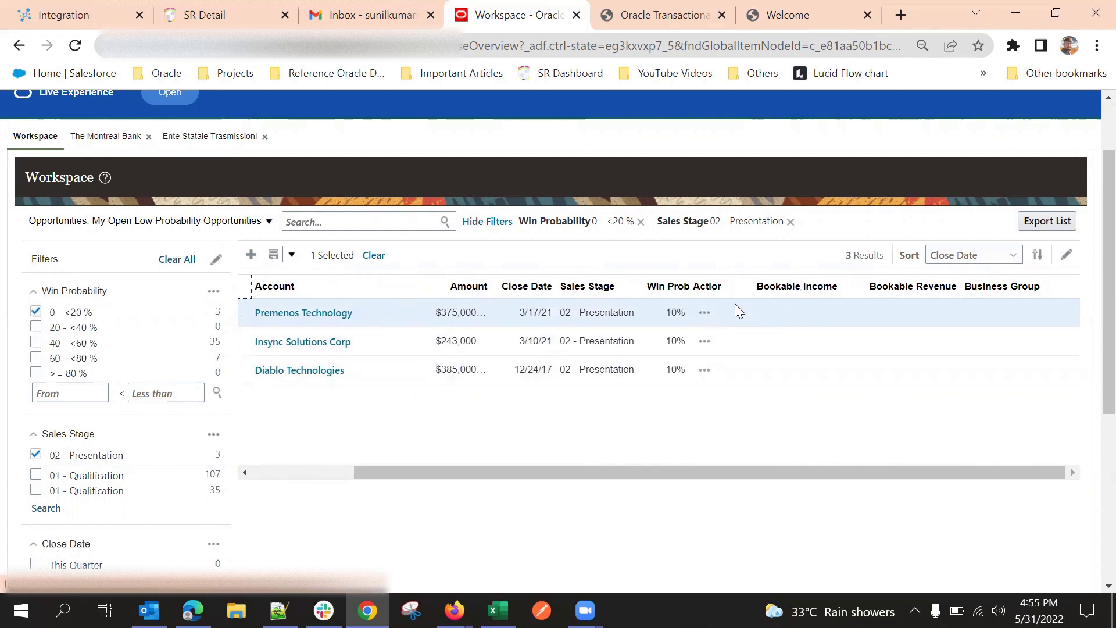
pyautogui.click(705, 313)
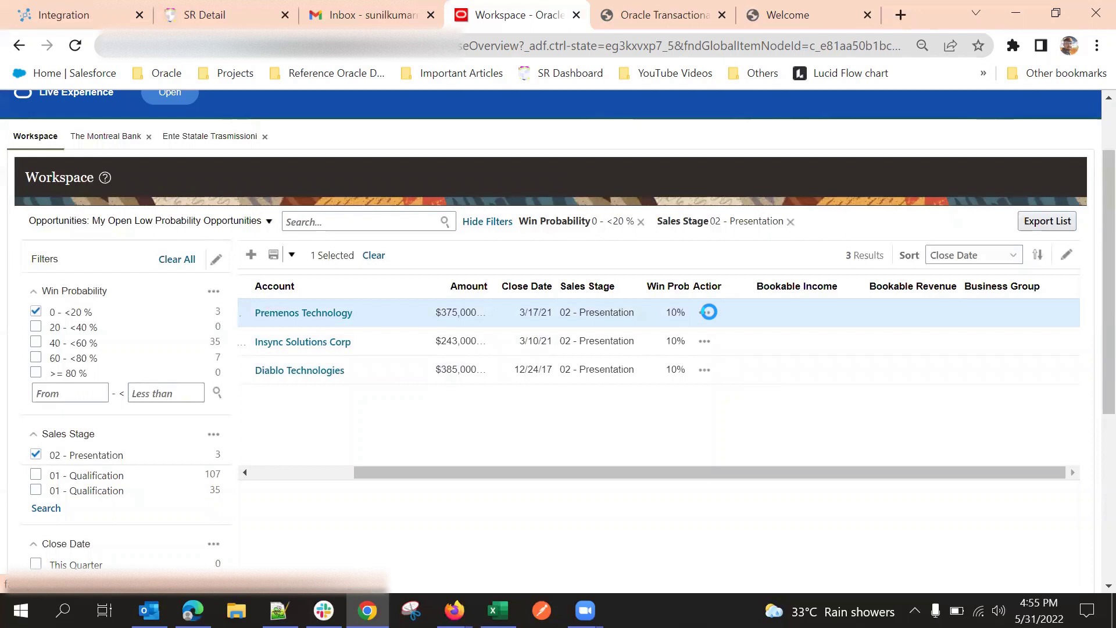
pyautogui.click(665, 434)
pyautogui.moveTo(560, 473); pyautogui.dragTo(314, 463)
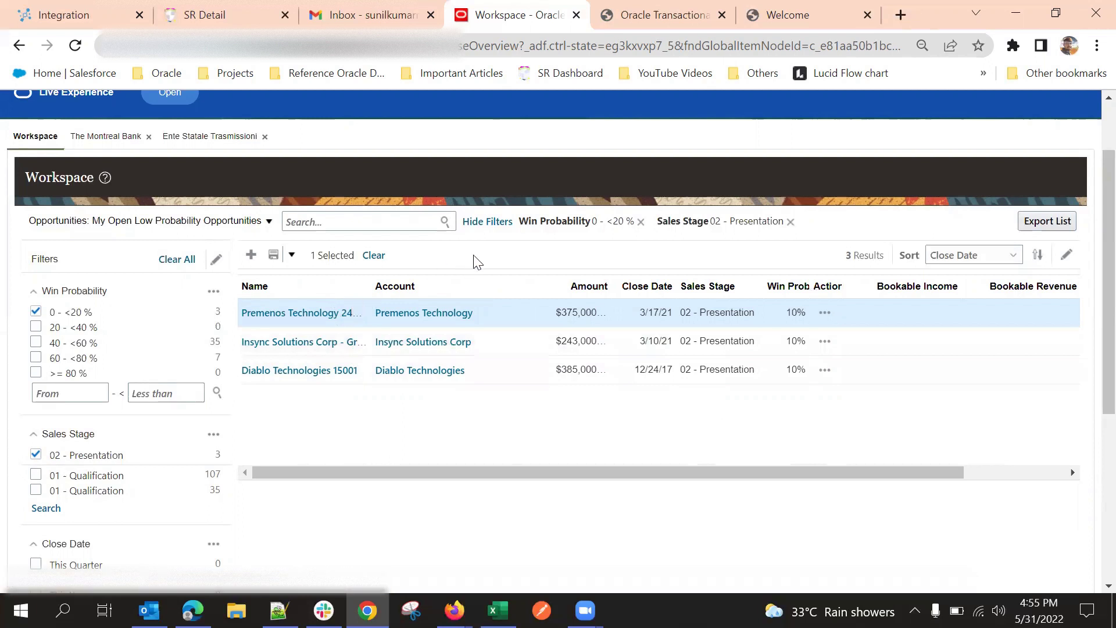
# Examine the row actions offered for the Premenos Technology opportunity, from Log a Call to Update.
pyautogui.click(824, 314)
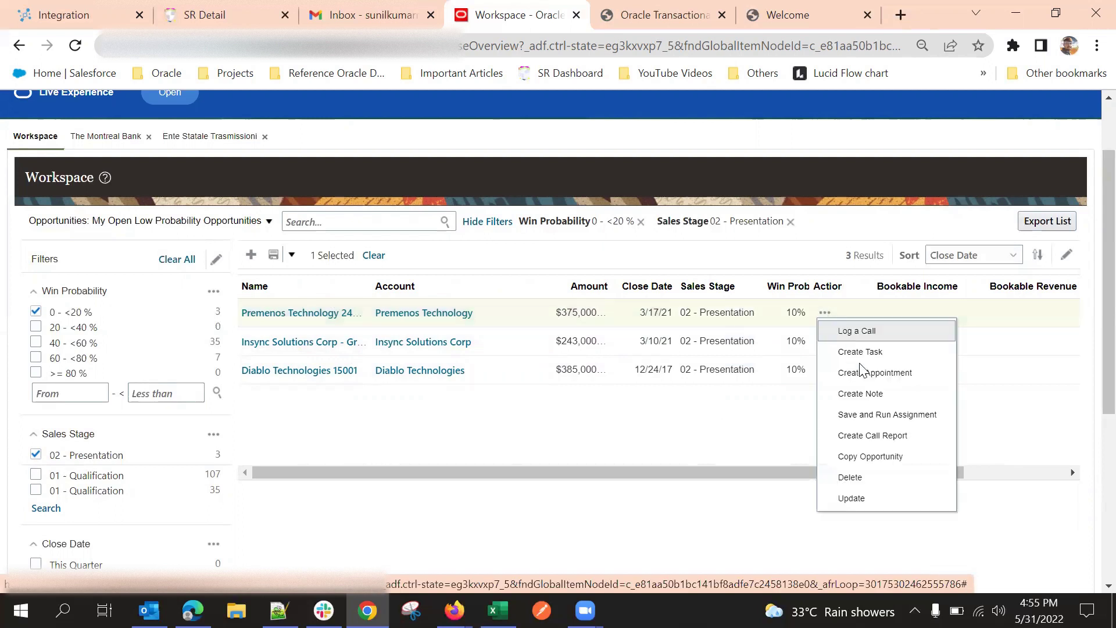
pyautogui.scroll(-1, 869, 349)
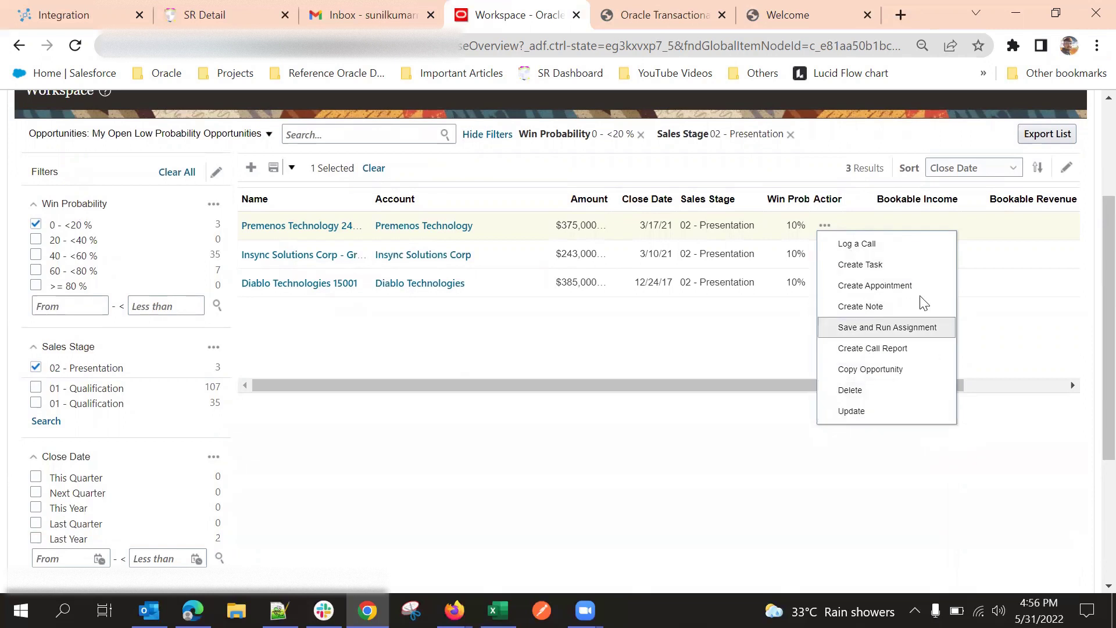
pyautogui.click(819, 226)
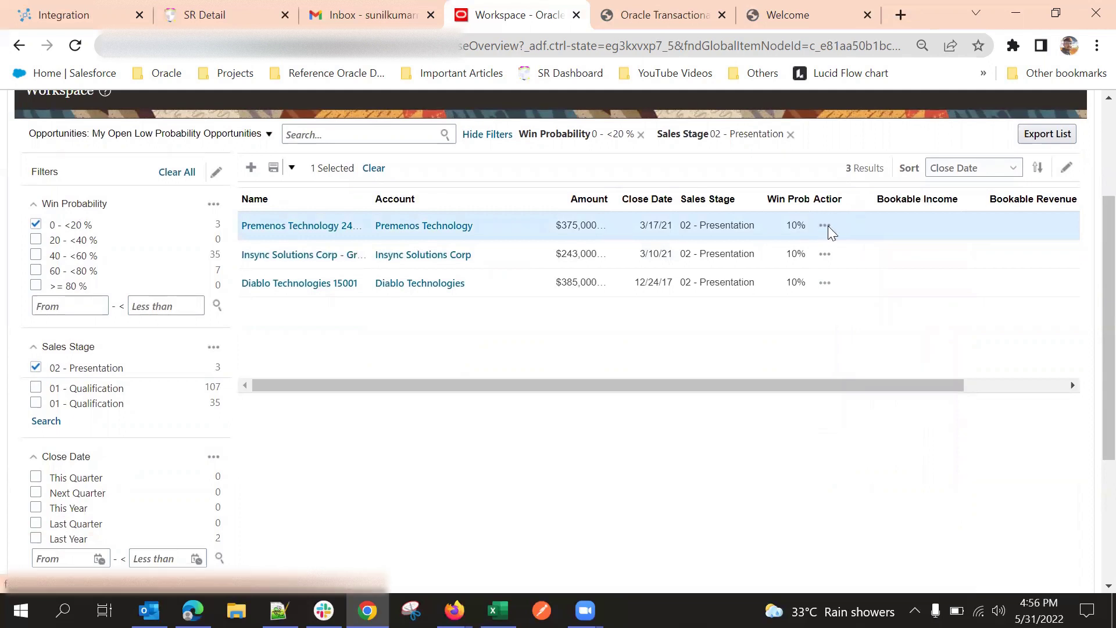
pyautogui.click(826, 228)
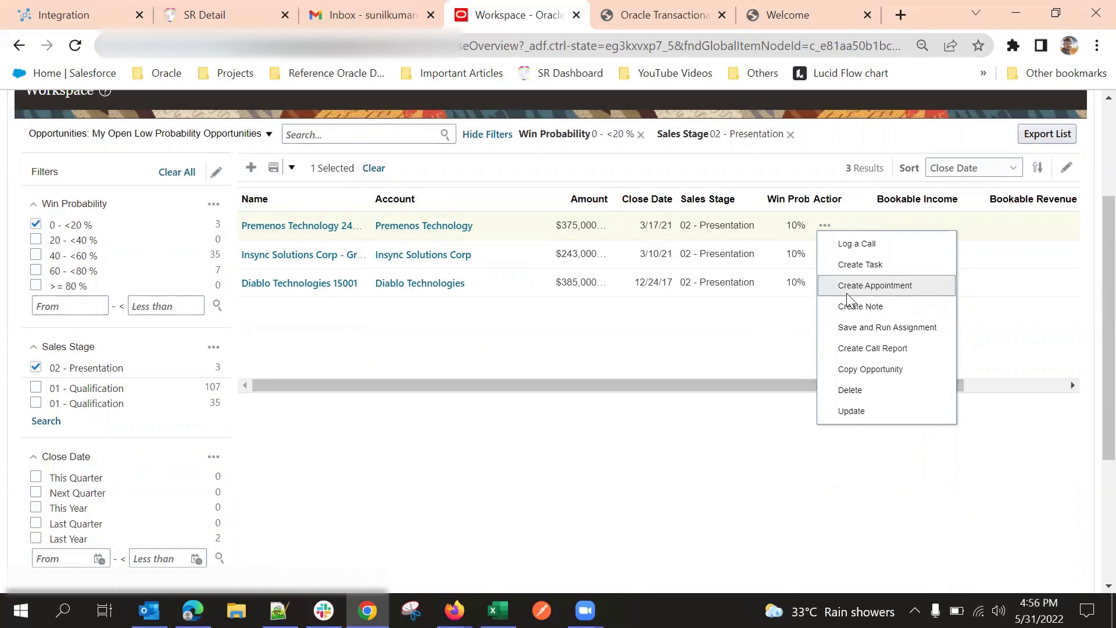
pyautogui.click(764, 299)
# Start a new task from the Premenos Technology 24037 opportunity and check the task's Opportunity field.
pyautogui.click(824, 226)
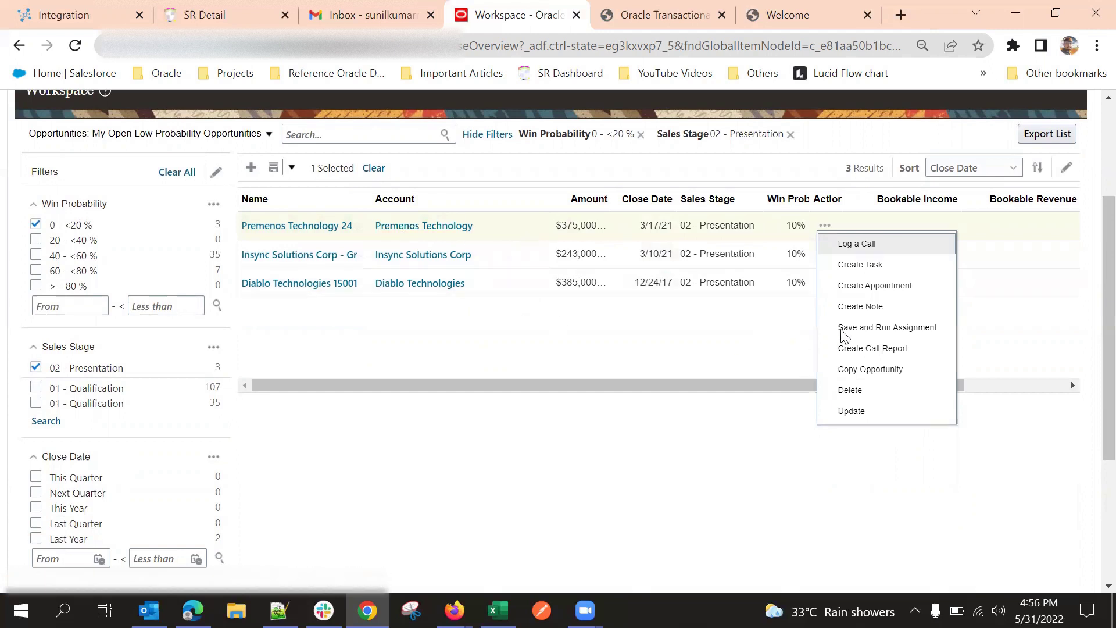
pyautogui.click(887, 267)
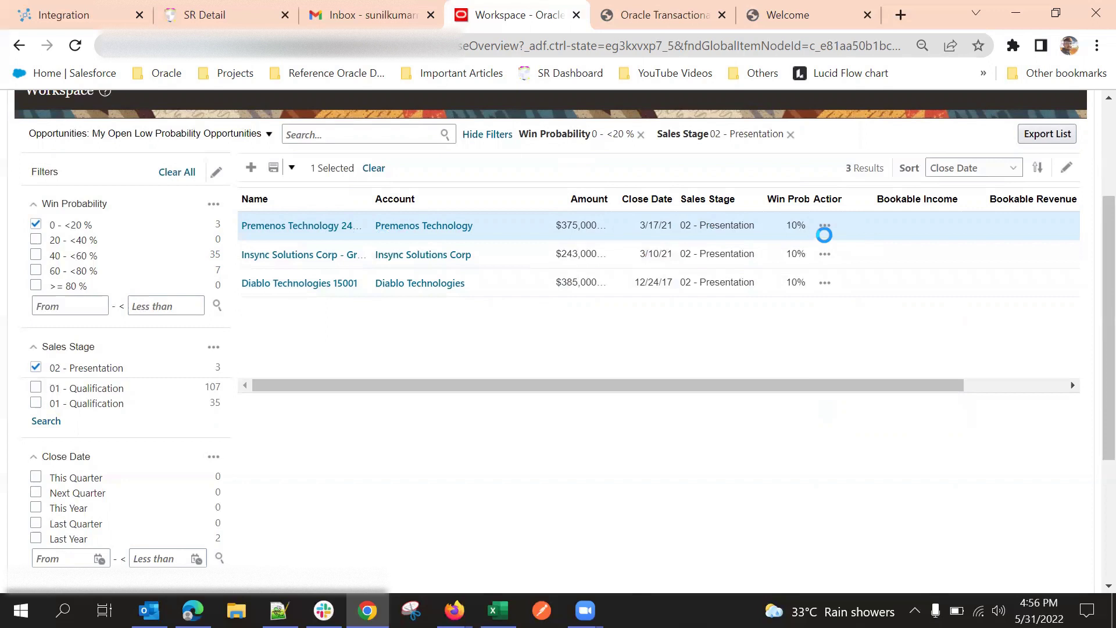
pyautogui.scroll(-1, 691, 268)
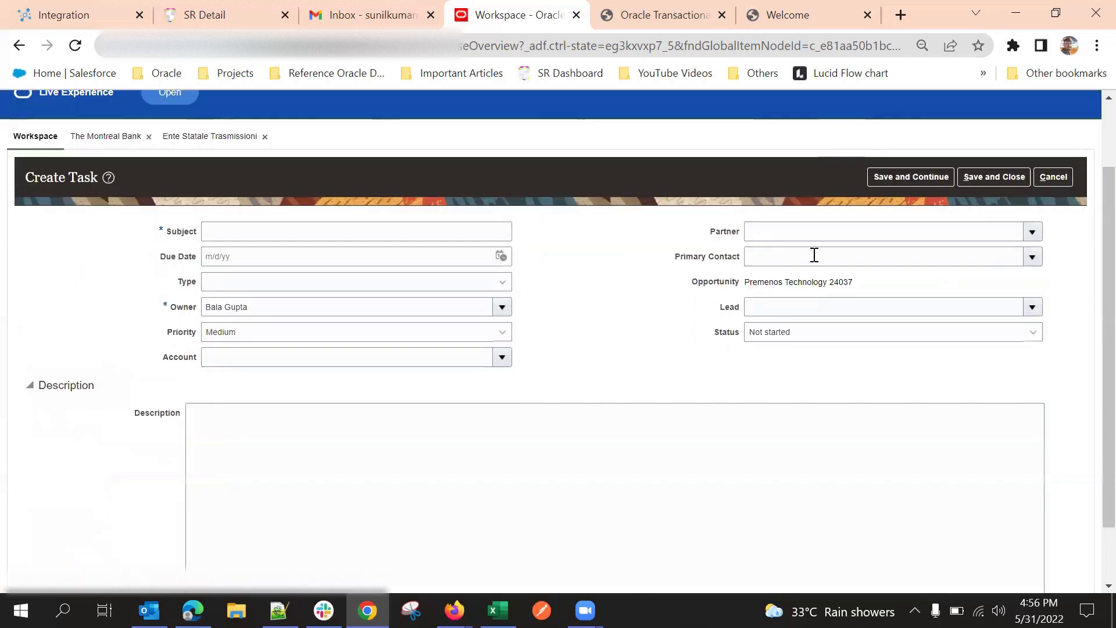
pyautogui.tripleClick(804, 286)
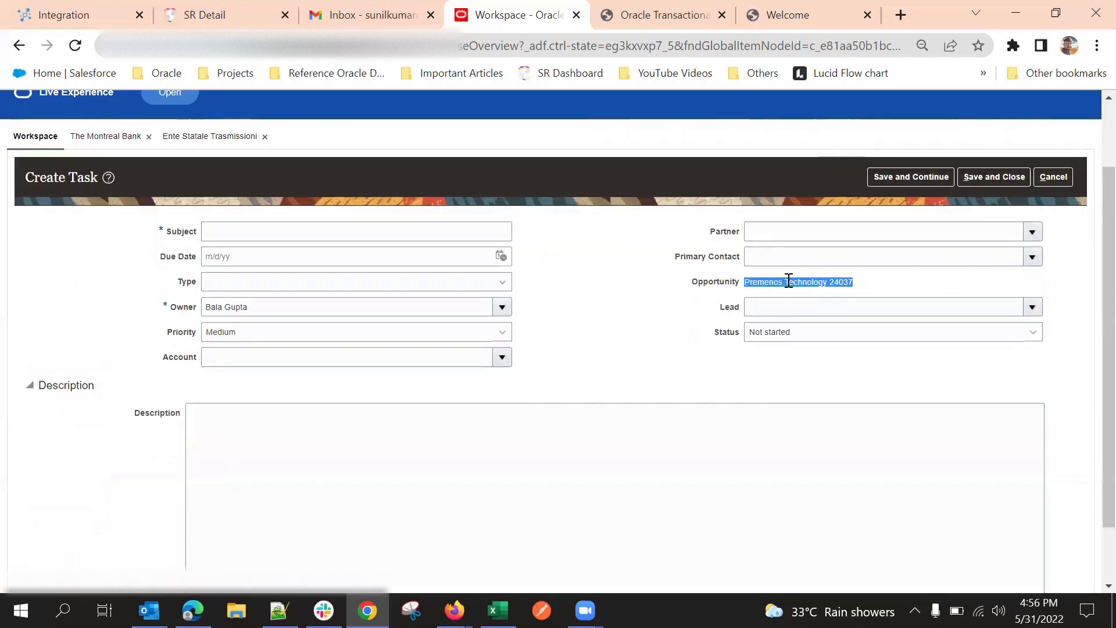
pyautogui.click(611, 321)
# Set the task's subject to Test Act, then save and close the task.
pyautogui.click(384, 226)
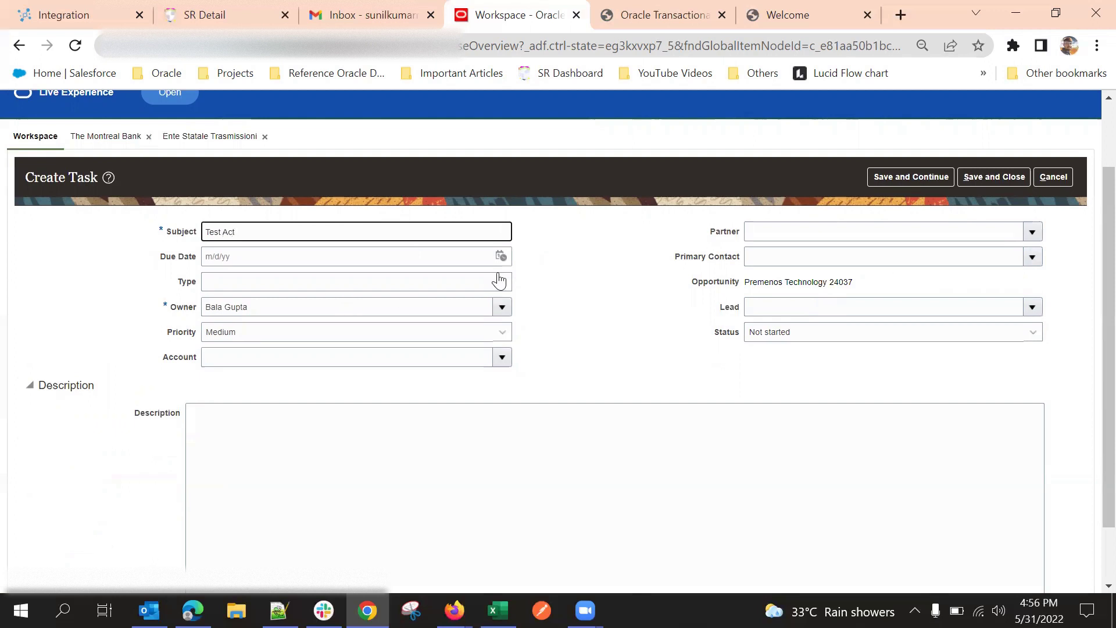
pyautogui.click(1018, 178)
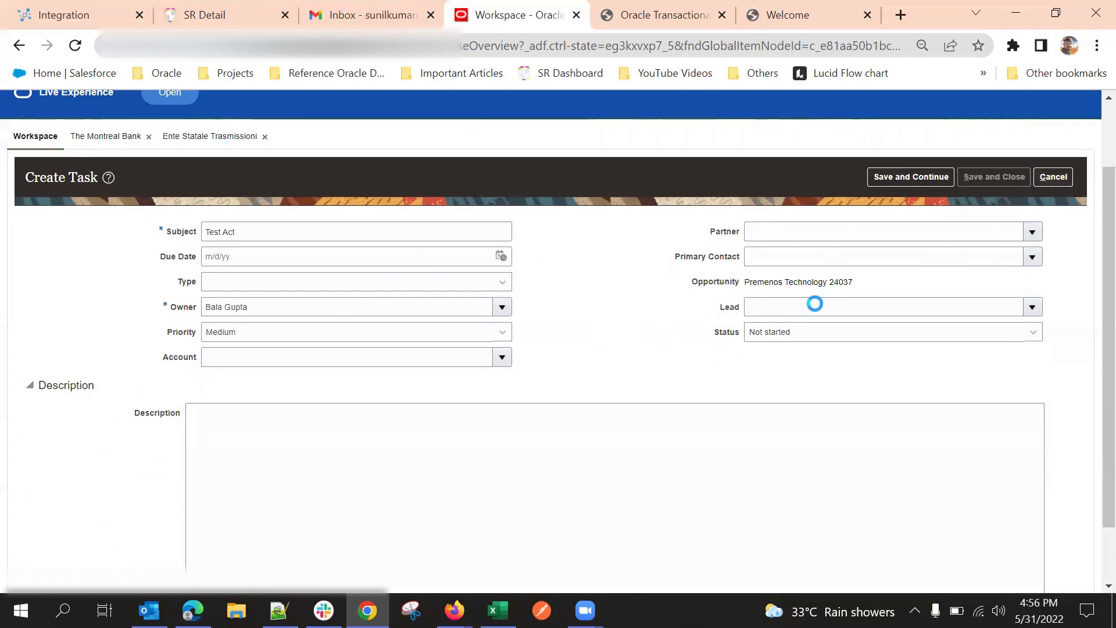
pyautogui.moveTo(639, 365); pyautogui.dragTo(650, 279)
pyautogui.click(613, 259)
pyautogui.scroll(-1, 611, 285)
pyautogui.scroll(3, 617, 319)
pyautogui.scroll(-2, 617, 321)
pyautogui.scroll(3, 617, 320)
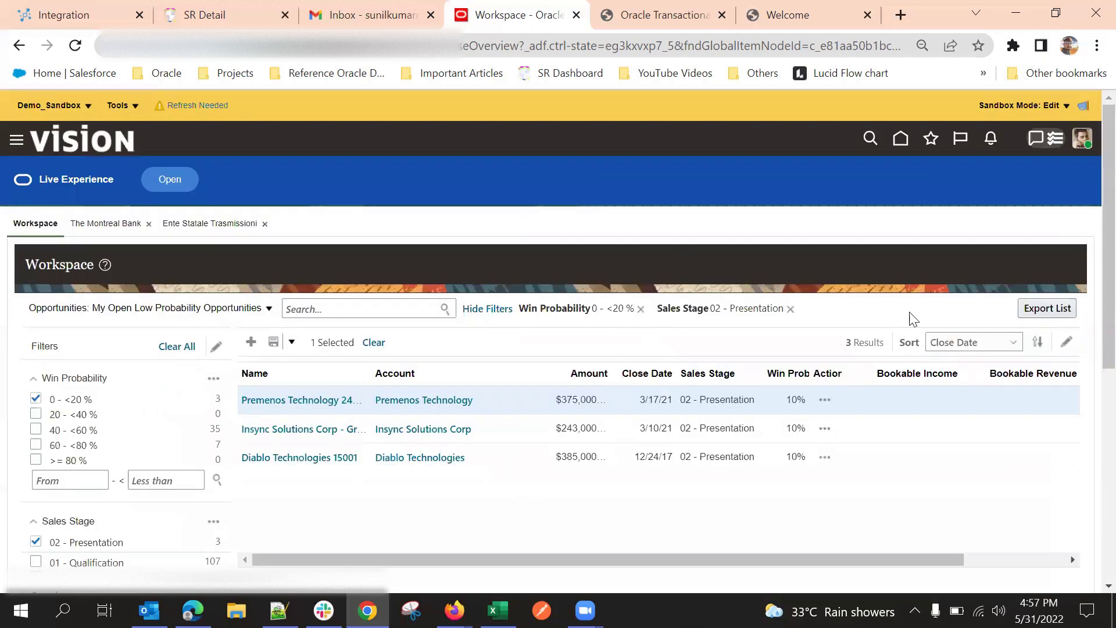
# Look once more at the row actions of the first listed opportunity without choosing one.
pyautogui.scroll(-3, 895, 304)
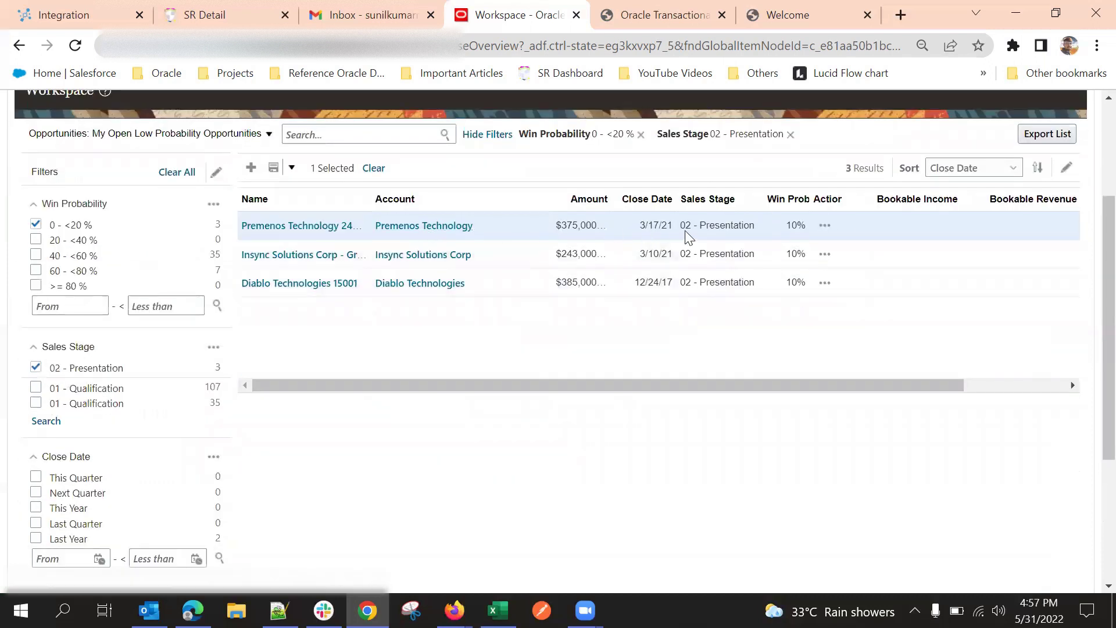
pyautogui.click(824, 225)
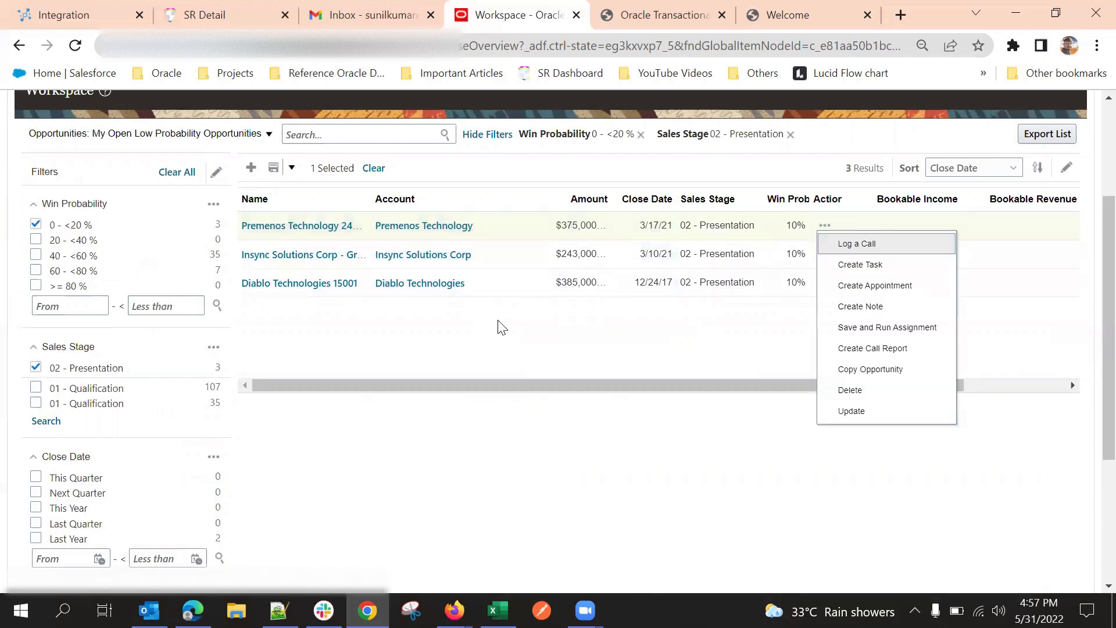
pyautogui.click(489, 350)
pyautogui.scroll(3, 540, 337)
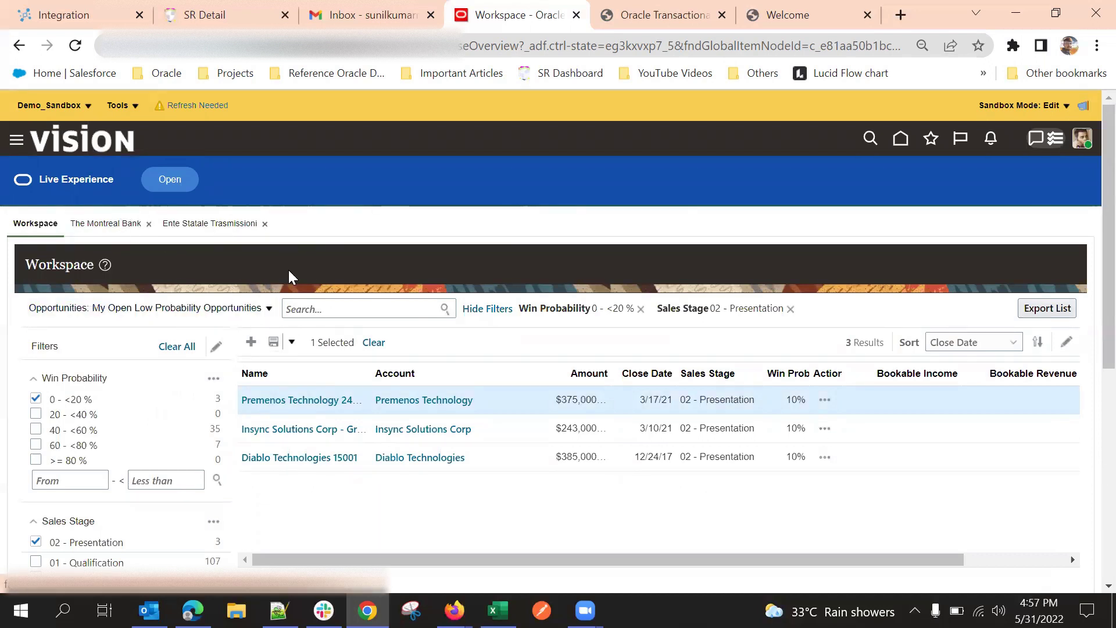
# Open the Insync Solutions Corp - Green Server 9000 opportunity in its own Workspace tab and return to the opportunity list.
pyautogui.click(288, 431)
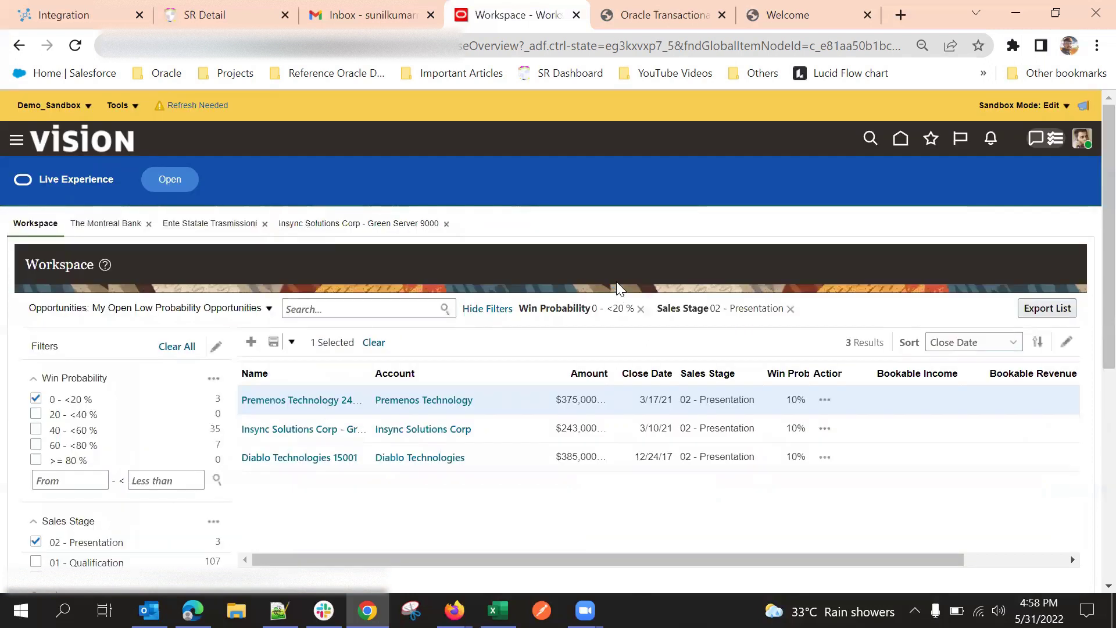
pyautogui.scroll(-7, 462, 236)
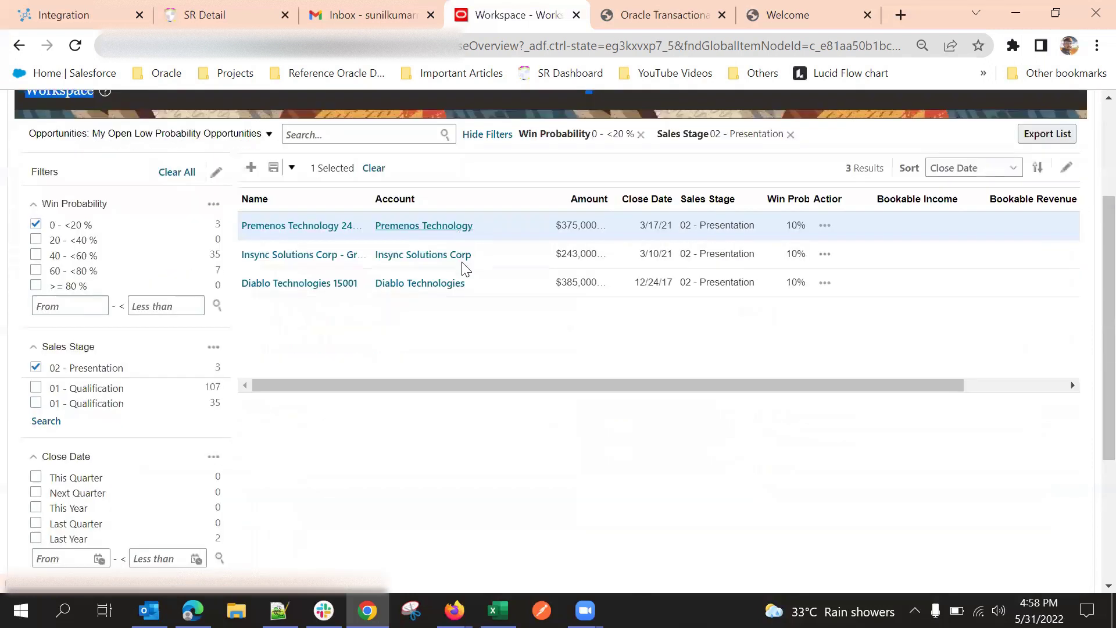
pyautogui.scroll(7, 581, 343)
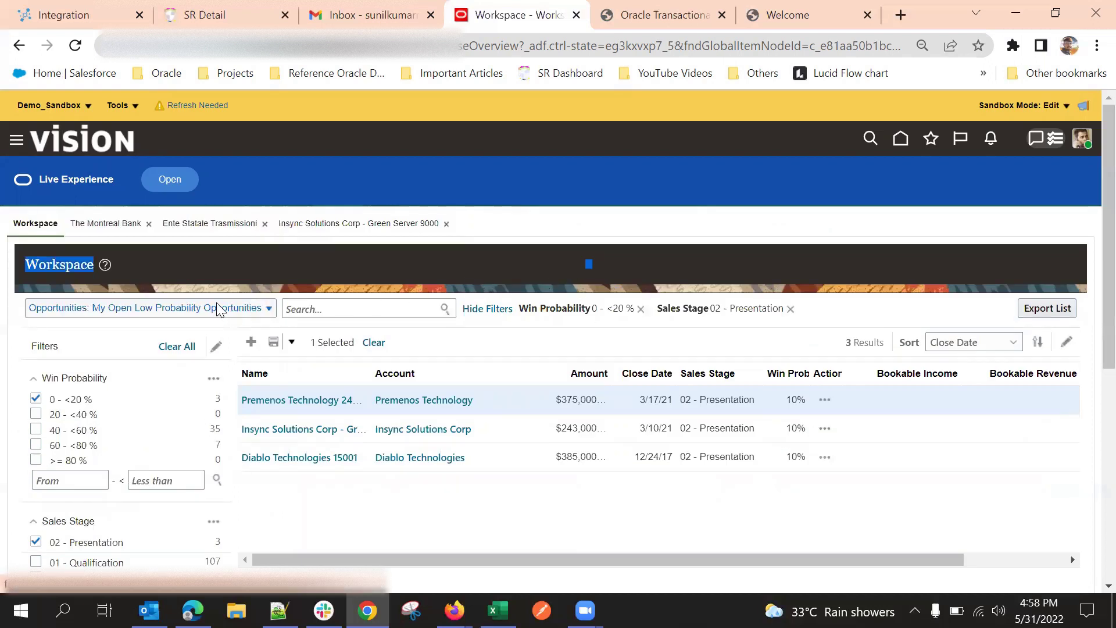
# Check the recent items of the list search, then search the opportunities for "te" and review the filter suggestions.
pyautogui.click(340, 307)
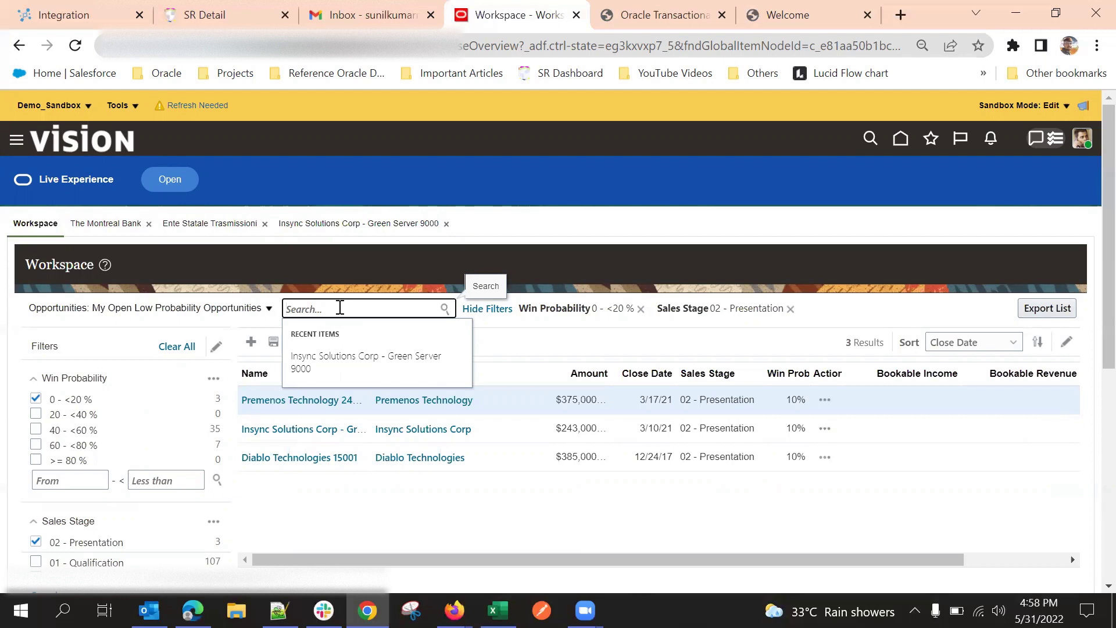
pyautogui.click(378, 292)
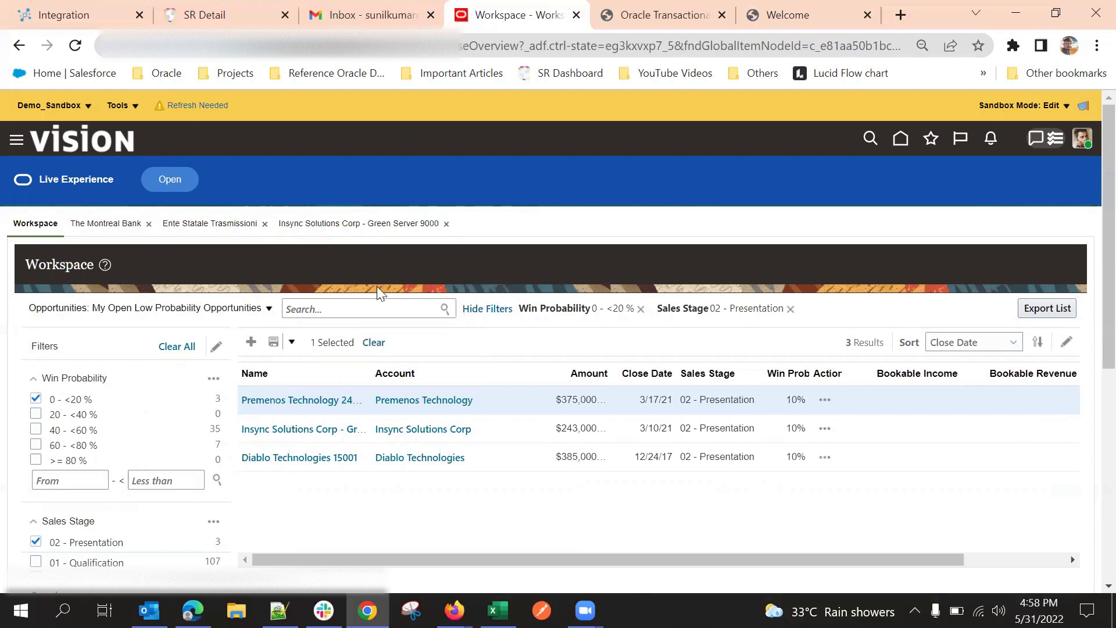
pyautogui.click(334, 313)
pyautogui.click(329, 308)
pyautogui.click(326, 306)
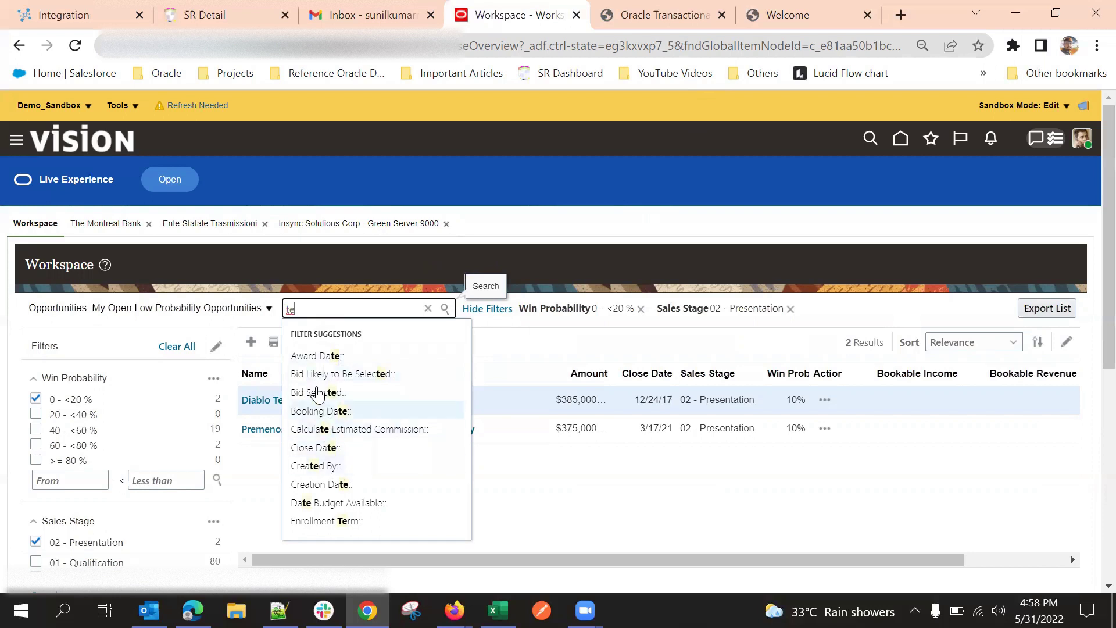
pyautogui.scroll(-1, 316, 394)
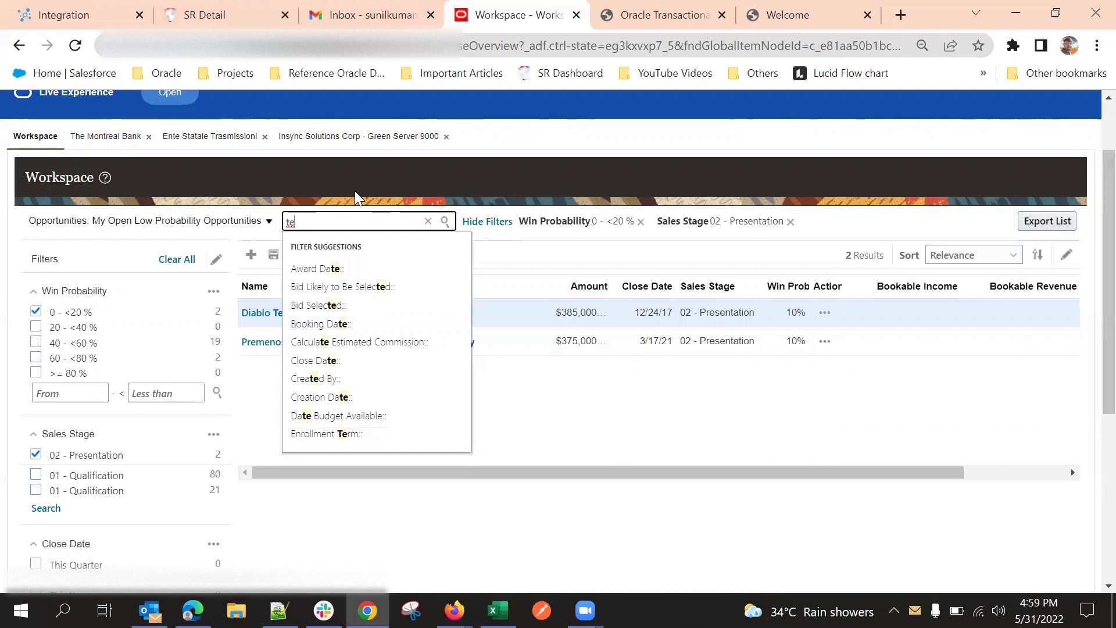
# Clear the text from the opportunity search field and view its recent items.
pyautogui.press('BackSpace')
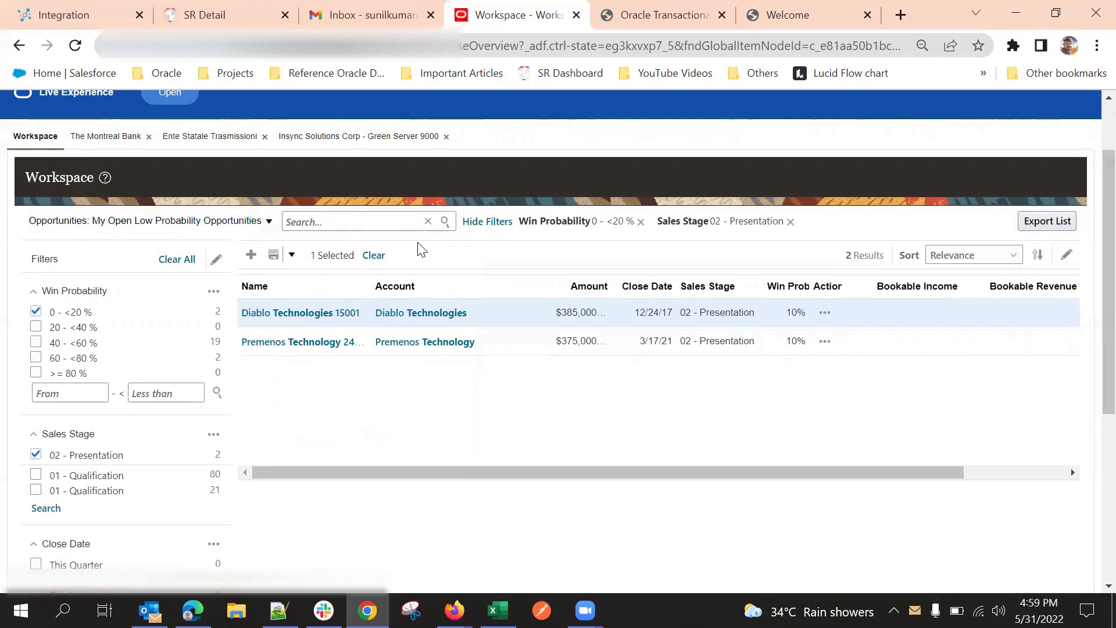
pyautogui.click(175, 221)
pyautogui.click(357, 220)
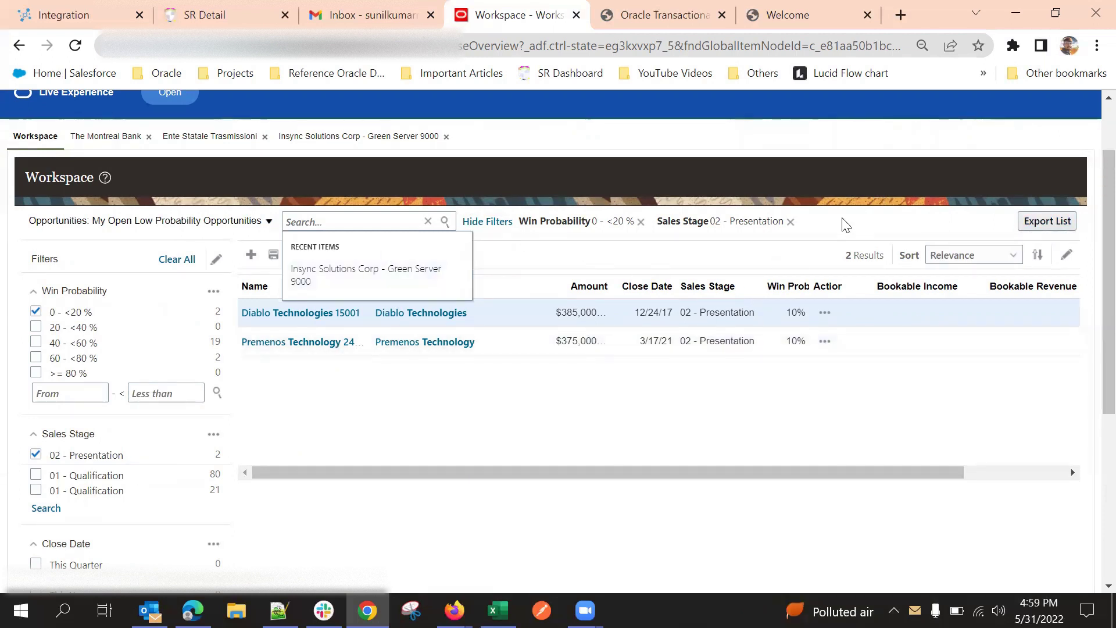
# Export the opportunity list to the Downloads folder as Workspace.csv and open the exported file in Excel.
pyautogui.click(729, 295)
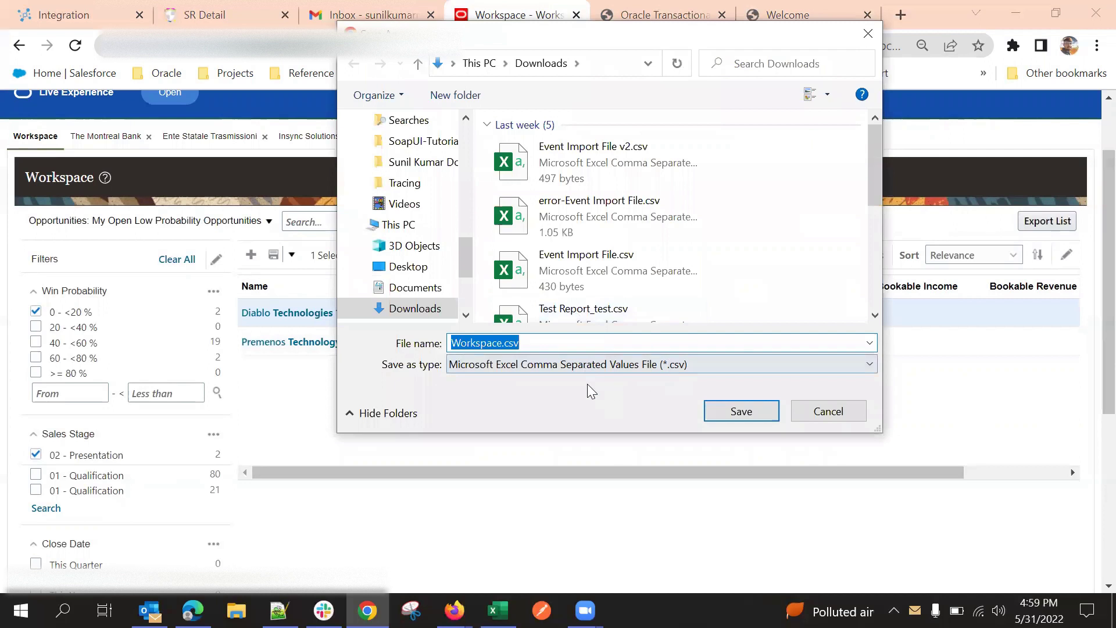
pyautogui.click(740, 412)
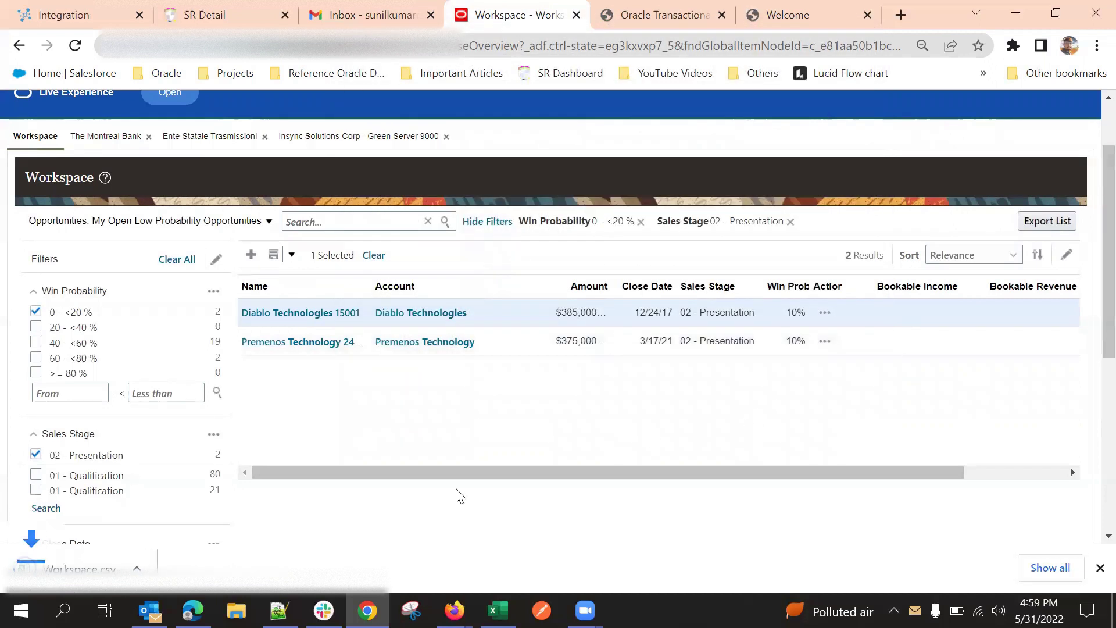
pyautogui.hotkey('alt', 'Tab')
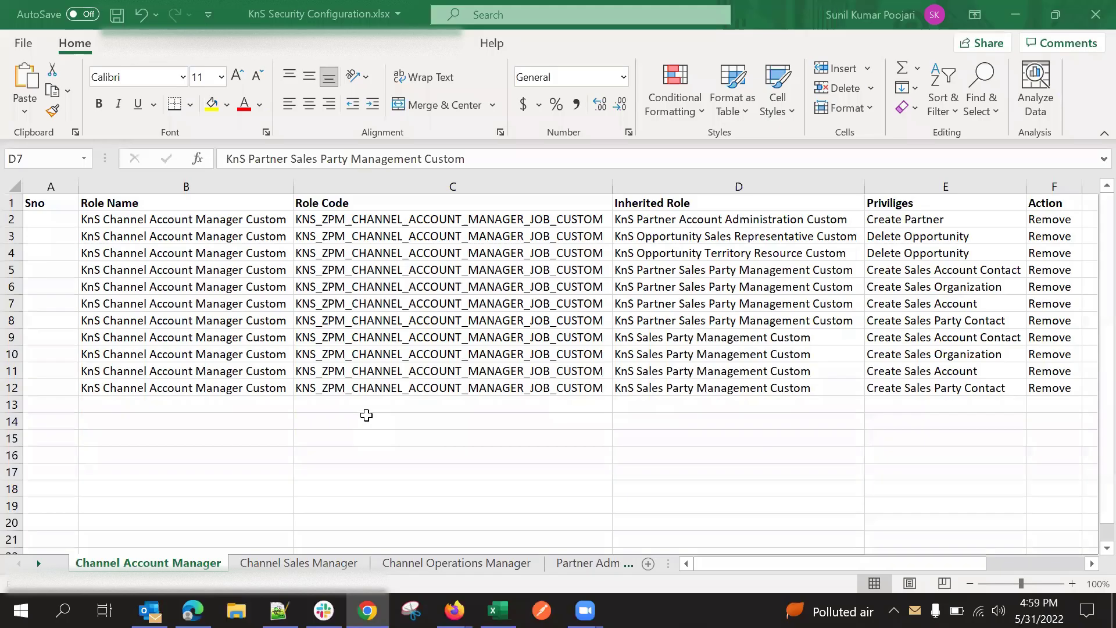
pyautogui.click(429, 289)
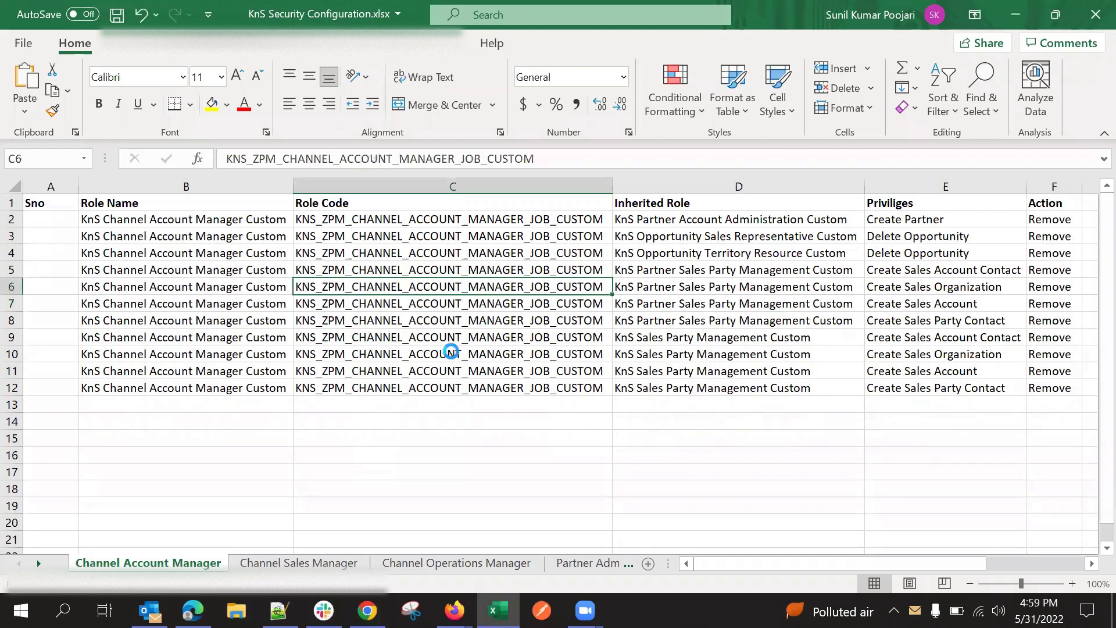
pyautogui.click(250, 278)
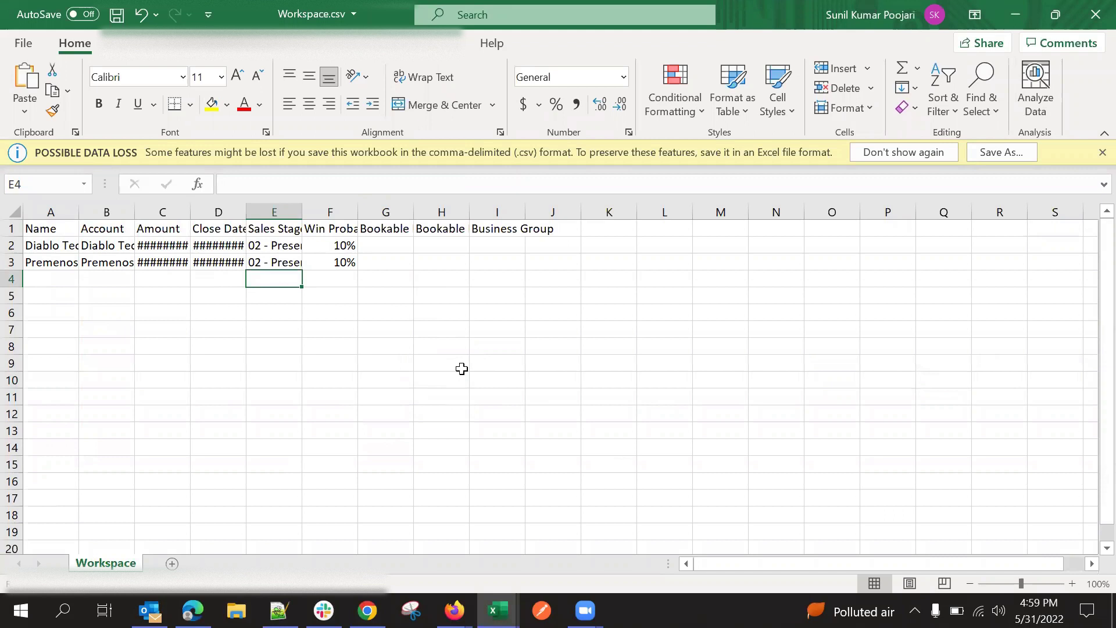
# Switch to the Oracle Workspace in Chrome and examine the opportunity list's columns through Business Group for comparison with the export.
pyautogui.hotkey('alt', 'Tab')
pyautogui.hotkey('alt', 'Tab')
pyautogui.hotkey('alt', 'Tab')
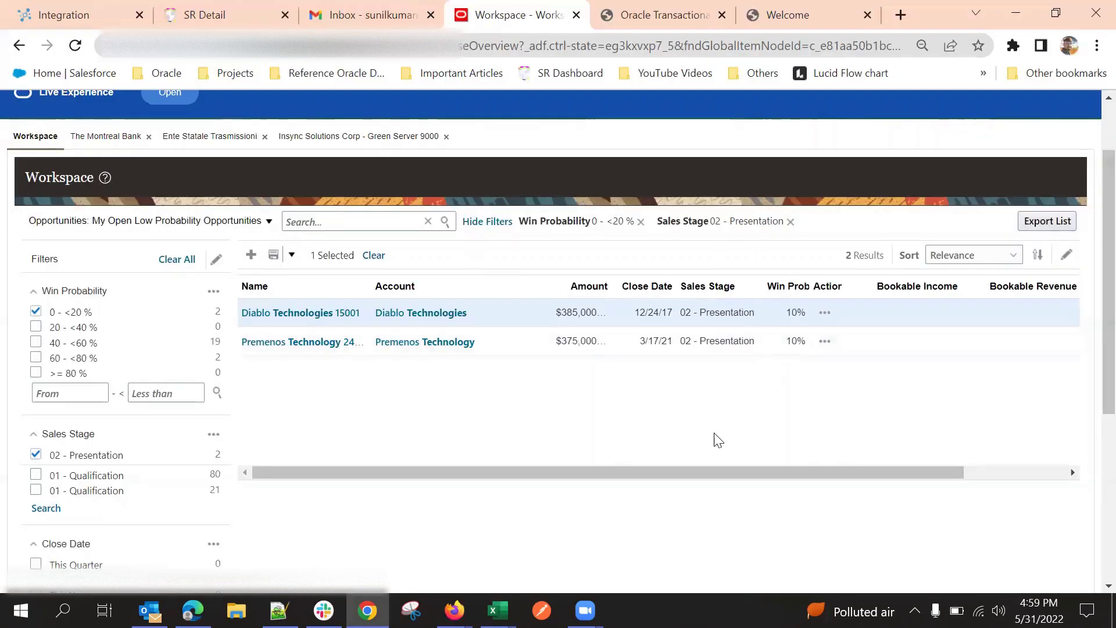
pyautogui.moveTo(698, 469); pyautogui.dragTo(825, 470)
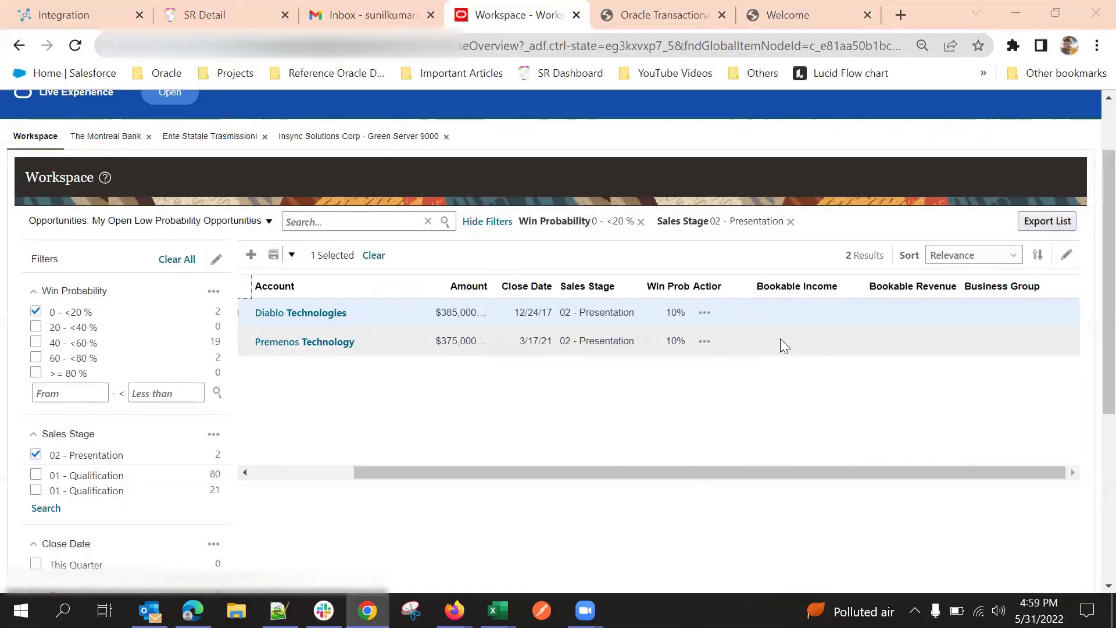
# Return to Workspace.csv in Excel and check the exported cells under the Bookable and Business Group headings.
pyautogui.hotkey('alt', 'Tab')
pyautogui.hotkey('alt', 'Tab')
pyautogui.hotkey('alt', 'Tab')
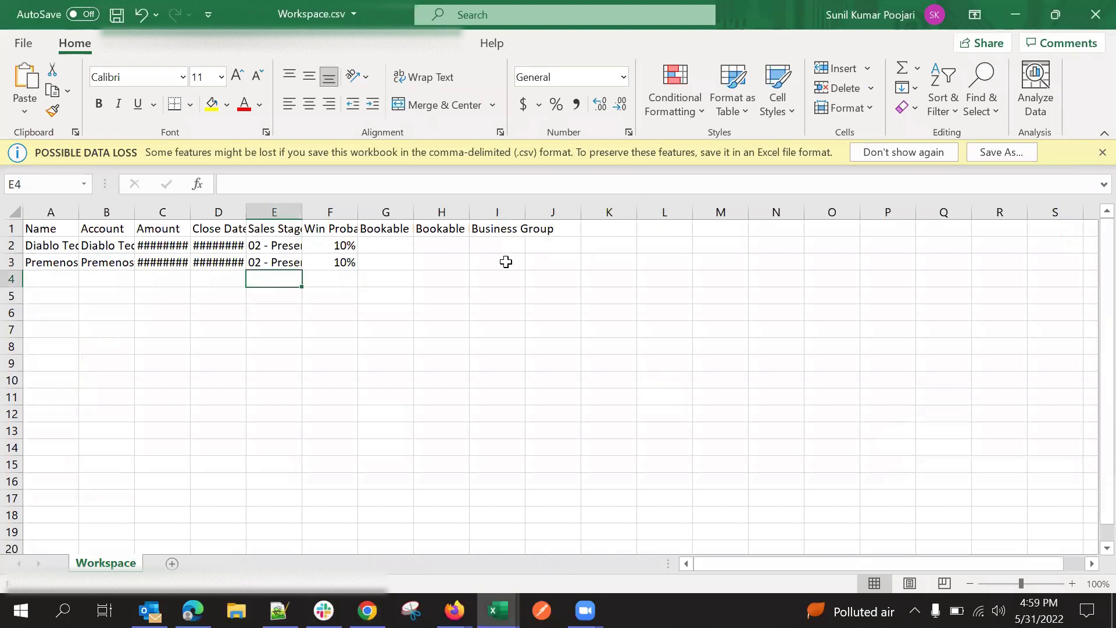
pyautogui.click(505, 261)
pyautogui.click(388, 246)
pyautogui.click(400, 295)
pyautogui.click(439, 313)
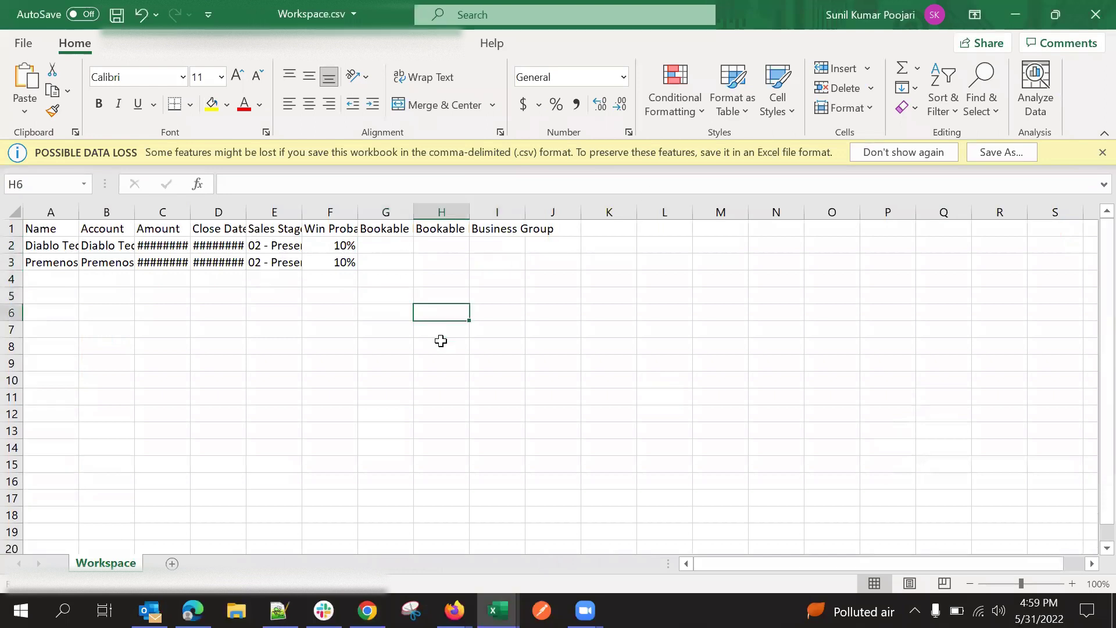
# Switch back to the Oracle Workspace in Chrome and review the filtered opportunity list with its filter categories.
pyautogui.hotkey('alt', 'Tab')
pyautogui.hotkey('alt', 'Tab')
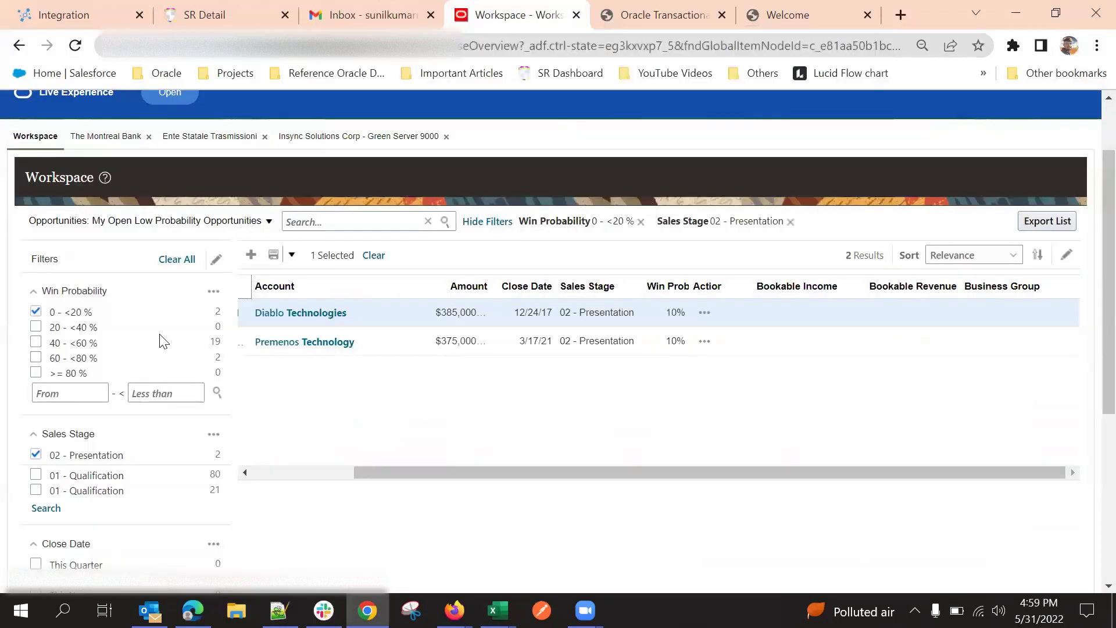
pyautogui.scroll(-5, 70, 190)
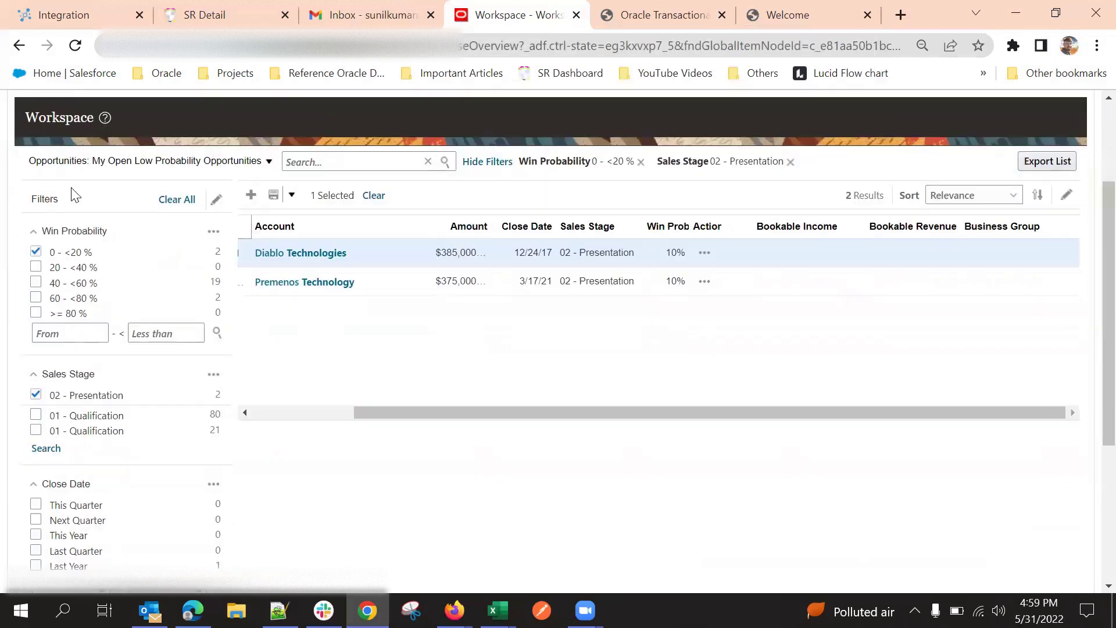
pyautogui.scroll(5, 459, 405)
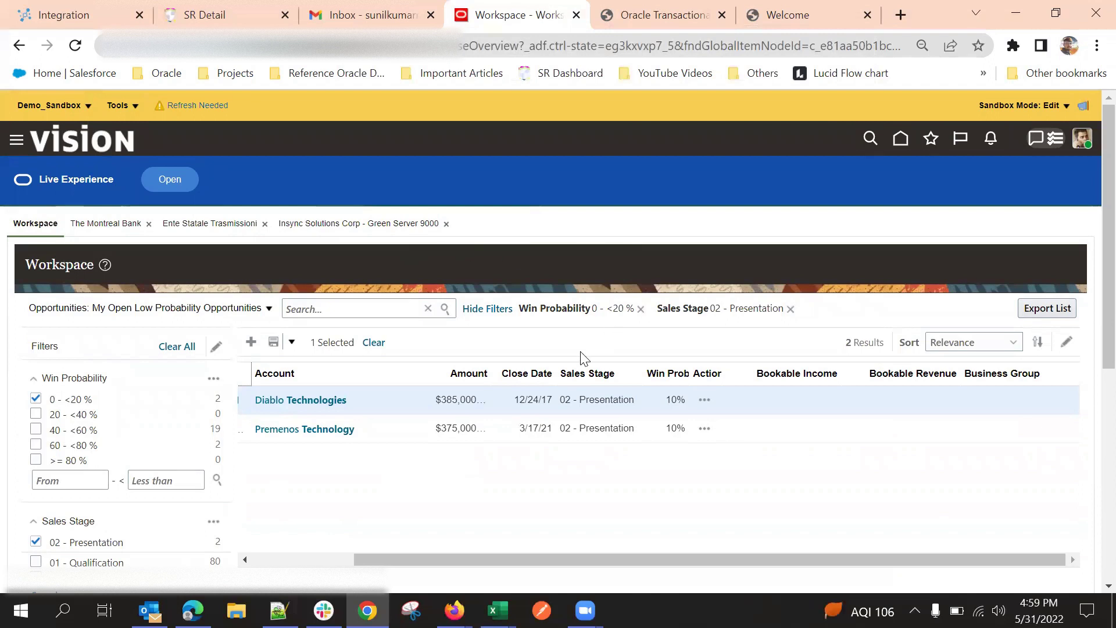
pyautogui.scroll(-1, 573, 362)
pyautogui.scroll(-2, 572, 361)
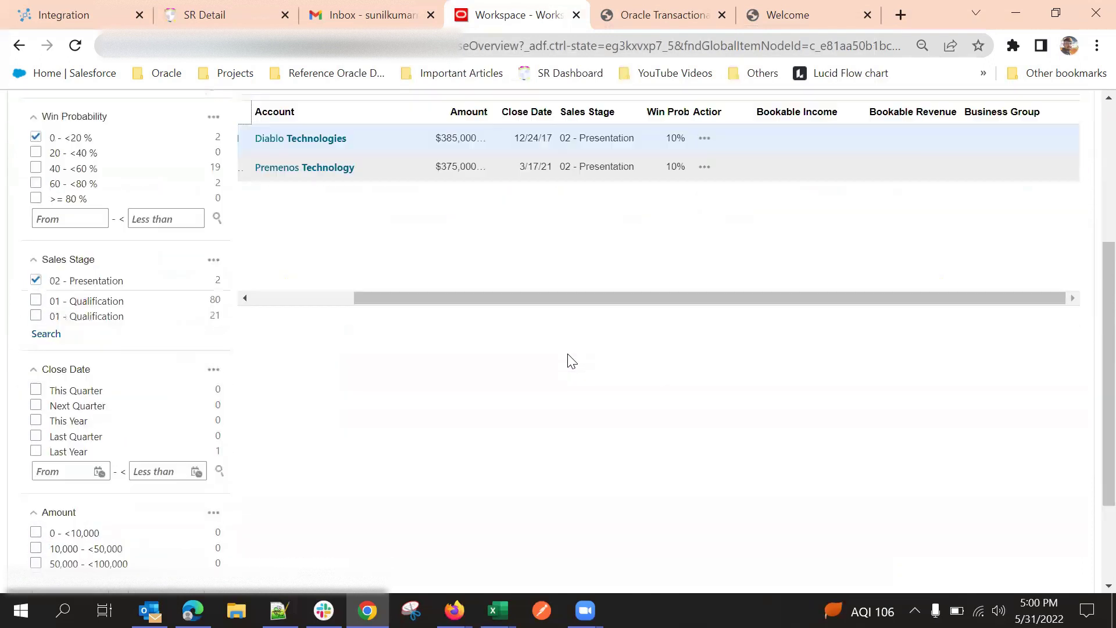
pyautogui.scroll(2, 568, 361)
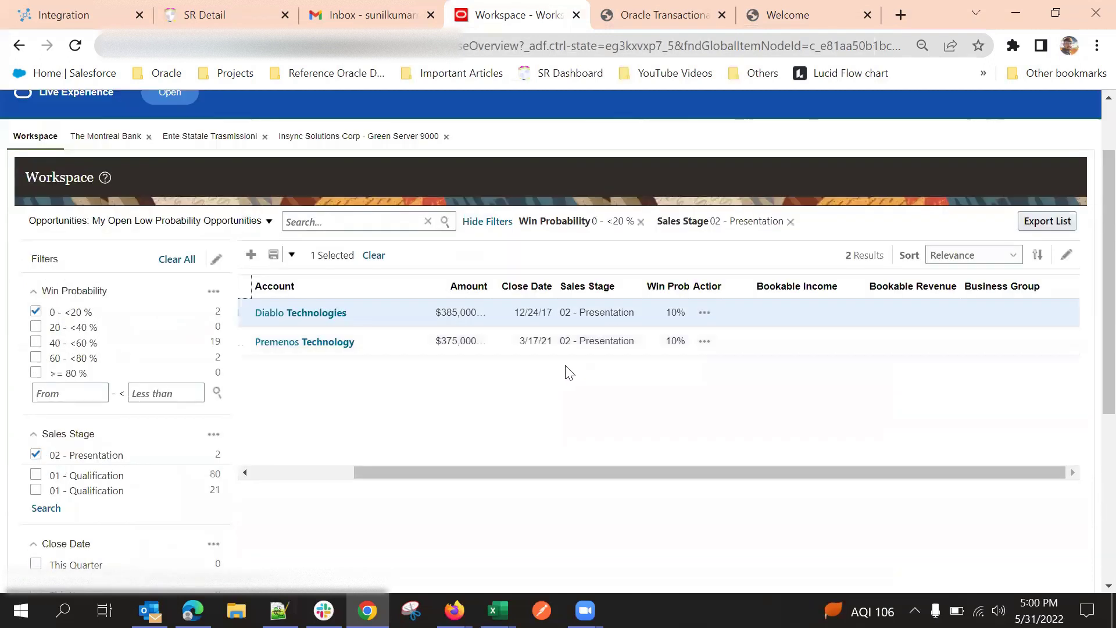